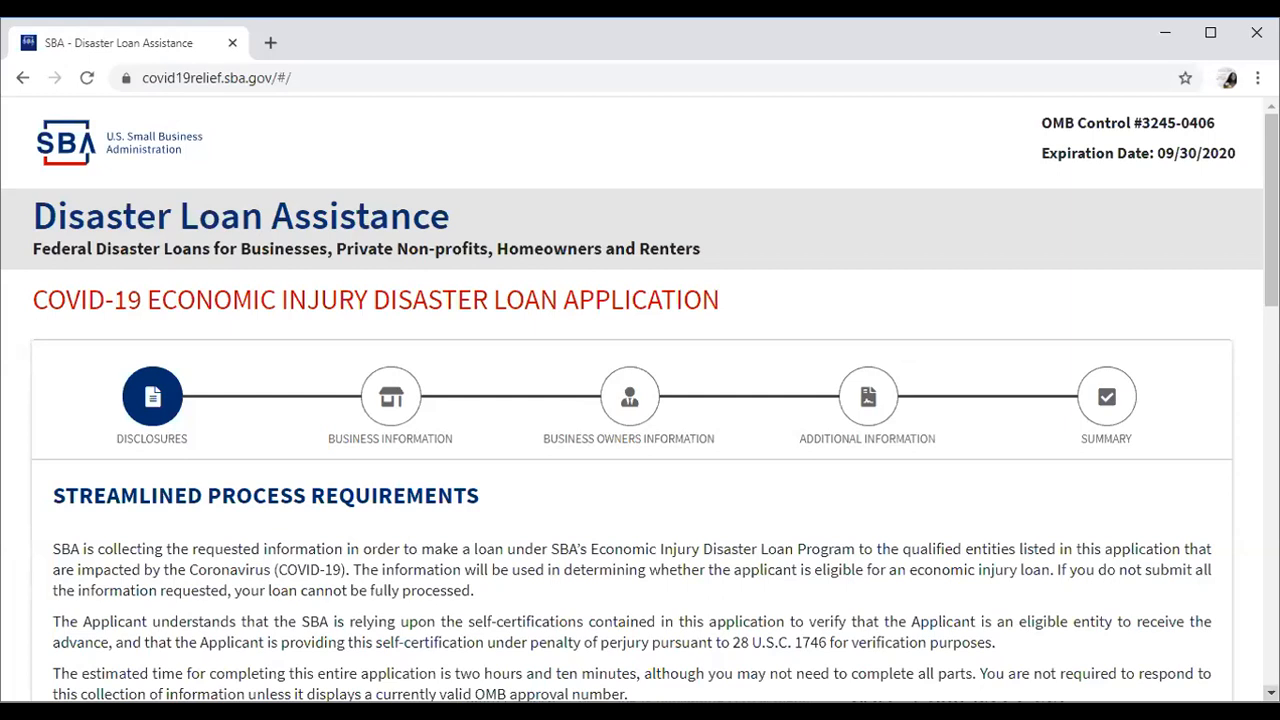
Scroll the Disclosures page down to the Eligible Entity Verification 'Choose One' applicant types.
{"action": "scroll", "coordinate": [640, 400], "scroll_direction": "down", "scroll_amount": 2}
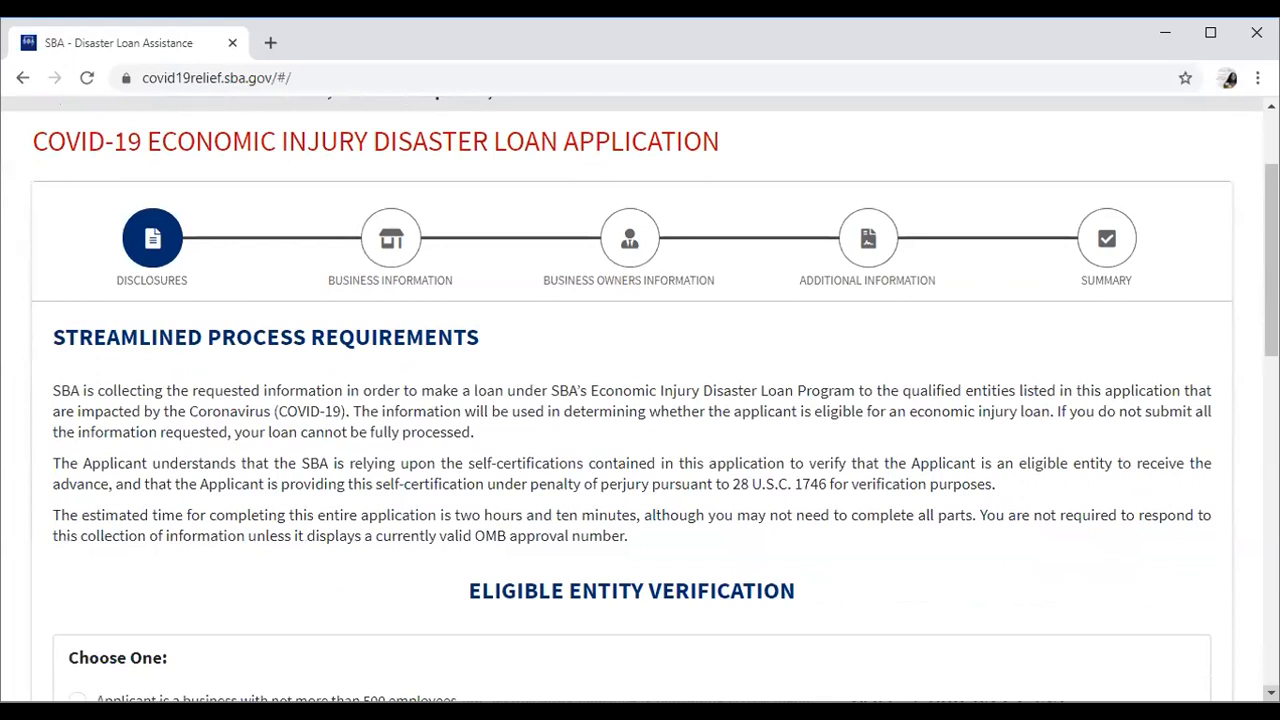
{"action": "scroll", "coordinate": [640, 400], "scroll_direction": "down", "scroll_amount": 1}
{"action": "scroll", "coordinate": [640, 400], "scroll_direction": "down", "scroll_amount": 2}
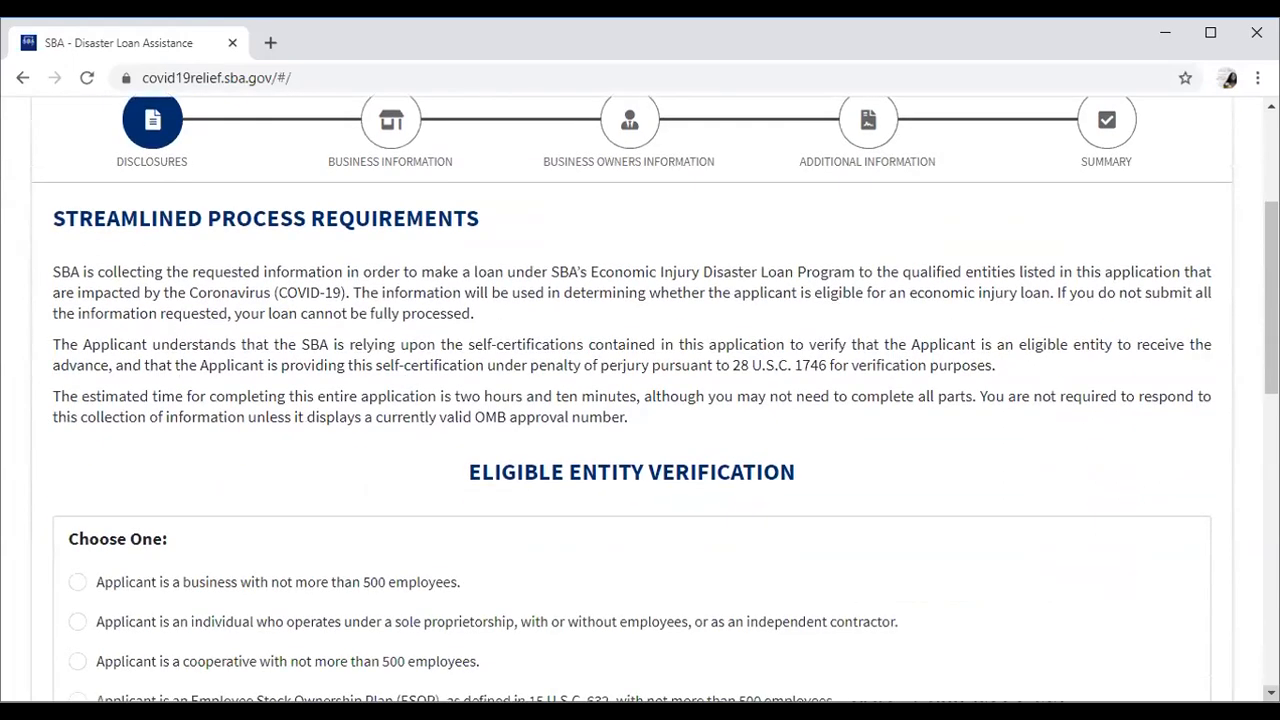
{"action": "scroll", "coordinate": [640, 400], "scroll_direction": "down", "scroll_amount": 2}
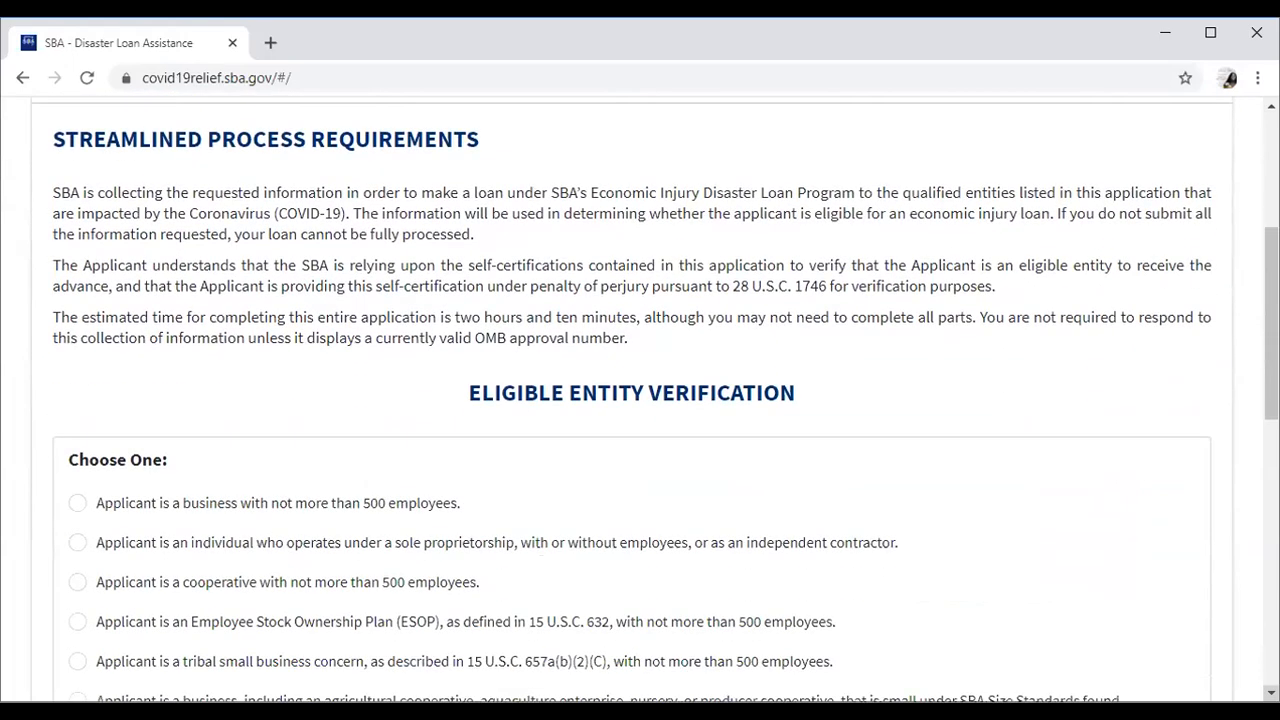
{"action": "scroll", "coordinate": [640, 400], "scroll_direction": "down", "scroll_amount": 4}
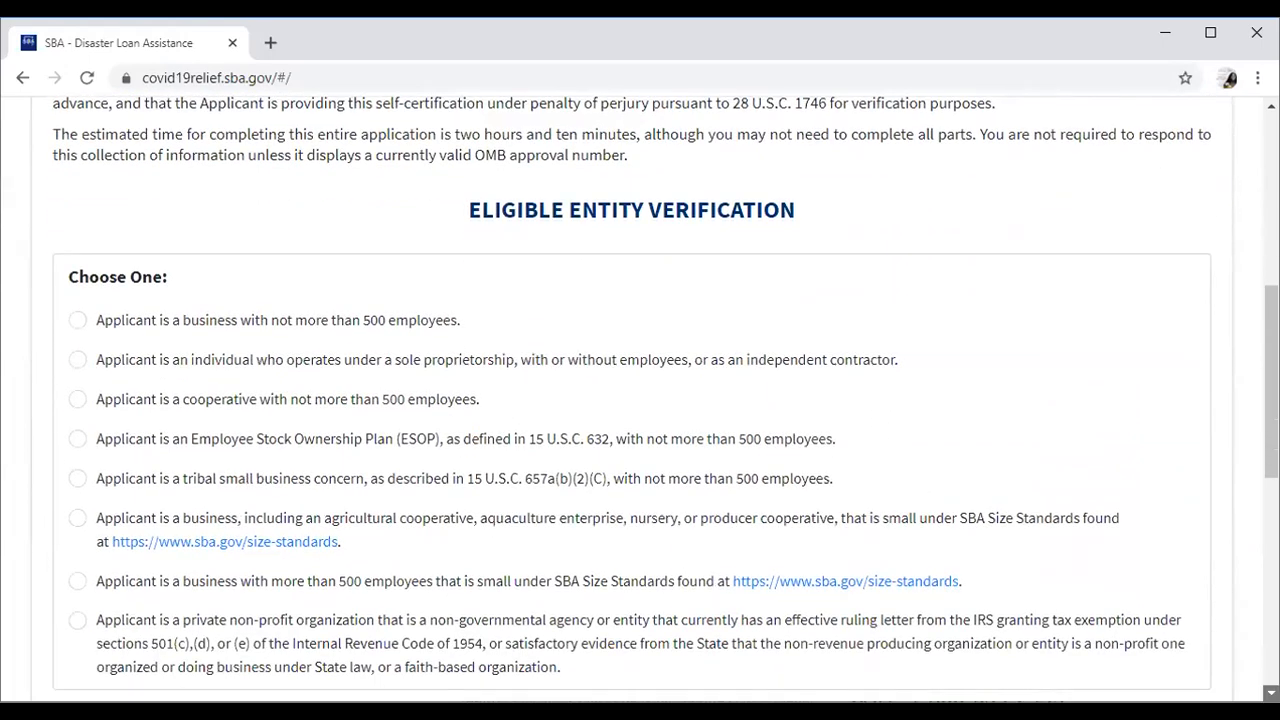
{"action": "scroll", "coordinate": [640, 400], "scroll_direction": "down", "scroll_amount": 1}
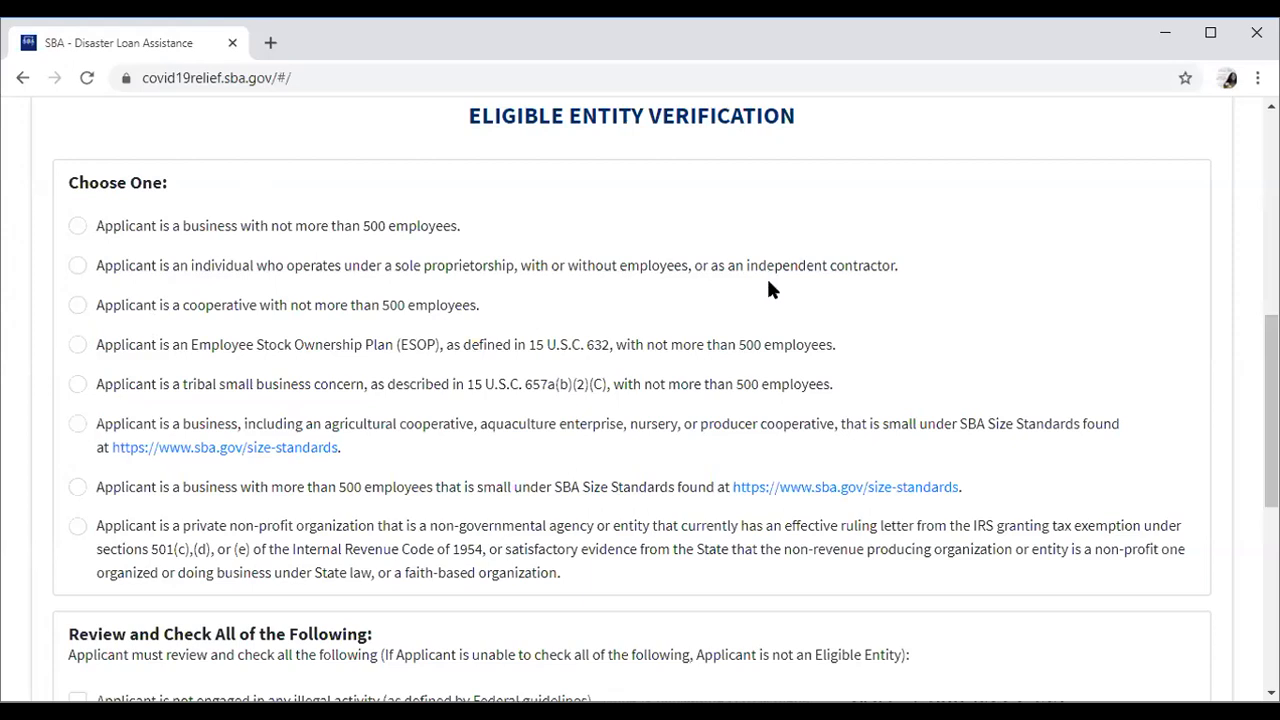
Choose the sole proprietor / independent contractor applicant type, then scroll to the review checklist.
{"action": "left_click", "coordinate": [77, 267]}
{"action": "scroll", "coordinate": [640, 400], "scroll_direction": "down", "scroll_amount": 3}
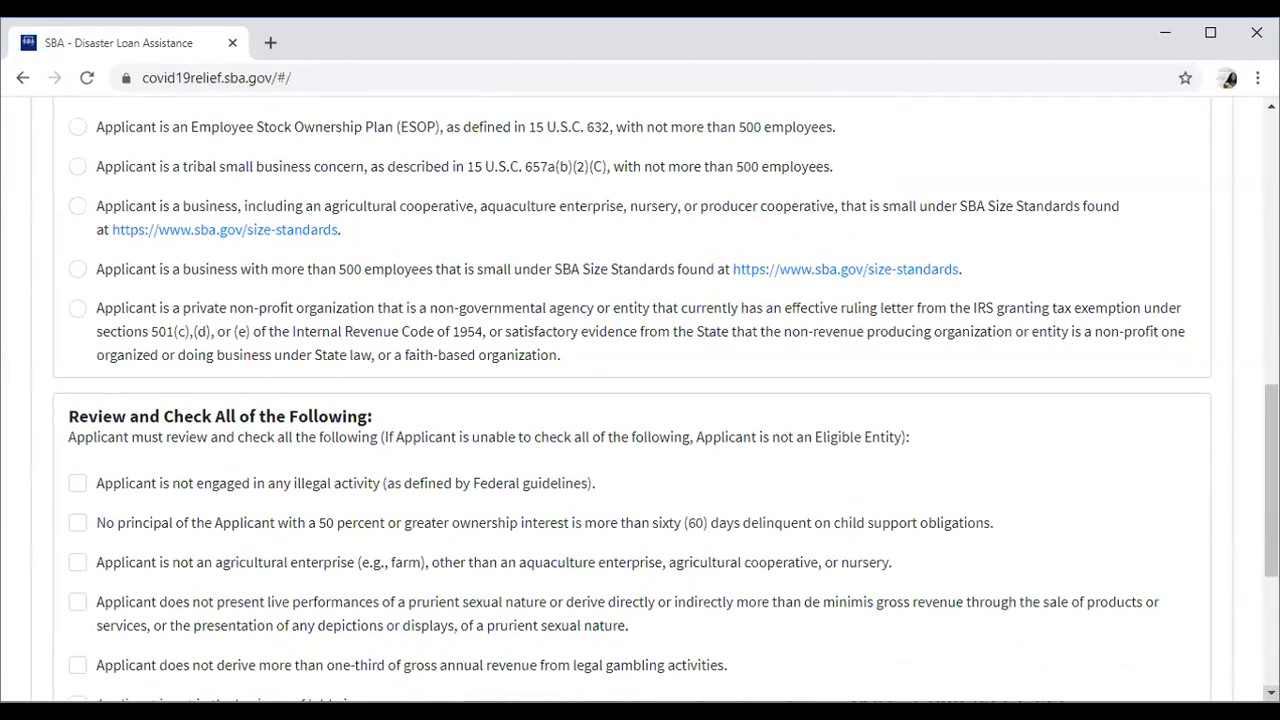
{"action": "scroll", "coordinate": [640, 400], "scroll_direction": "down", "scroll_amount": 3}
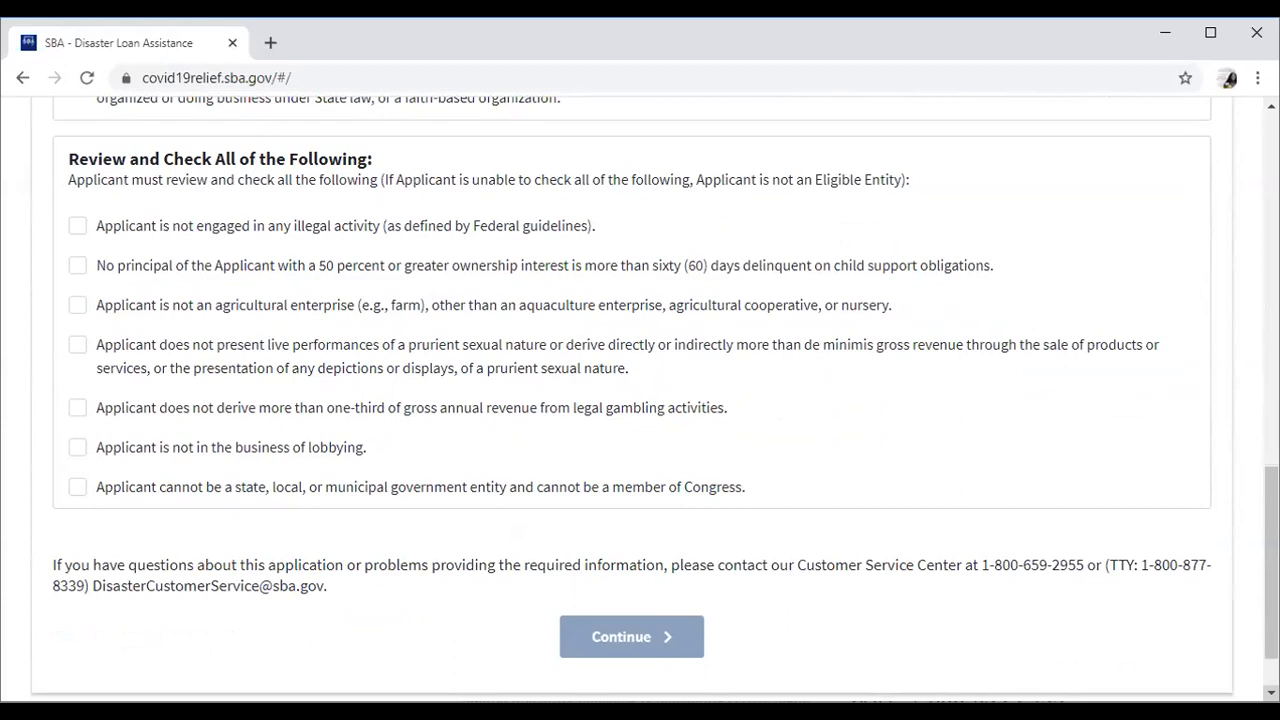
Tick all seven certifications: no illegal activity, no child support, not agricultural, not prurient, gambling, lobbying, government.
{"action": "left_click", "coordinate": [78, 226]}
{"action": "left_click", "coordinate": [78, 268]}
{"action": "left_click", "coordinate": [78, 308]}
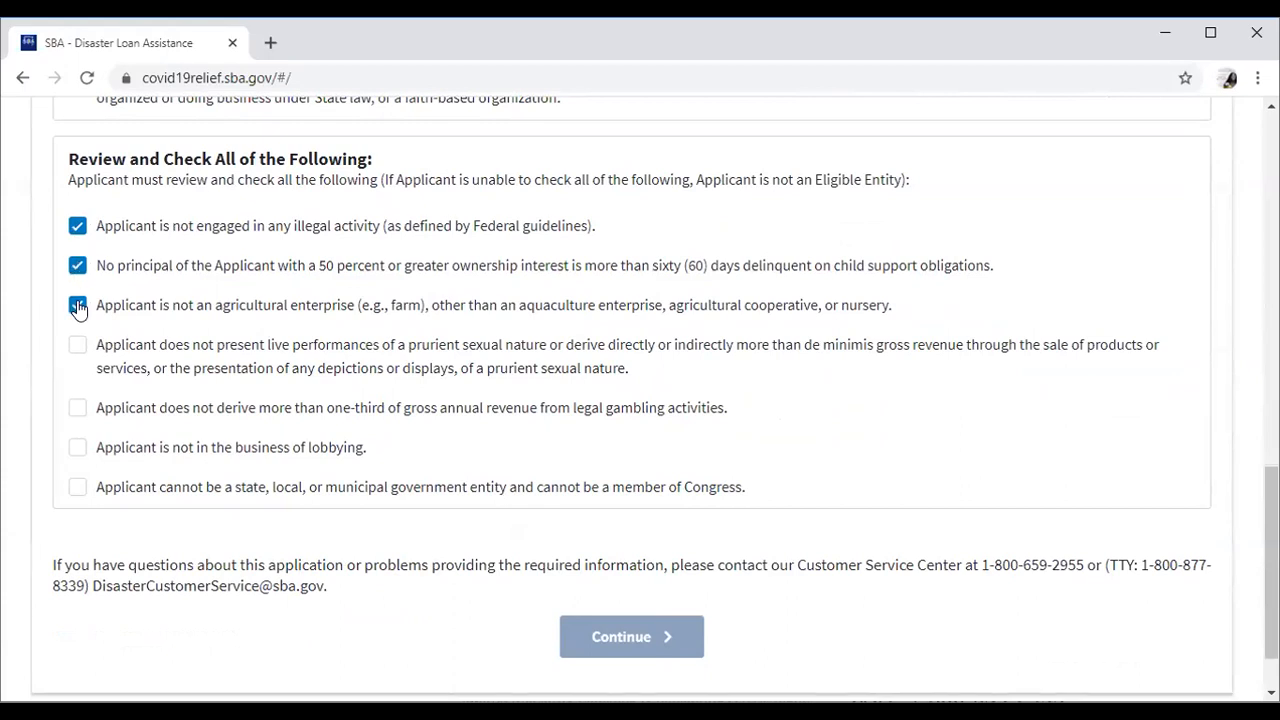
{"action": "left_click", "coordinate": [77, 350]}
{"action": "left_click", "coordinate": [79, 410]}
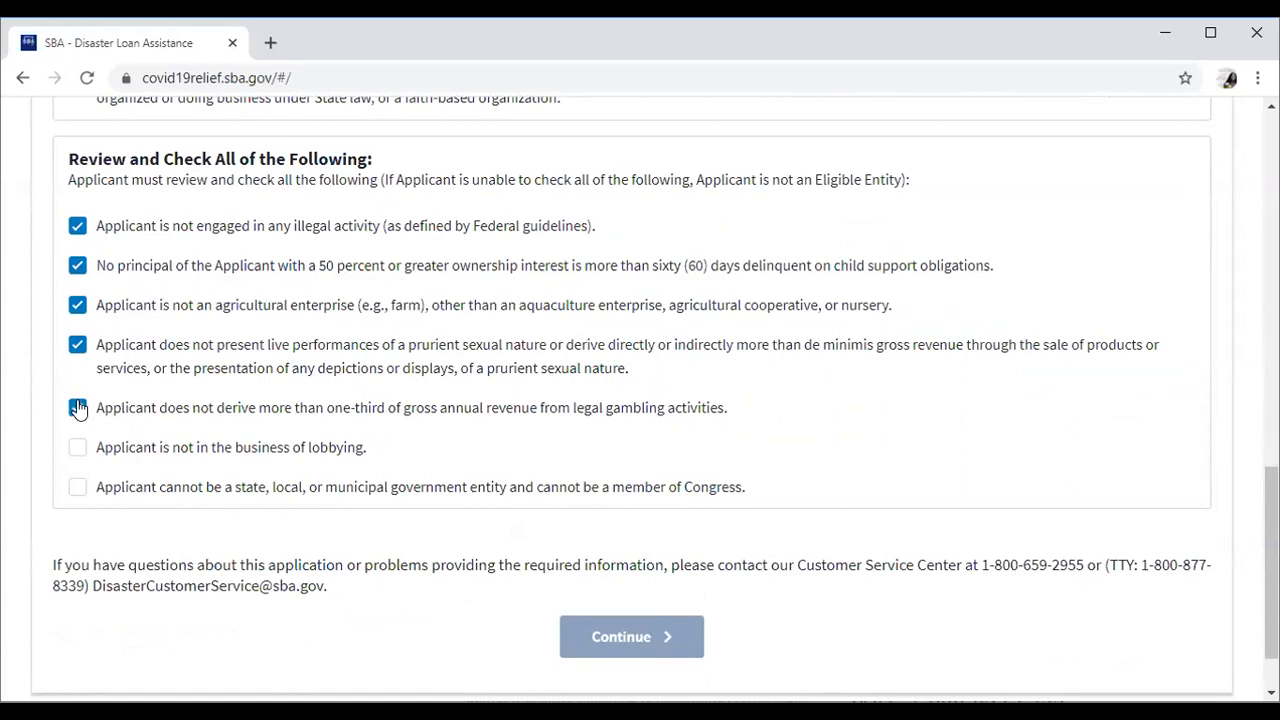
{"action": "left_click", "coordinate": [80, 450]}
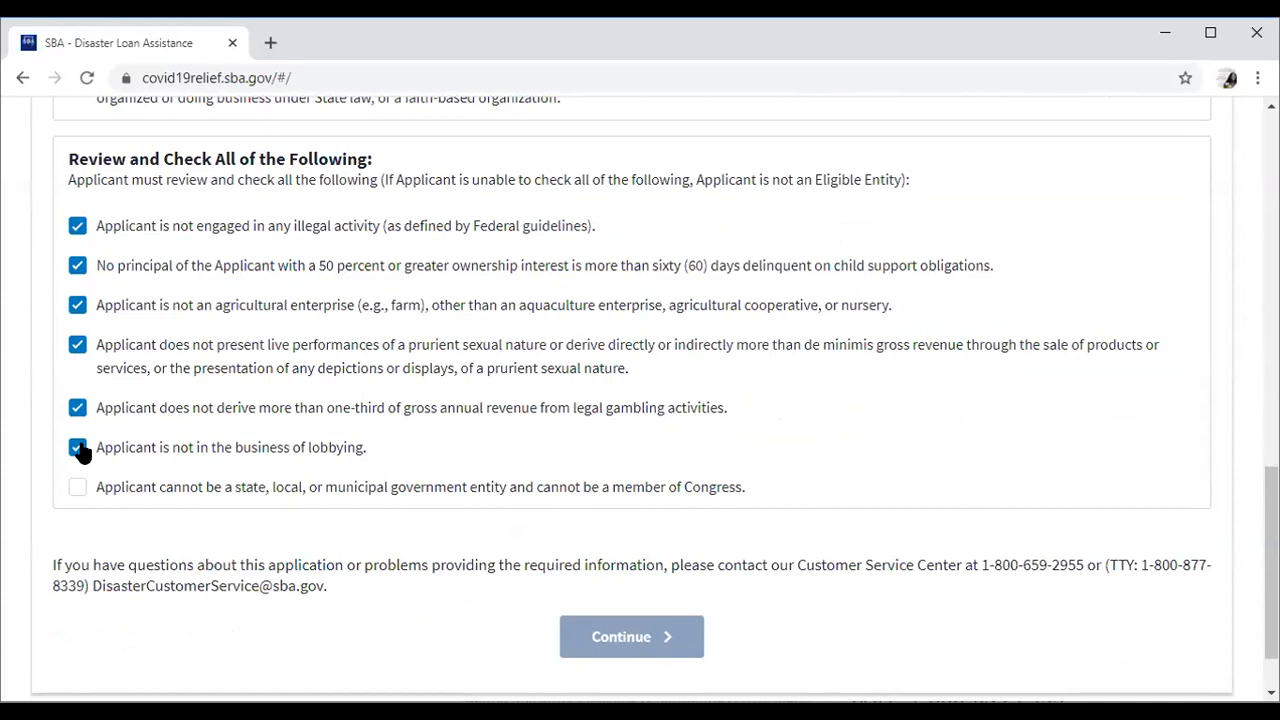
{"action": "left_click", "coordinate": [79, 494]}
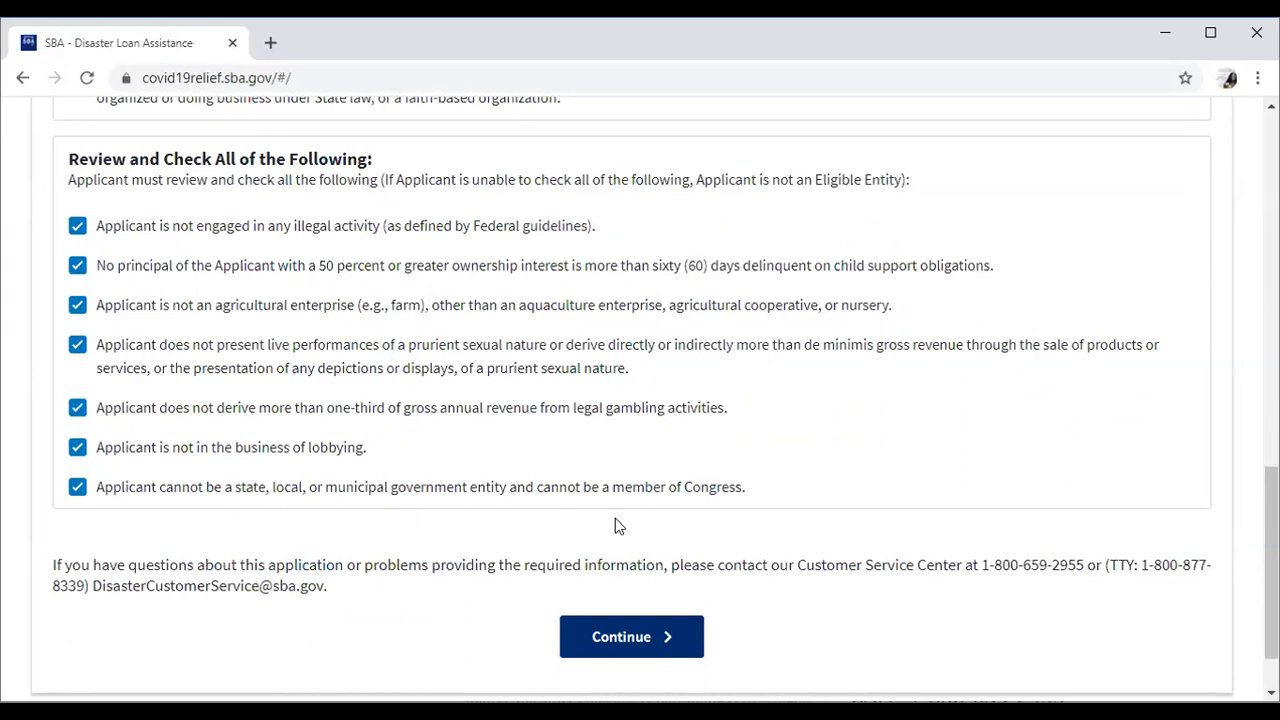
Continue to the Business Information step and place the cursor in Business Legal Name.
{"action": "left_click", "coordinate": [643, 641]}
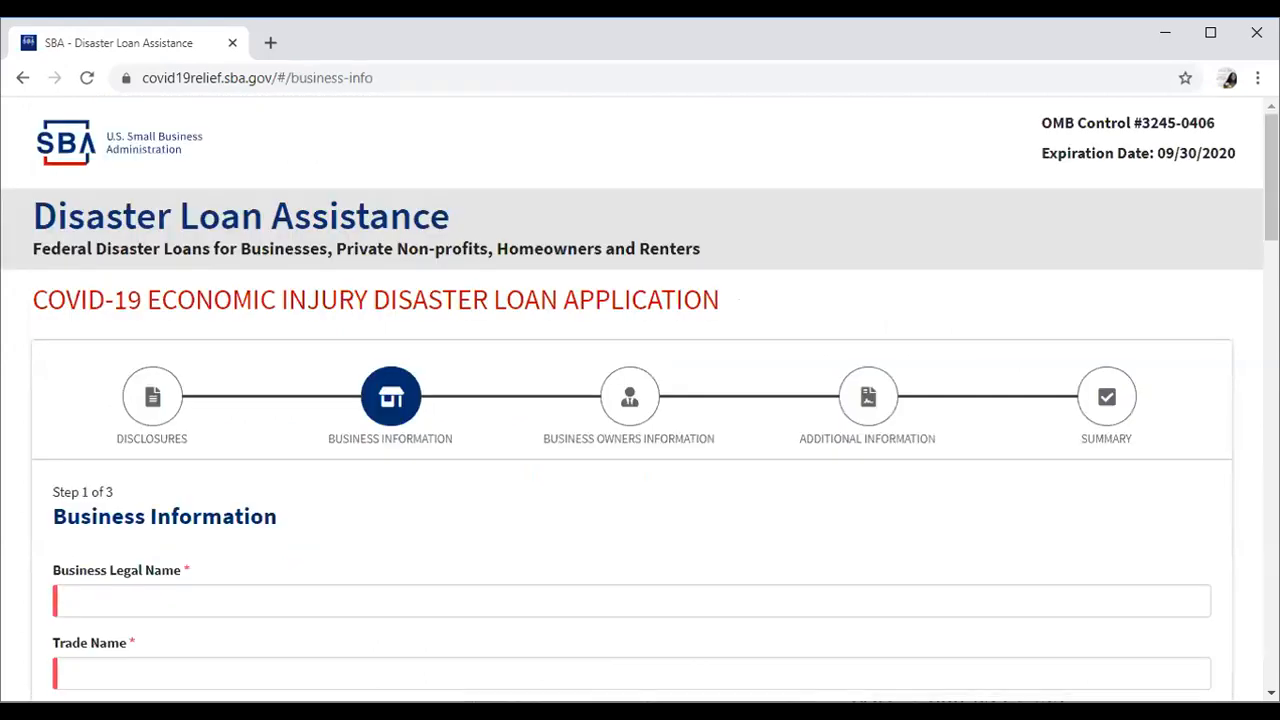
{"action": "scroll", "coordinate": [640, 400], "scroll_direction": "down", "scroll_amount": 3}
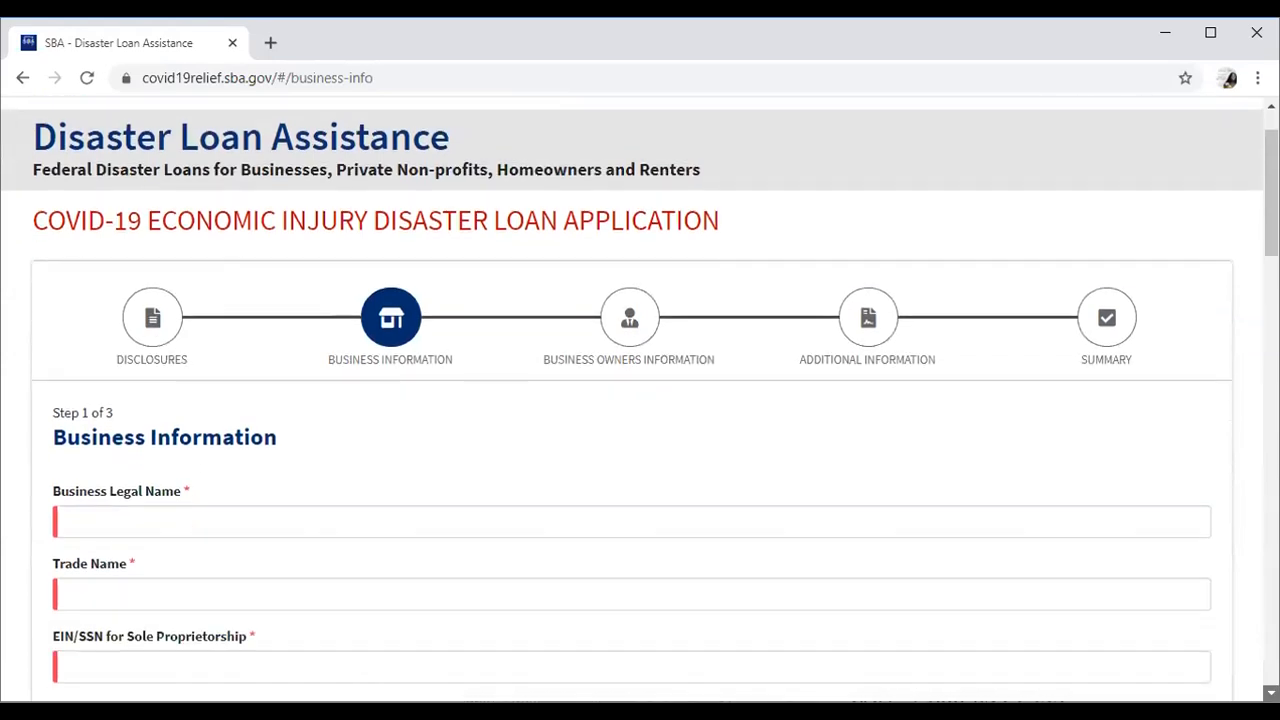
{"action": "scroll", "coordinate": [640, 400], "scroll_direction": "down", "scroll_amount": 1}
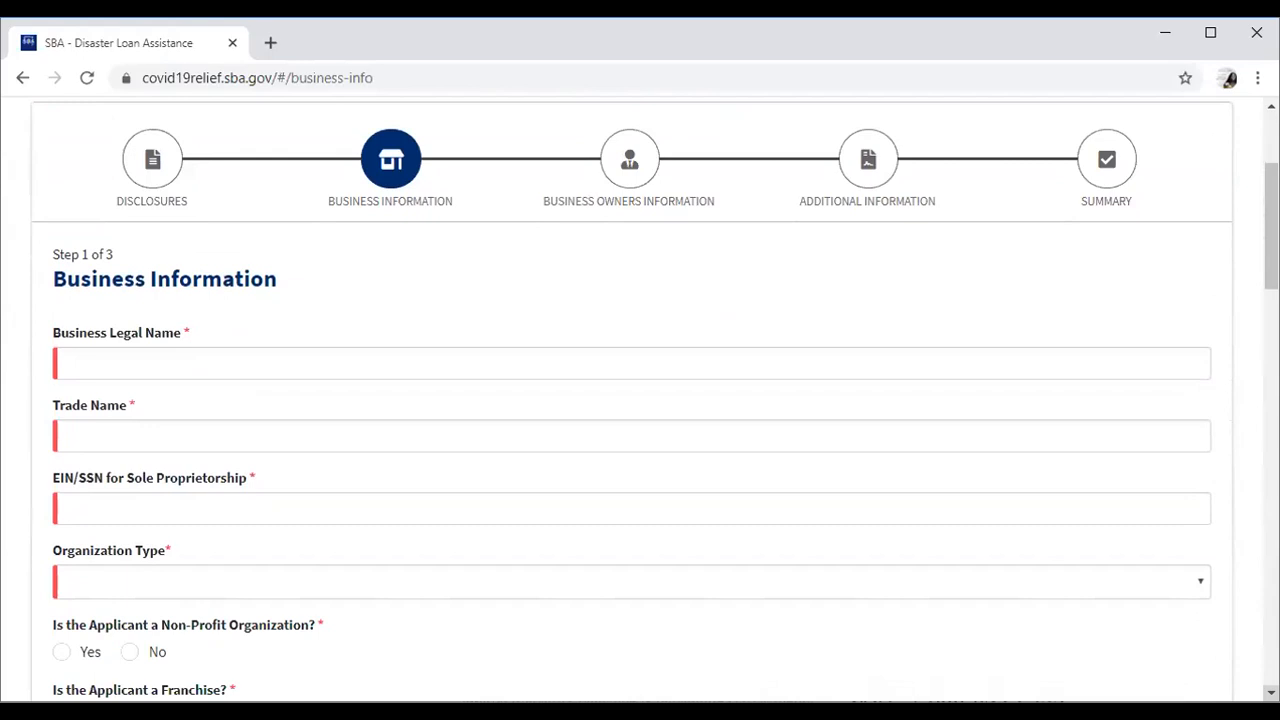
{"action": "scroll", "coordinate": [640, 400], "scroll_direction": "down", "scroll_amount": 1}
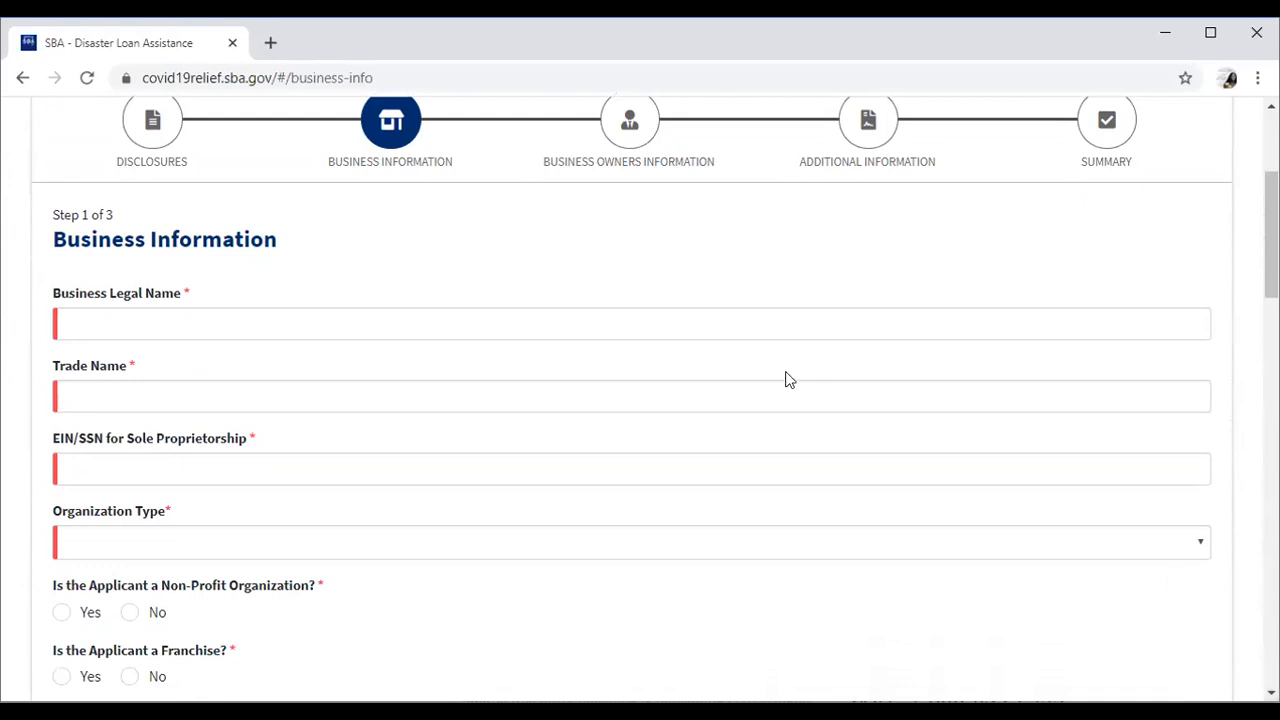
{"action": "left_click", "coordinate": [461, 322]}
Autofill Business Legal Name and Trade Name from the saved business details.
{"action": "left_click", "coordinate": [461, 322]}
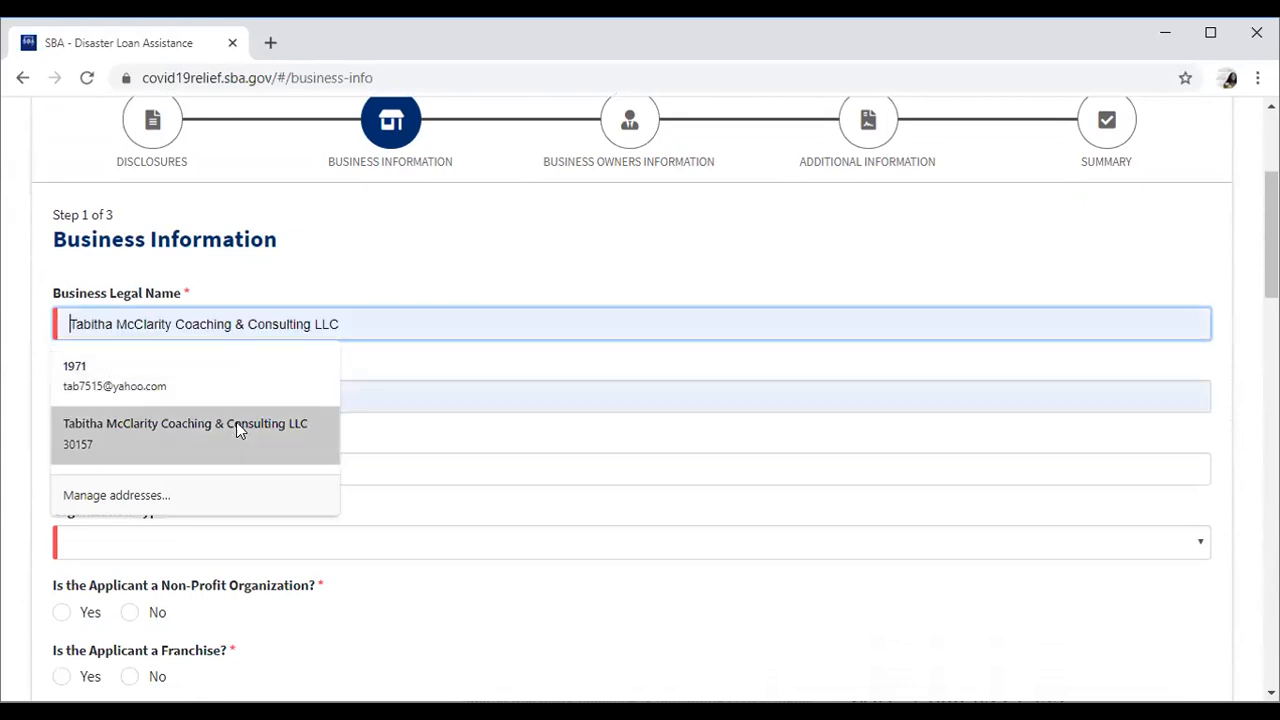
{"action": "left_click", "coordinate": [236, 422]}
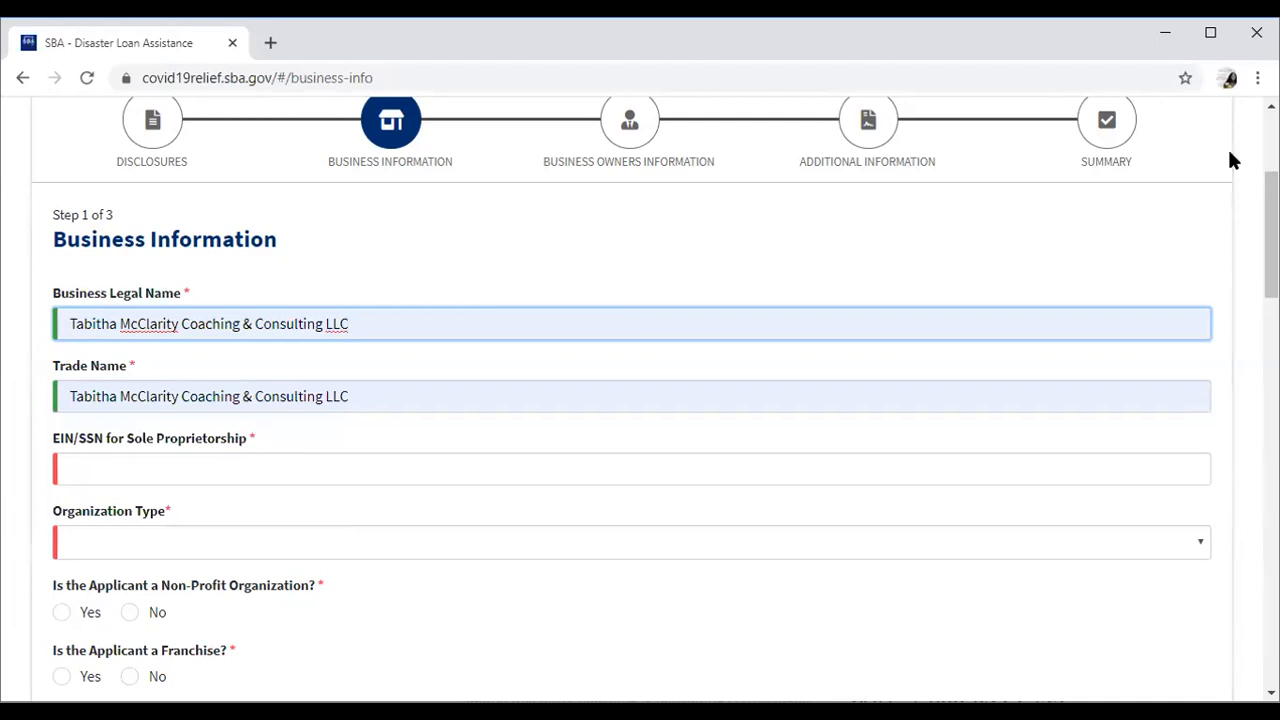
{"action": "left_click", "coordinate": [1257, 78]}
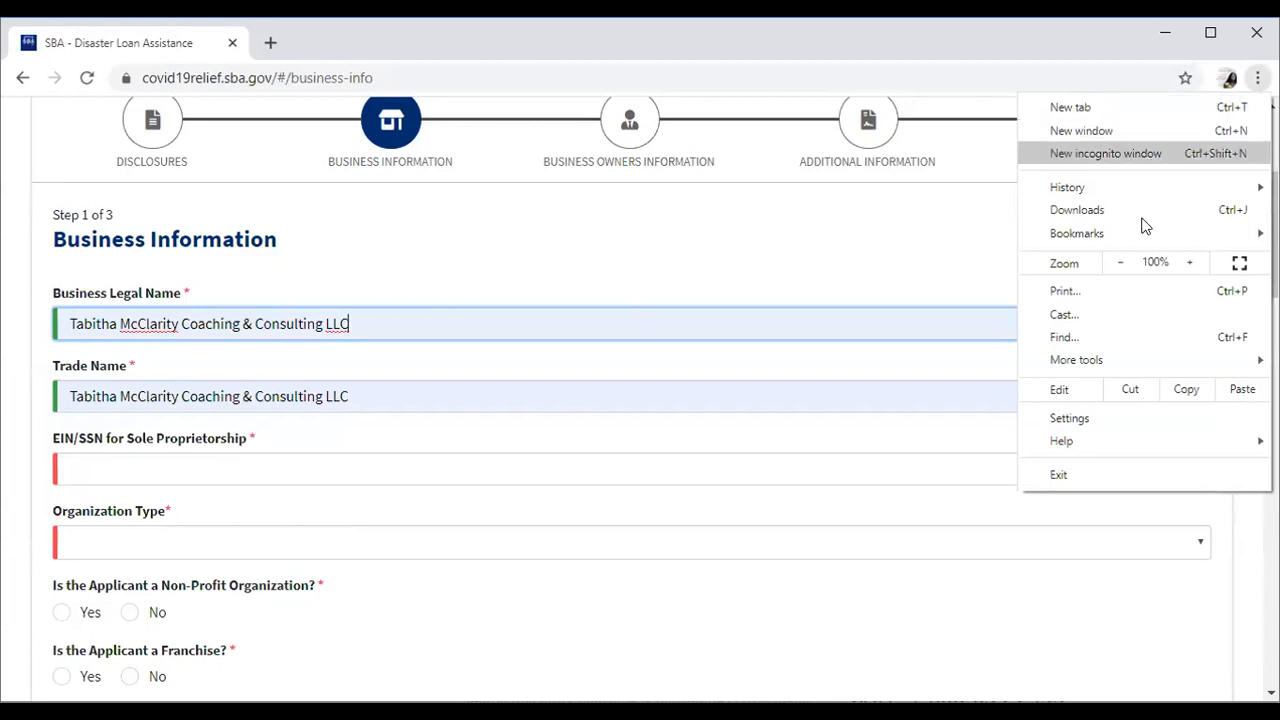
Turn off Chrome's 'Save and fill addresses' autofill setting and close the Settings tab.
{"action": "left_click", "coordinate": [1085, 418]}
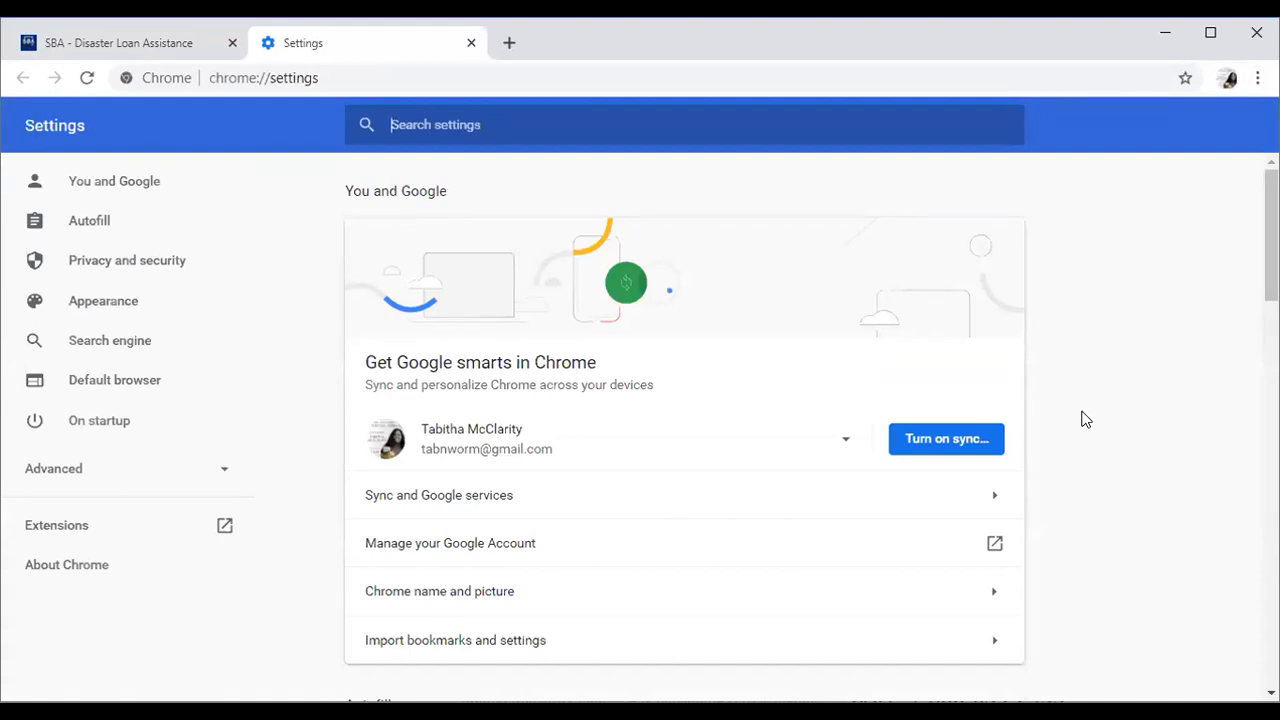
{"action": "left_click", "coordinate": [90, 221]}
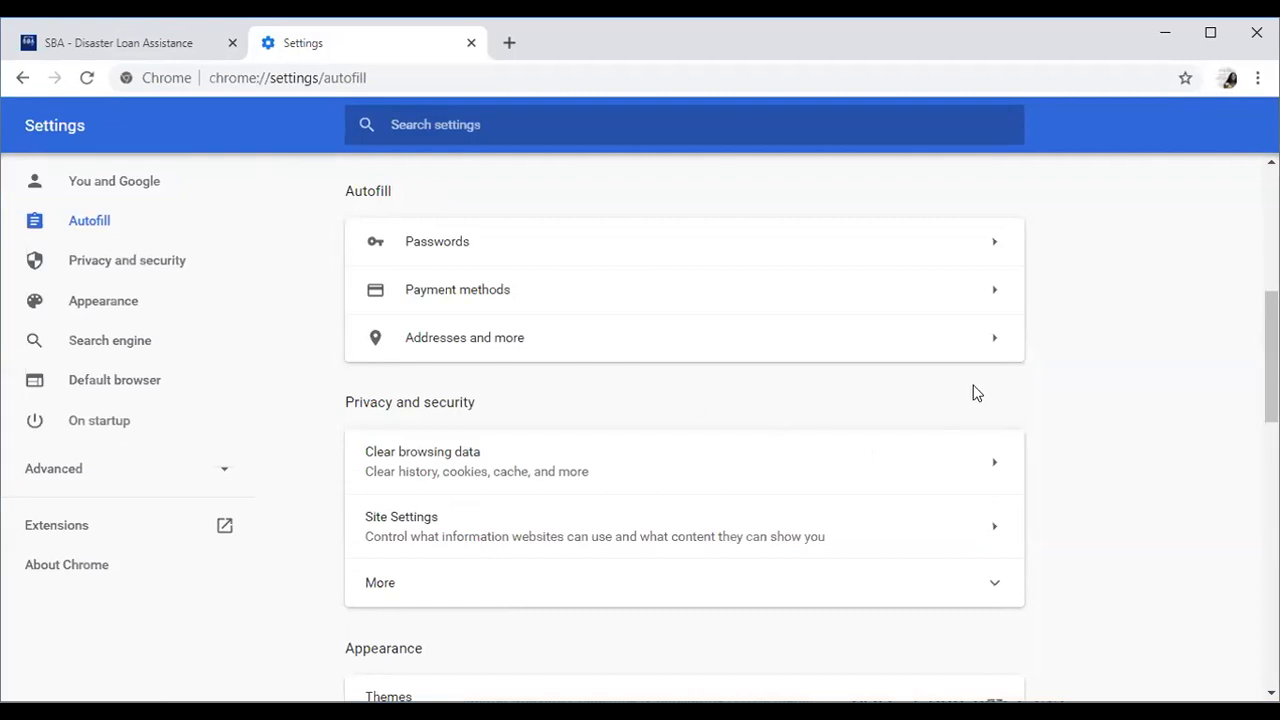
{"action": "left_click", "coordinate": [995, 342]}
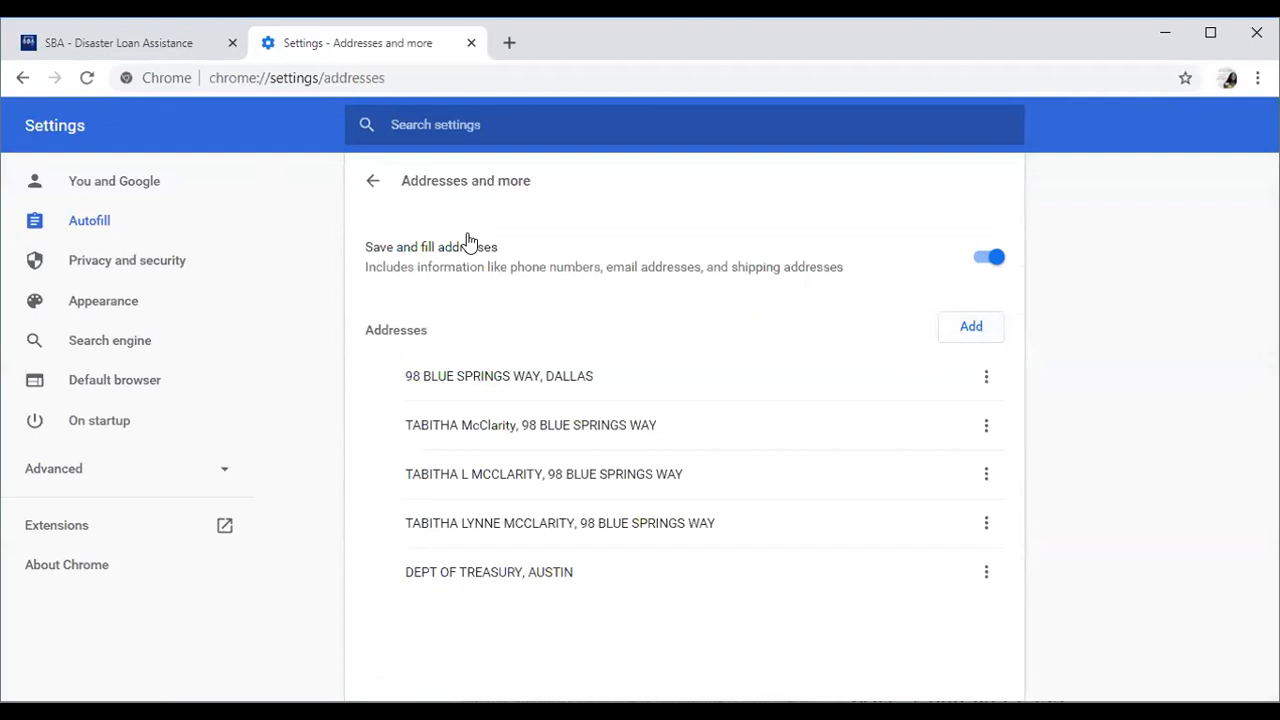
{"action": "left_click", "coordinate": [994, 257]}
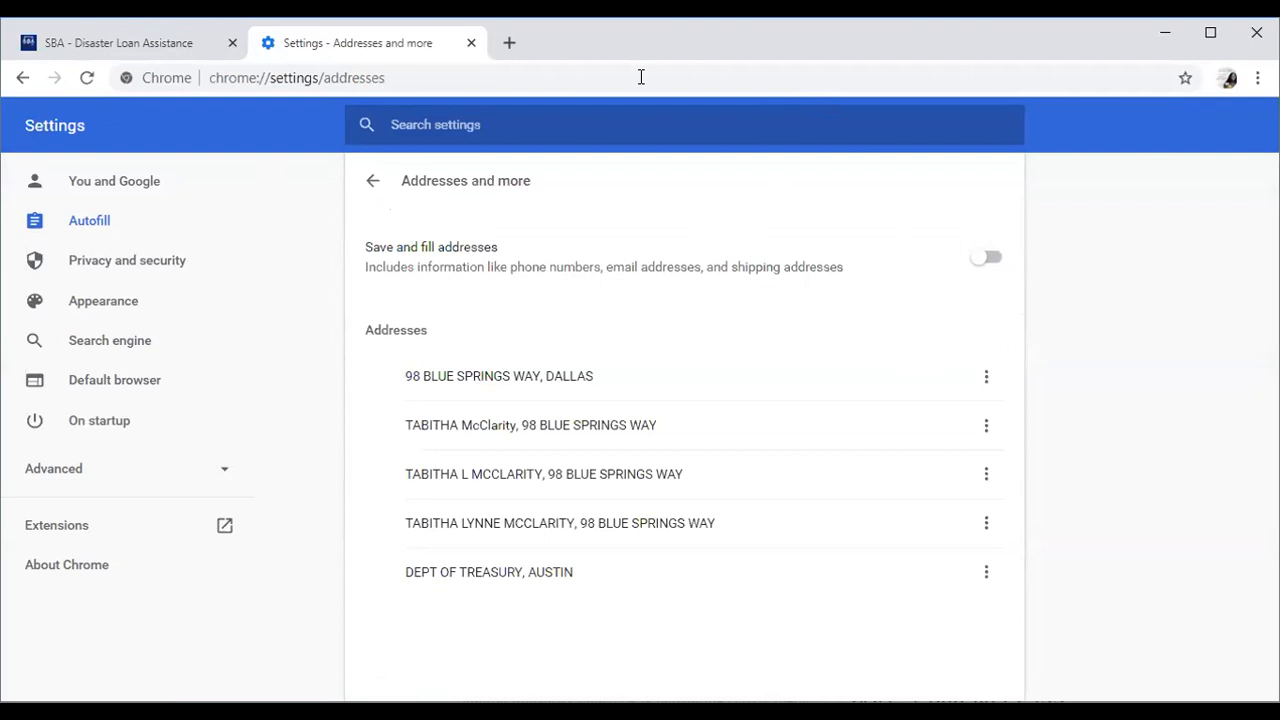
{"action": "left_click", "coordinate": [469, 46]}
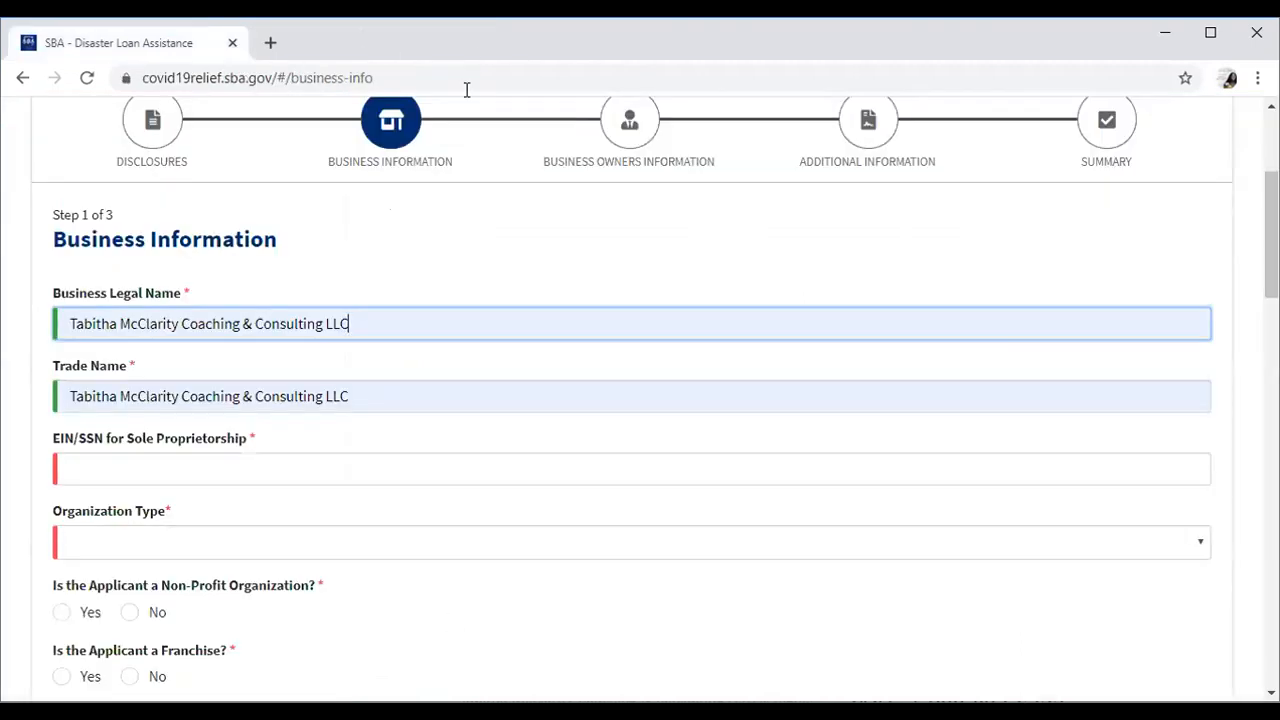
Enter the business's nine-digit EIN in the EIN/SSN for Sole Proprietorship field.
{"action": "left_click", "coordinate": [253, 463]}
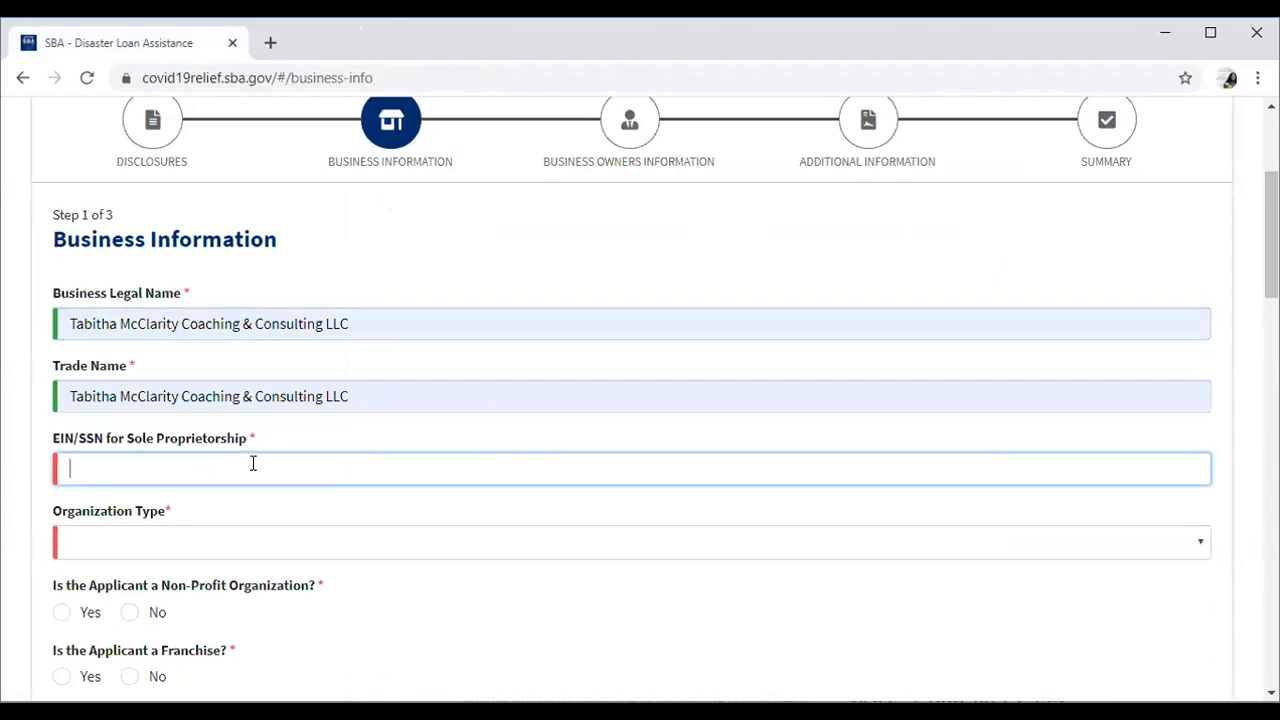
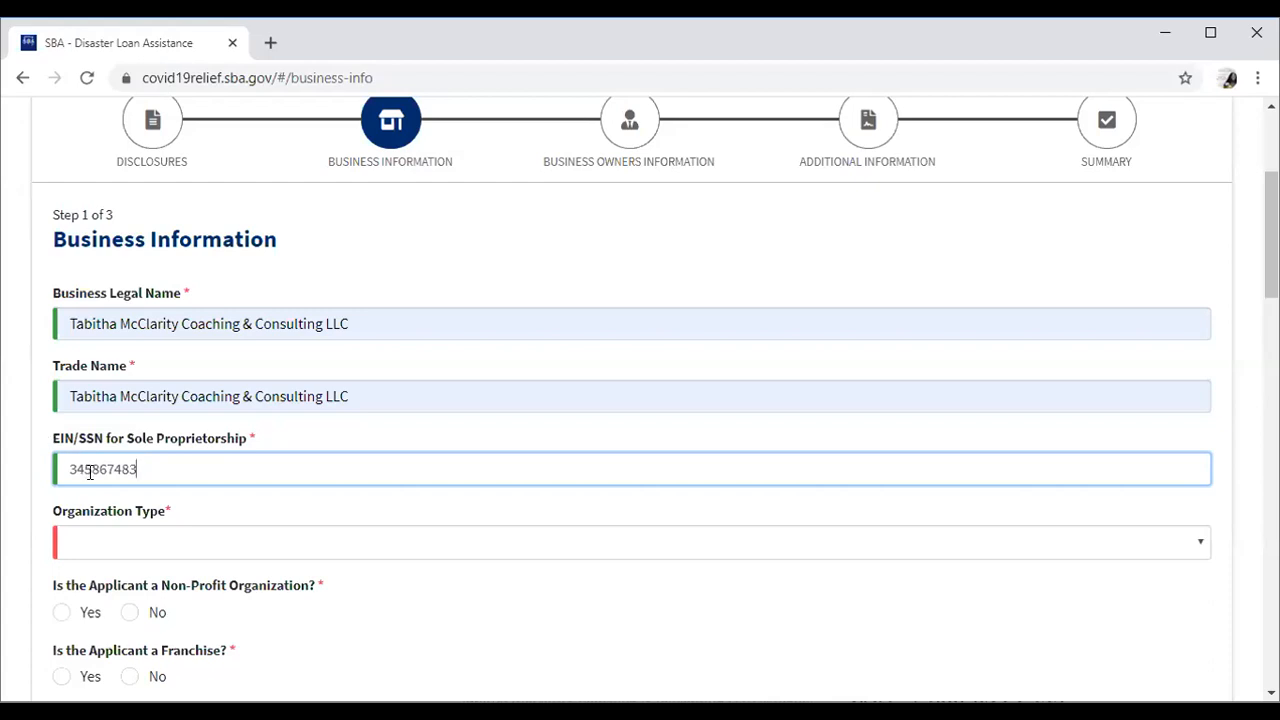
{"action": "left_click", "coordinate": [128, 547]}
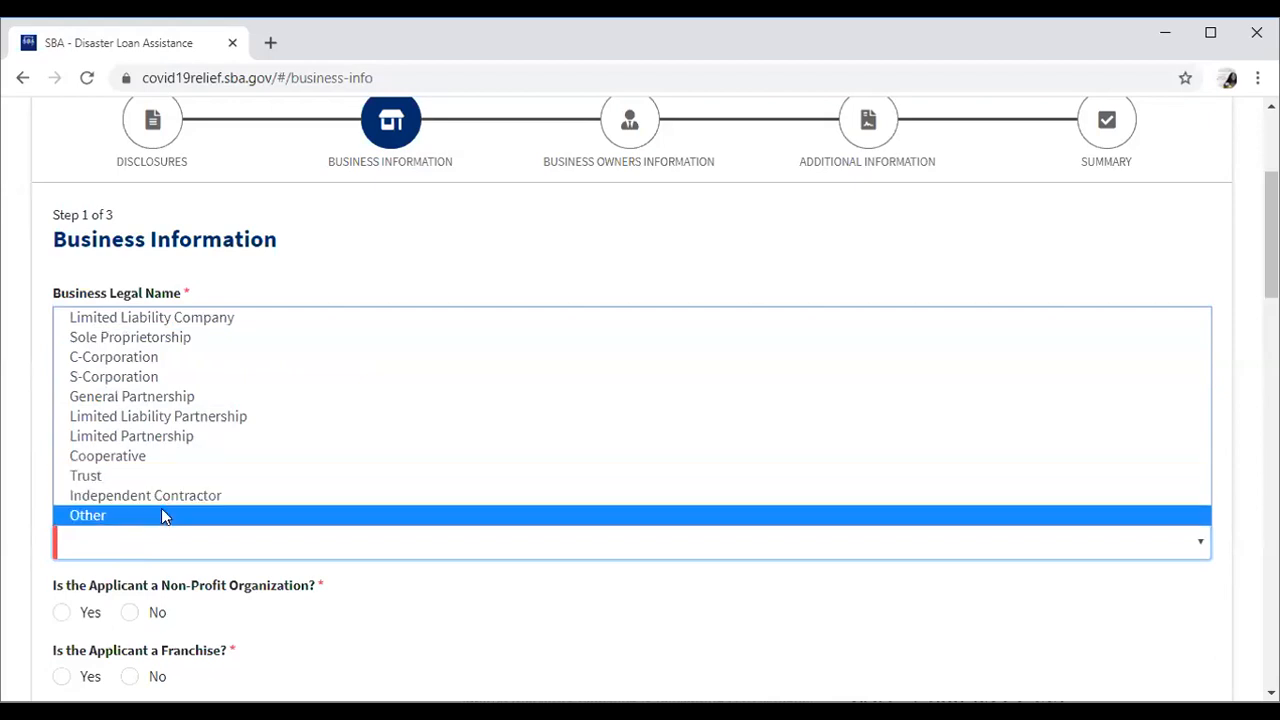
Set the Organization Type dropdown to Limited Liability Company.
{"action": "left_click", "coordinate": [206, 317]}
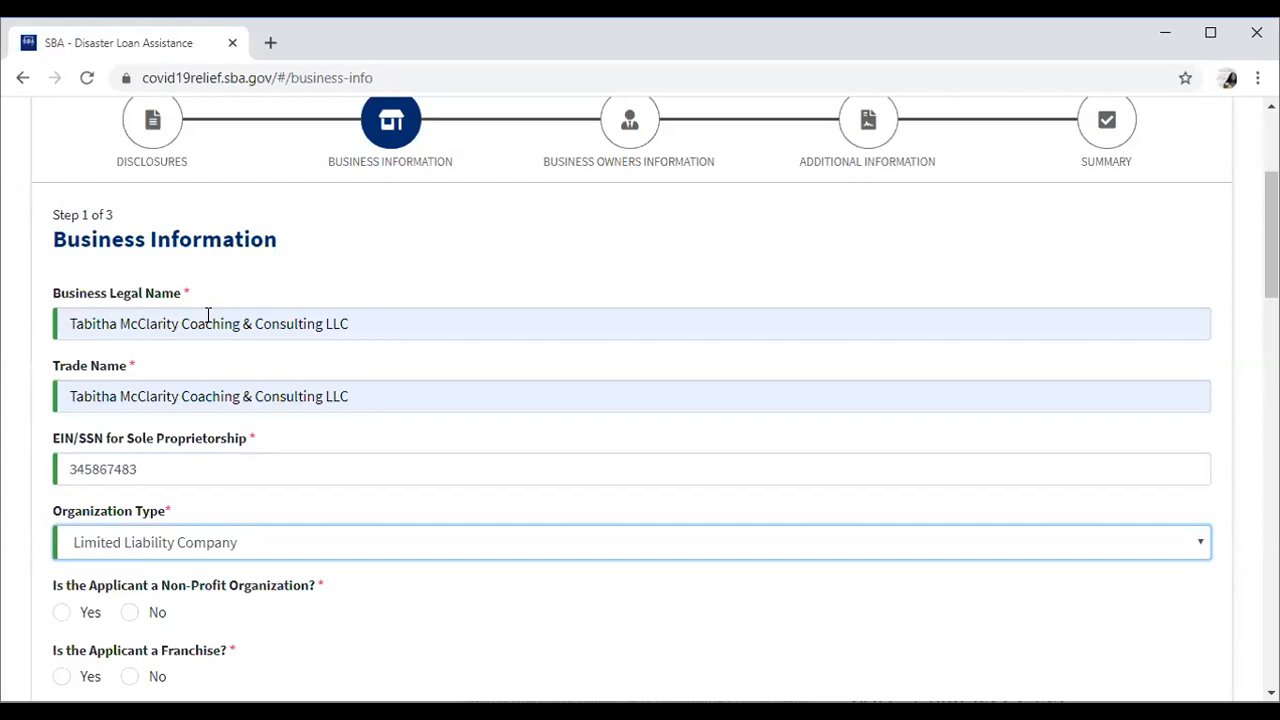
{"action": "left_click", "coordinate": [275, 542]}
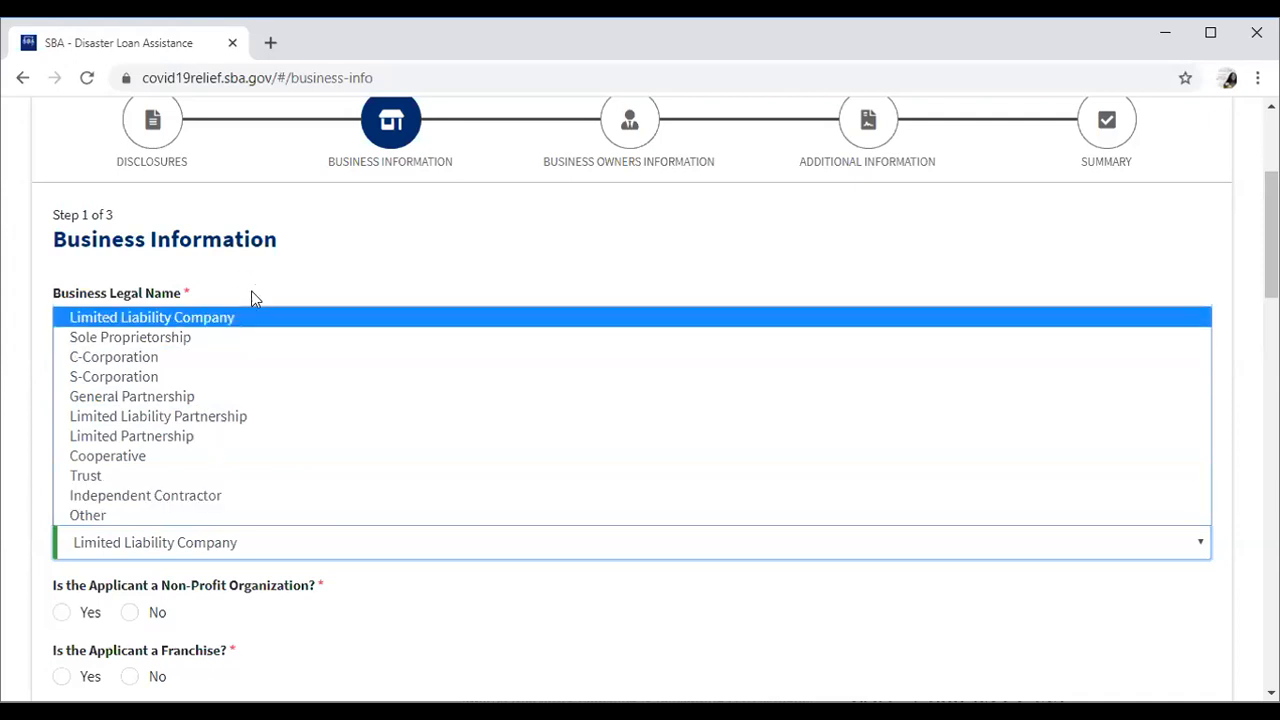
{"action": "left_click", "coordinate": [253, 317]}
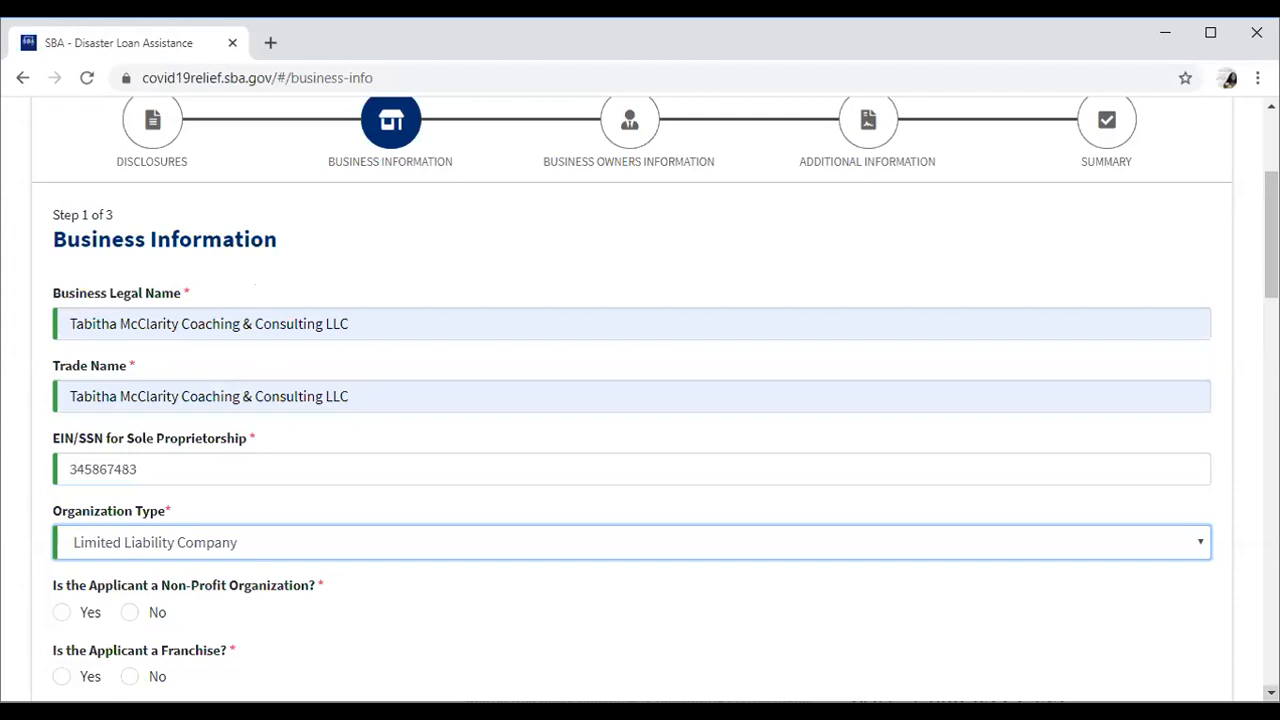
{"action": "scroll", "coordinate": [1176, 678], "scroll_direction": "down", "scroll_amount": 3}
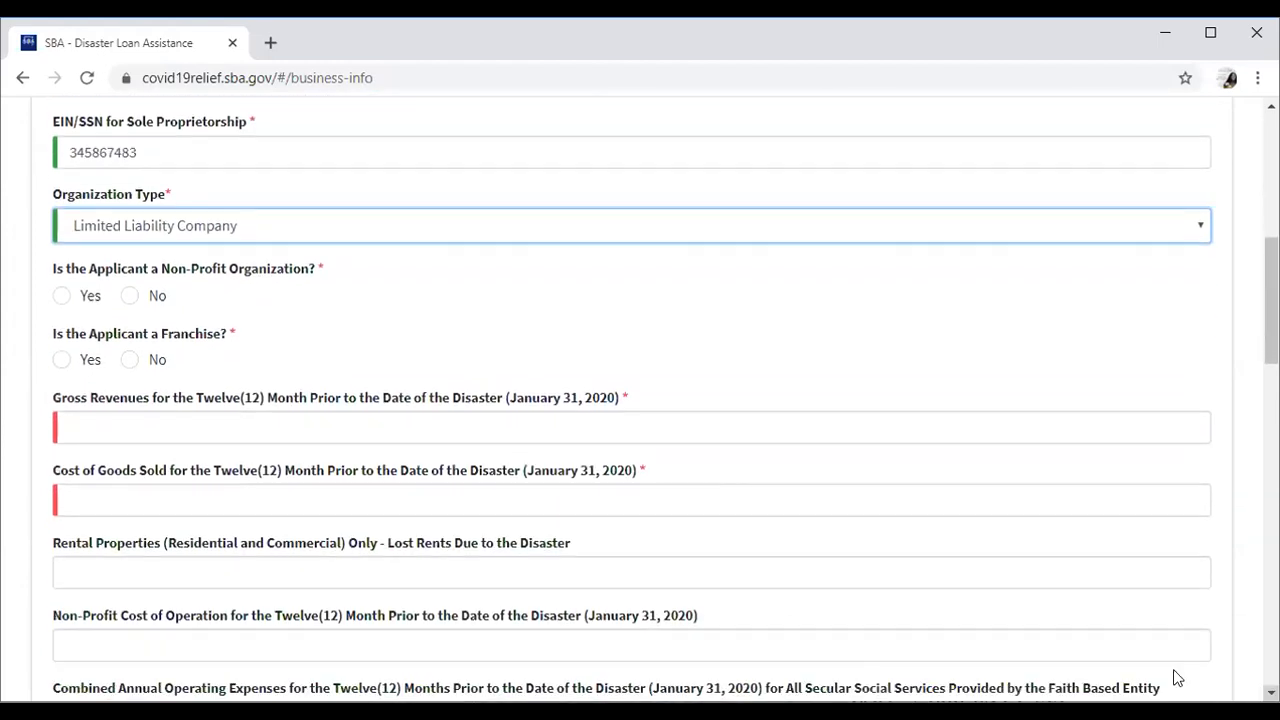
Answer No for Non-Profit Organization and No for Franchise, then go to Gross Revenues.
{"action": "left_click", "coordinate": [130, 298]}
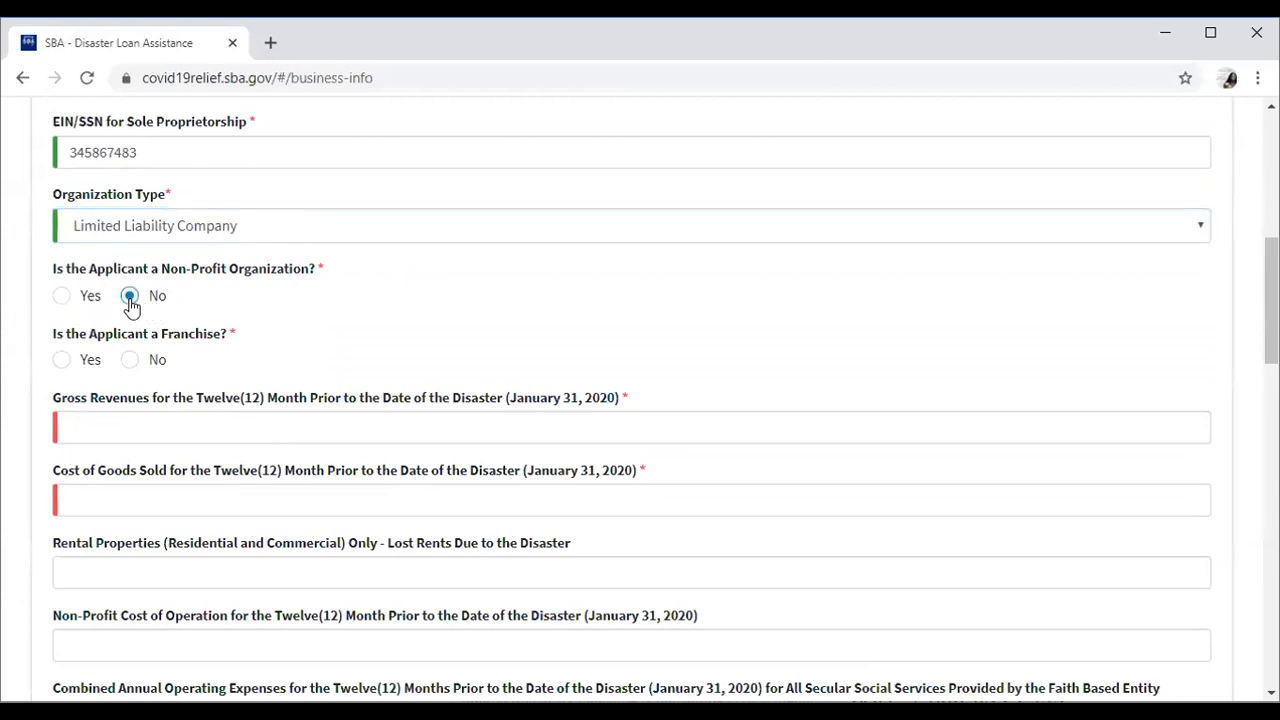
{"action": "left_click", "coordinate": [130, 362]}
{"action": "left_click", "coordinate": [174, 422]}
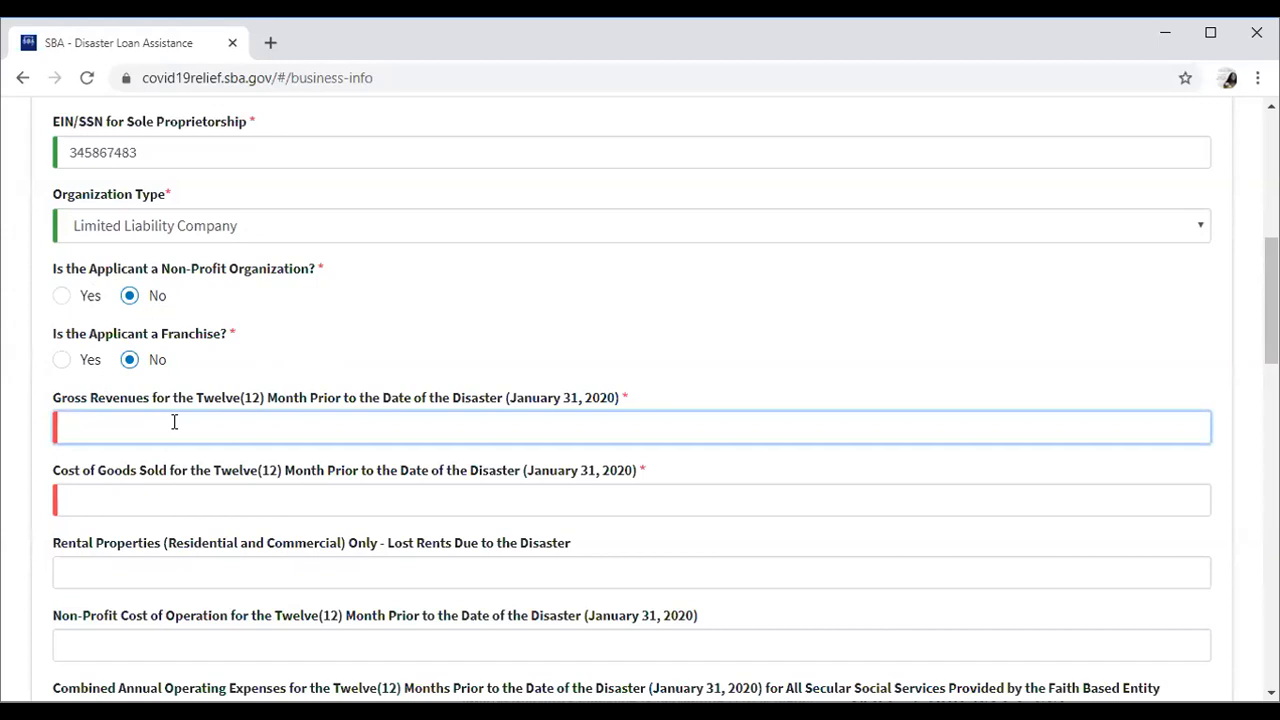
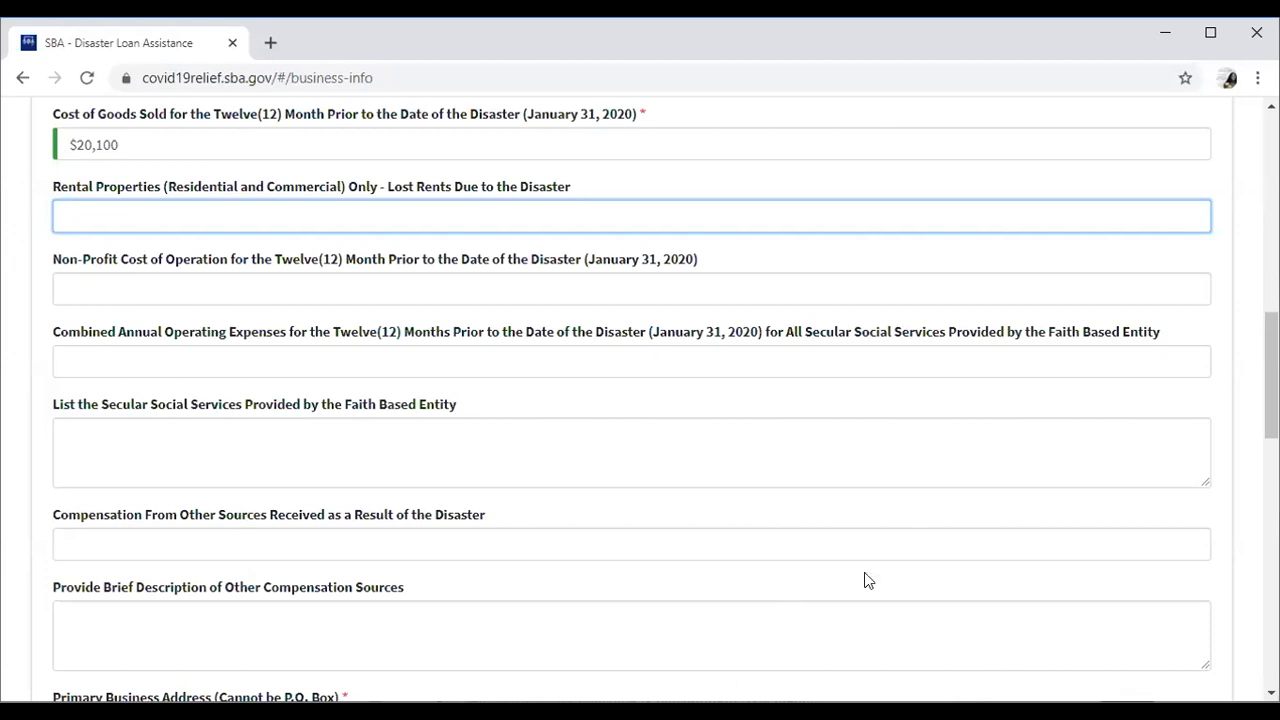
{"action": "left_click", "coordinate": [399, 290]}
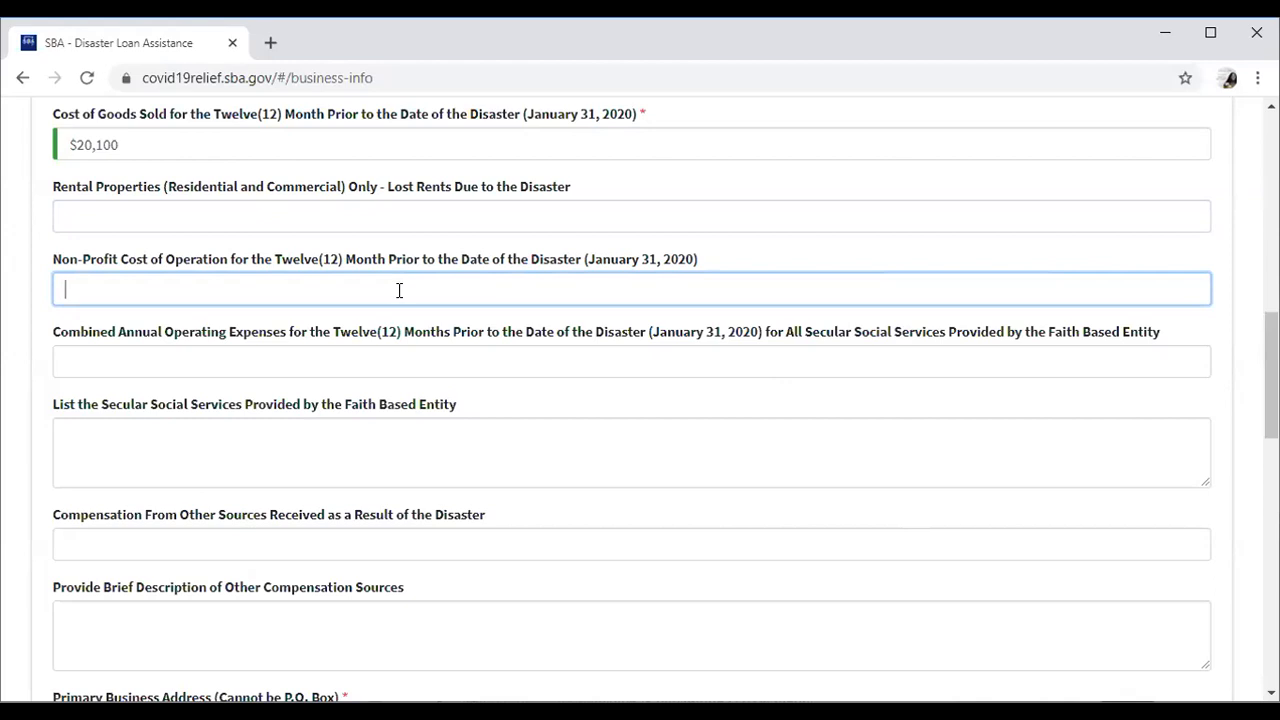
{"action": "left_click", "coordinate": [371, 358]}
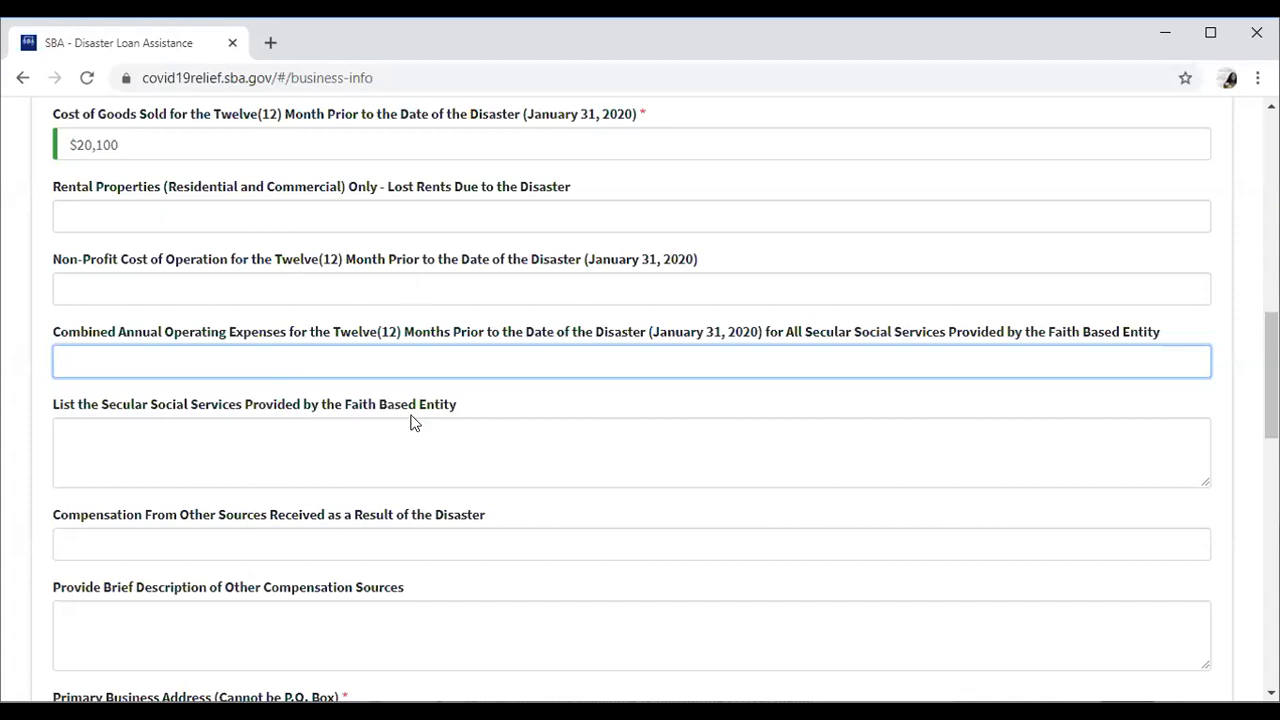
{"action": "left_click", "coordinate": [362, 452]}
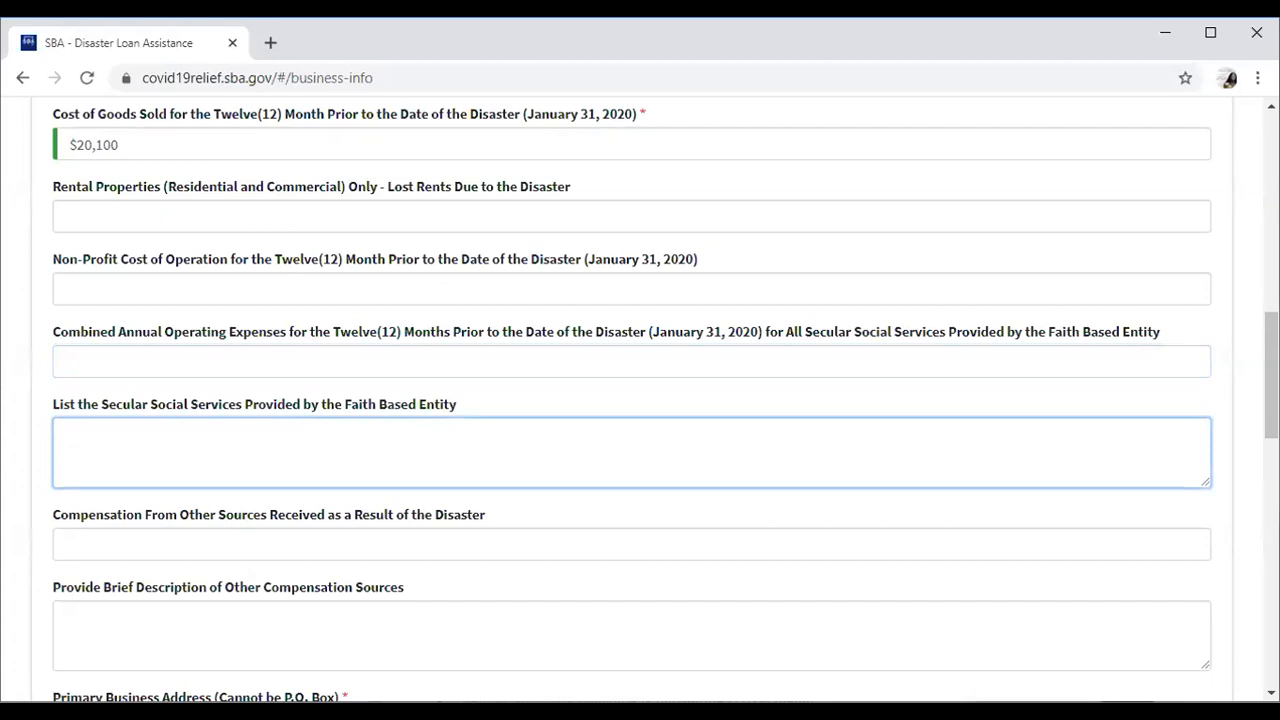
{"action": "scroll", "coordinate": [640, 400], "scroll_direction": "down", "scroll_amount": 2}
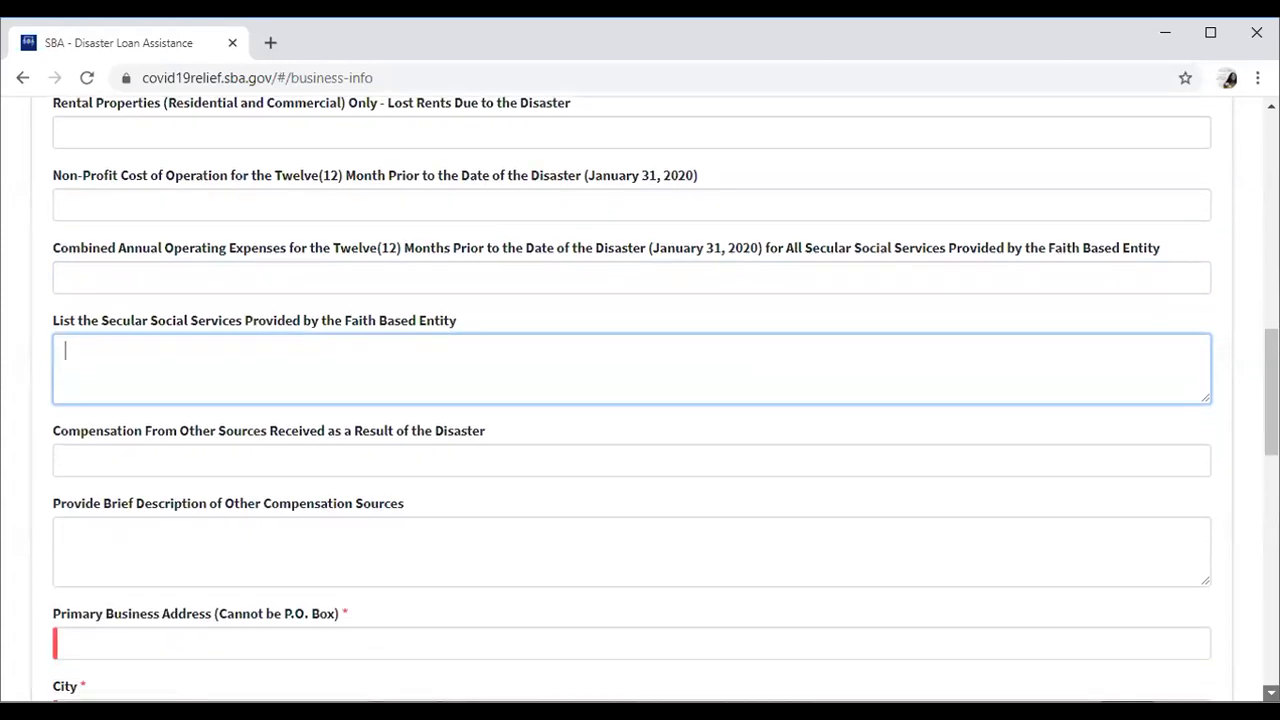
{"action": "scroll", "coordinate": [1091, 586], "scroll_direction": "down", "scroll_amount": 1}
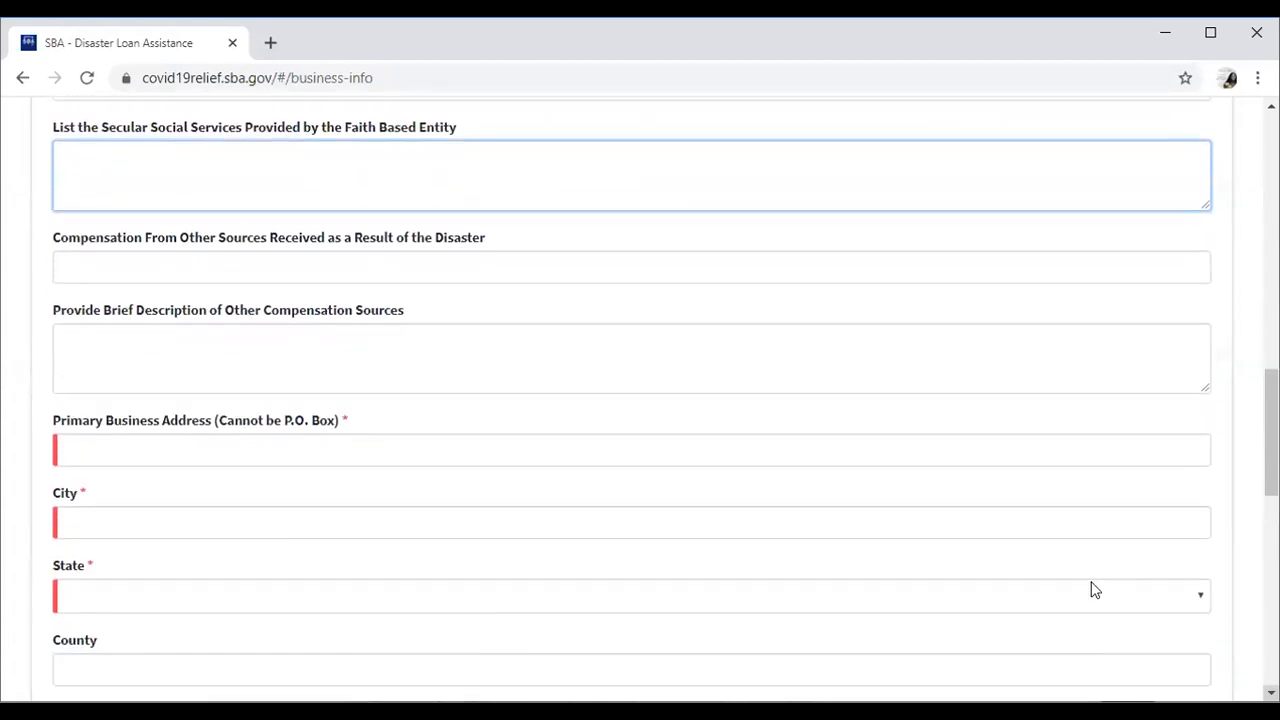
{"action": "left_click", "coordinate": [522, 268]}
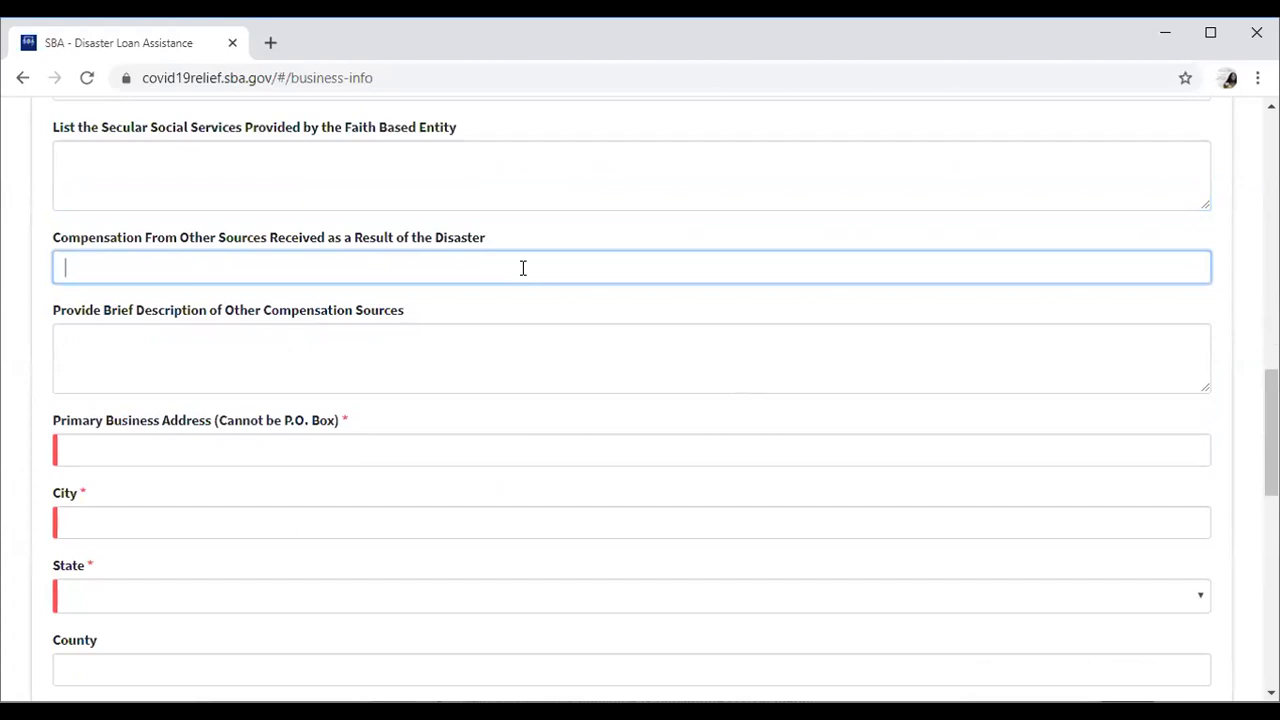
{"action": "left_click", "coordinate": [487, 324]}
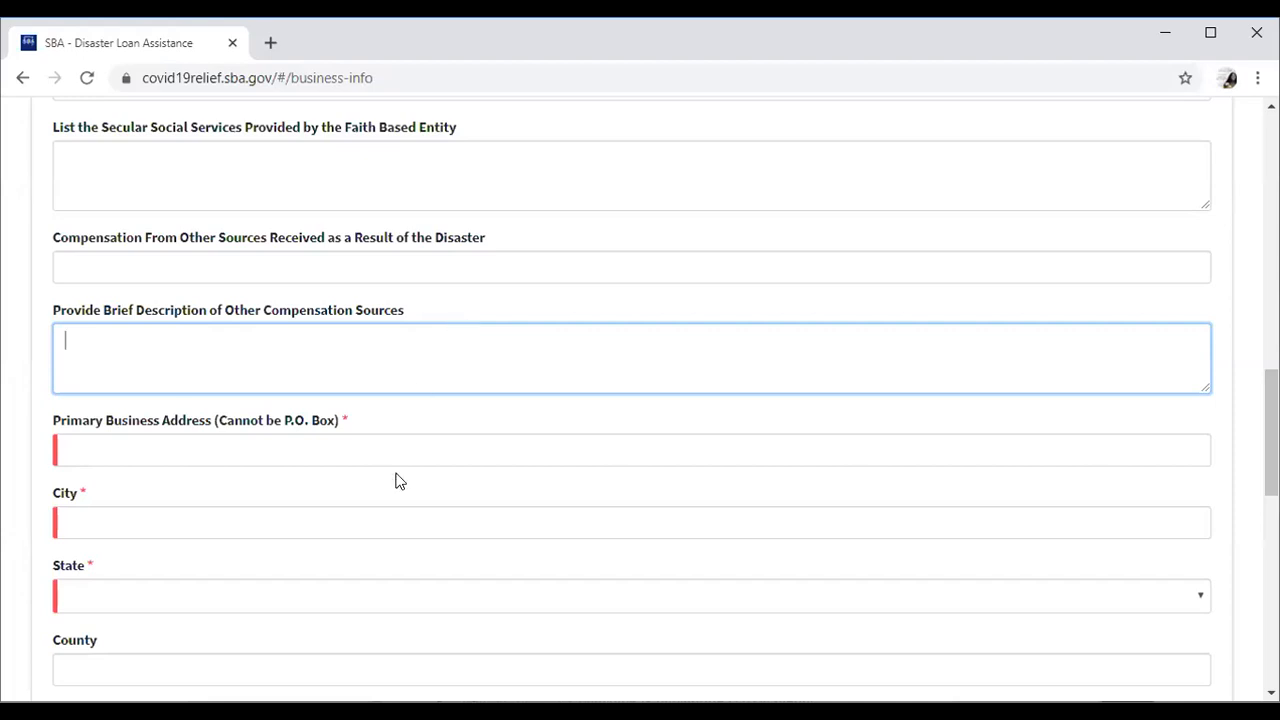
Enter the business street address, city Rome, and Georgia as the state.
{"action": "left_click", "coordinate": [427, 442]}
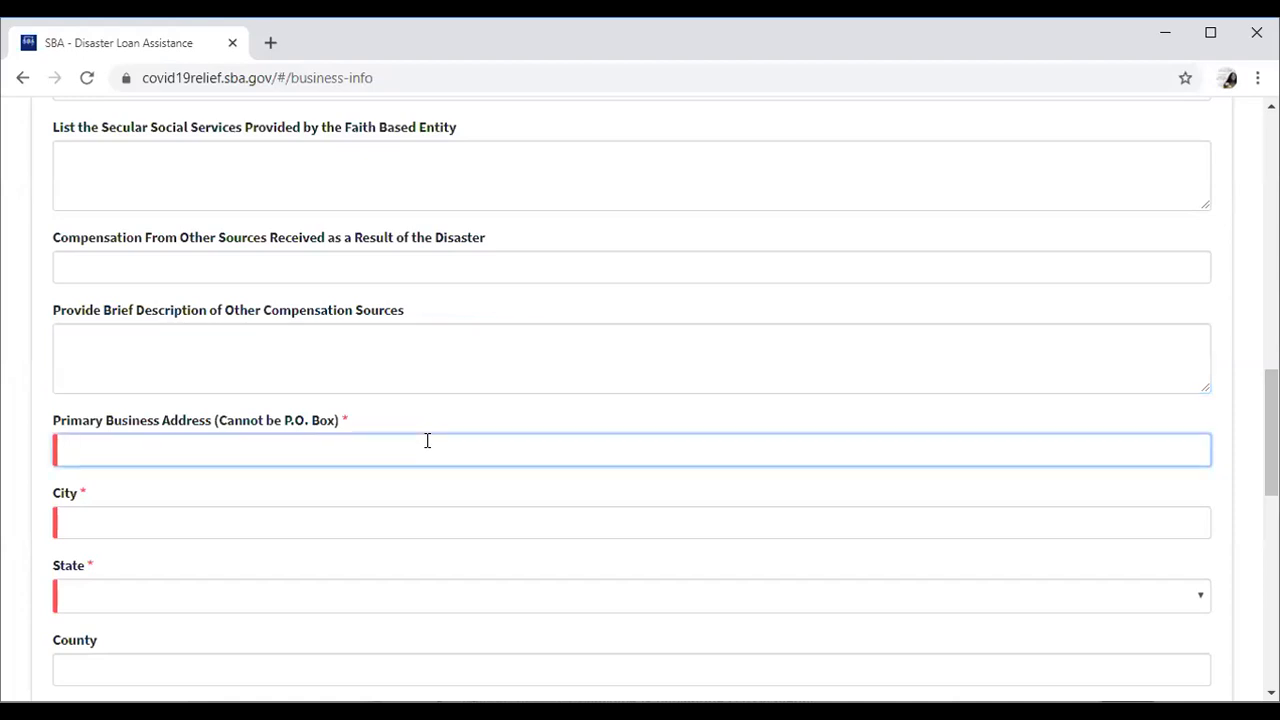
{"action": "type", "text": "123 Cool"}
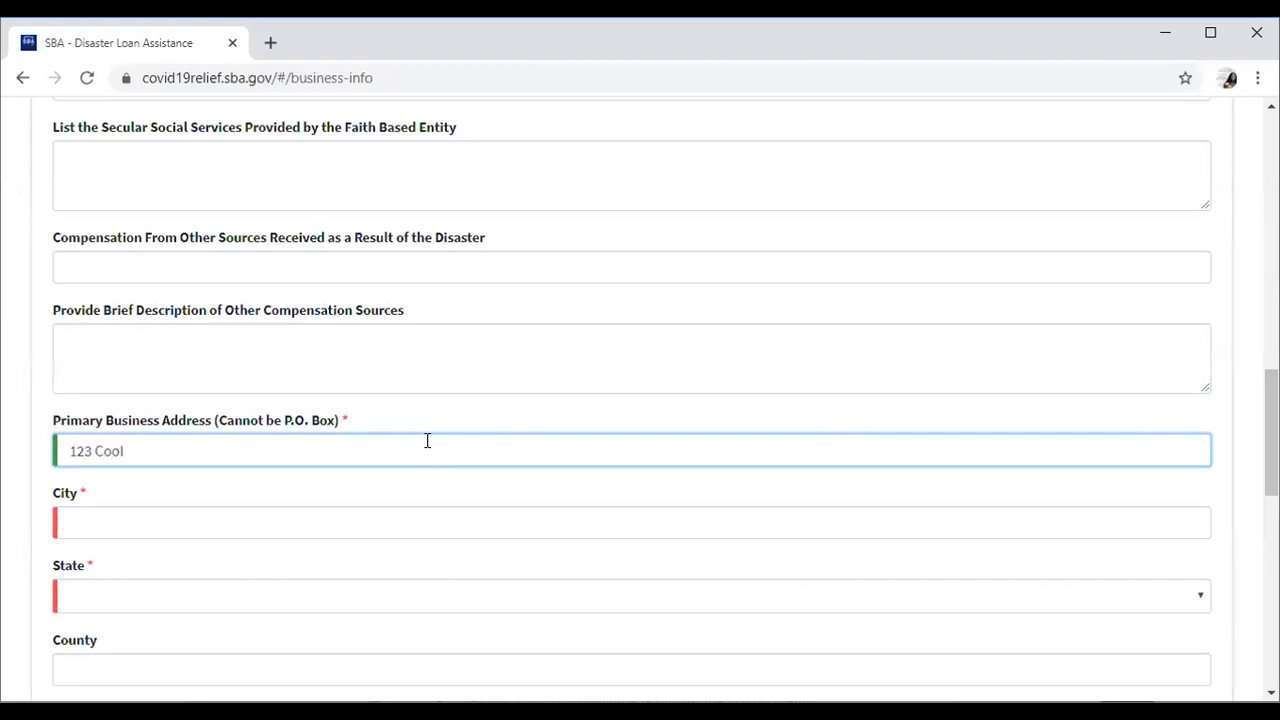
{"action": "type", "text": " lane"}
{"action": "left_click", "coordinate": [349, 504]}
{"action": "type", "text": "rome"}
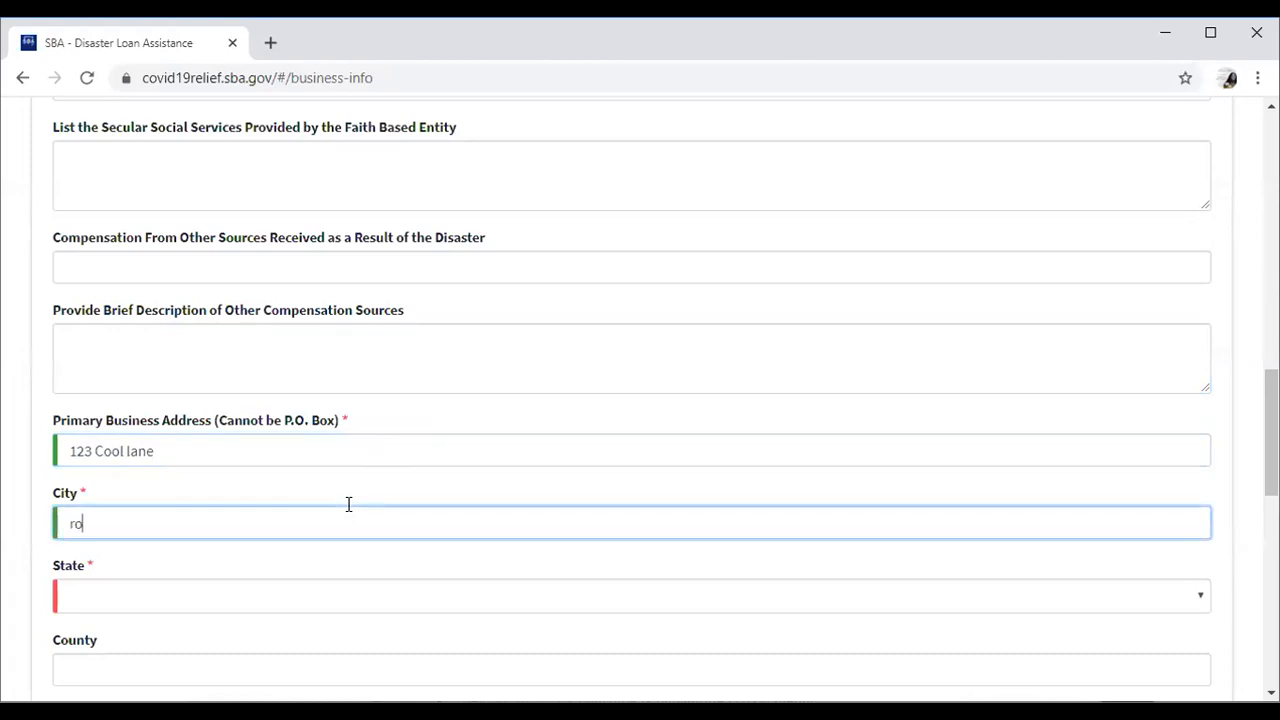
{"action": "left_click", "coordinate": [253, 598]}
{"action": "key", "text": "g"}
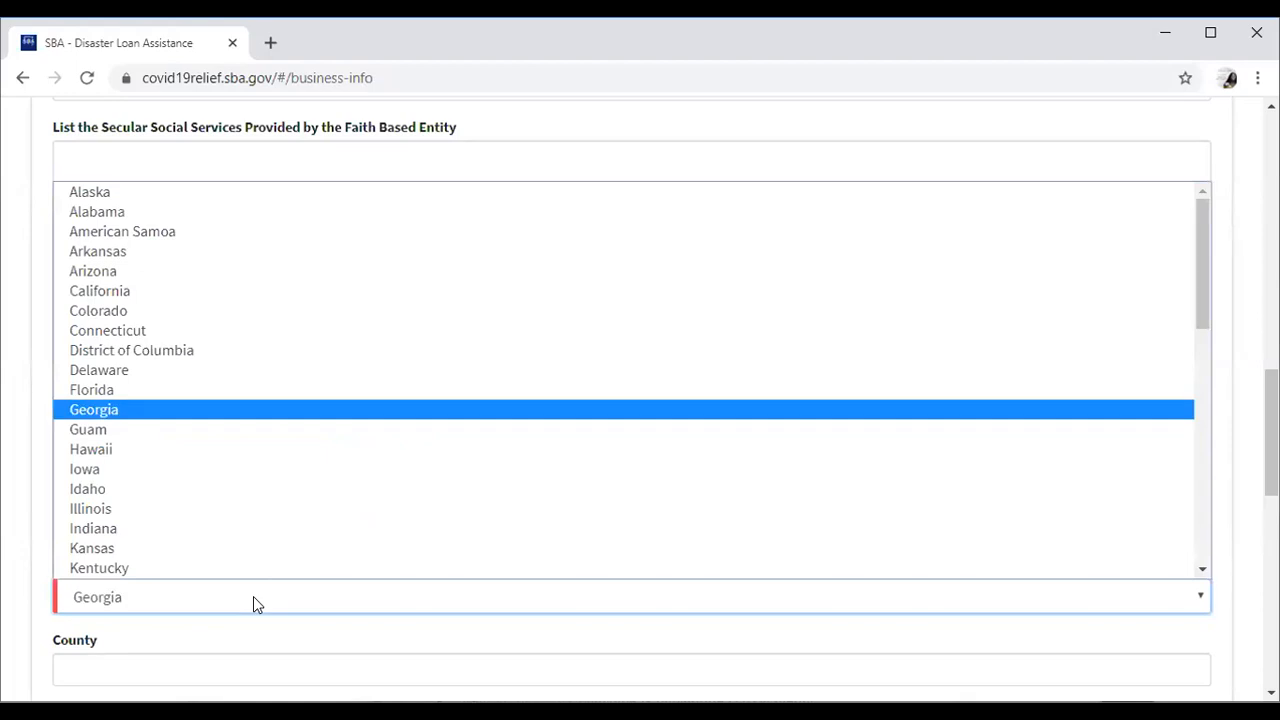
{"action": "key", "text": "Return"}
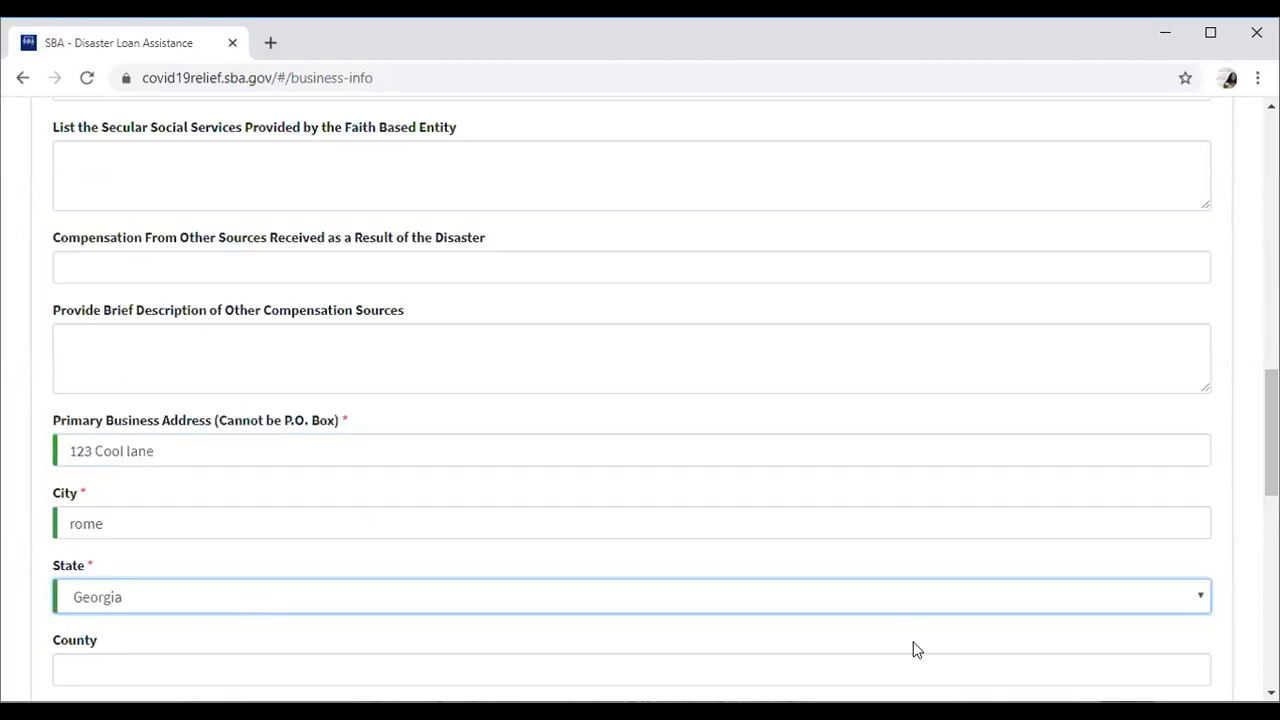
Add Floyd as the county, the zip code, and the business phone number.
{"action": "scroll", "coordinate": [391, 271], "scroll_direction": "down", "scroll_amount": 4}
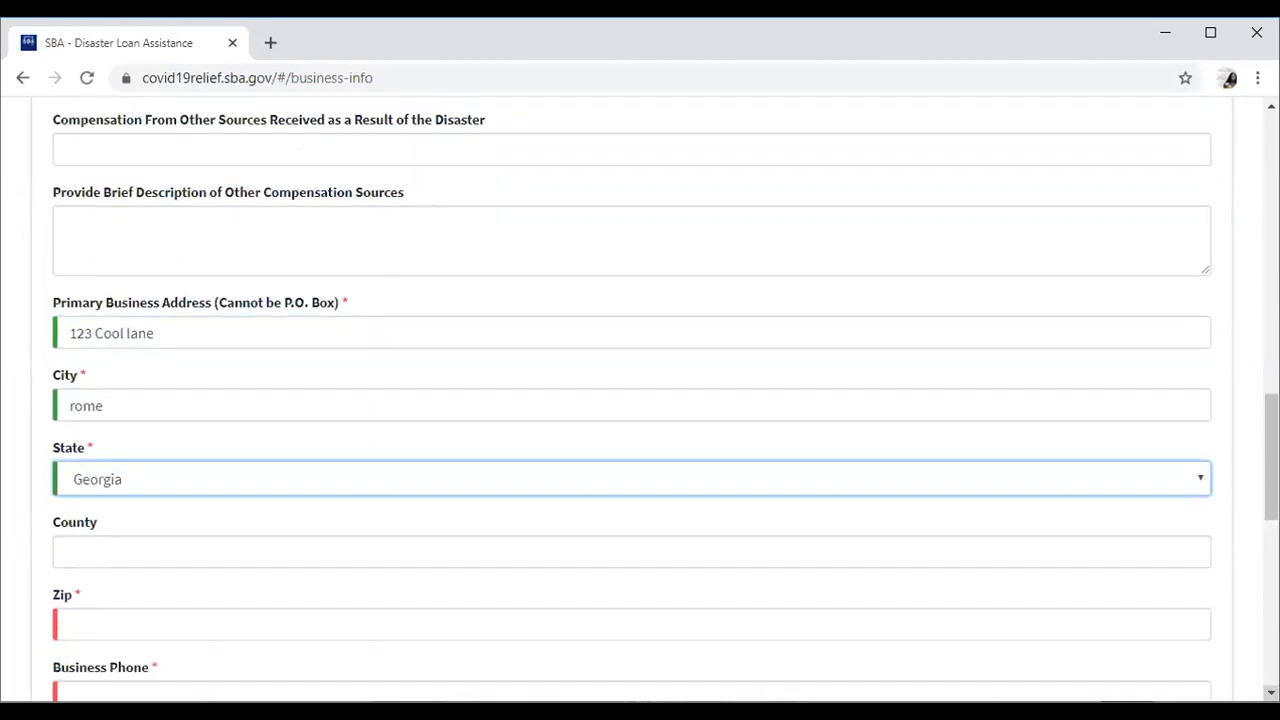
{"action": "left_click", "coordinate": [391, 270]}
{"action": "type", "text": "floyd"}
{"action": "key", "text": "Tab"}
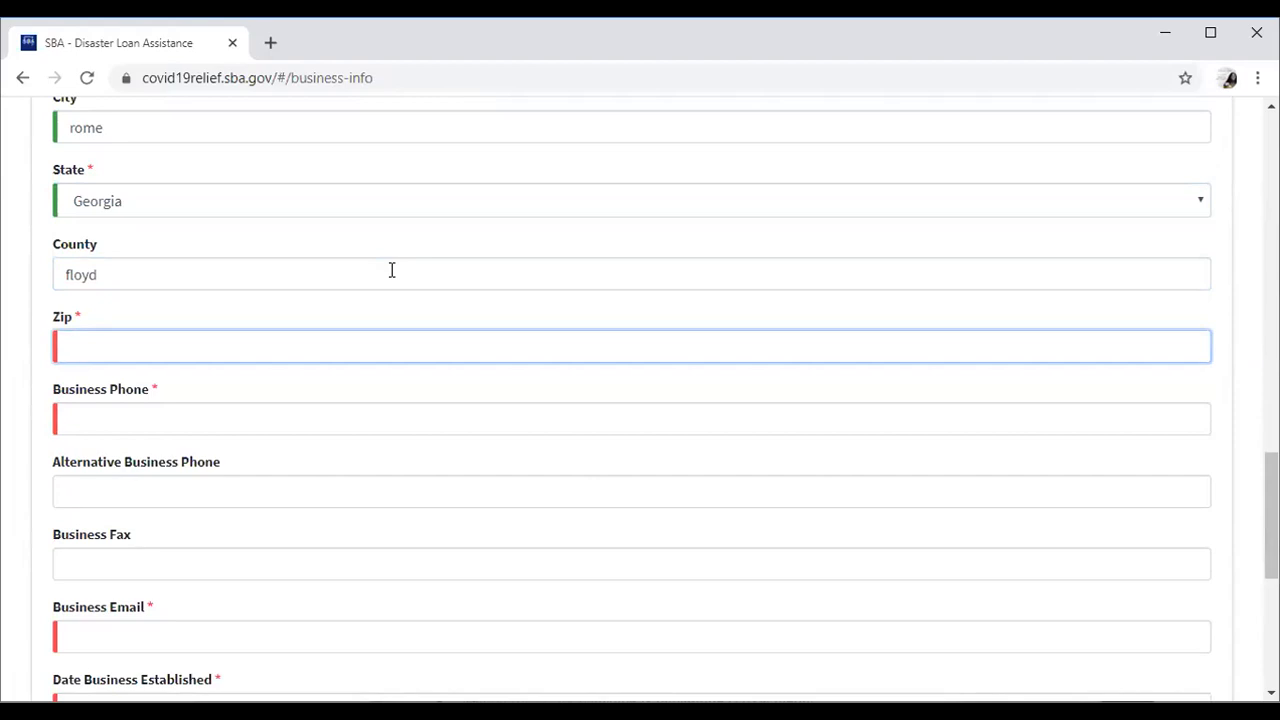
{"action": "type", "text": "30161"}
{"action": "left_click", "coordinate": [382, 414]}
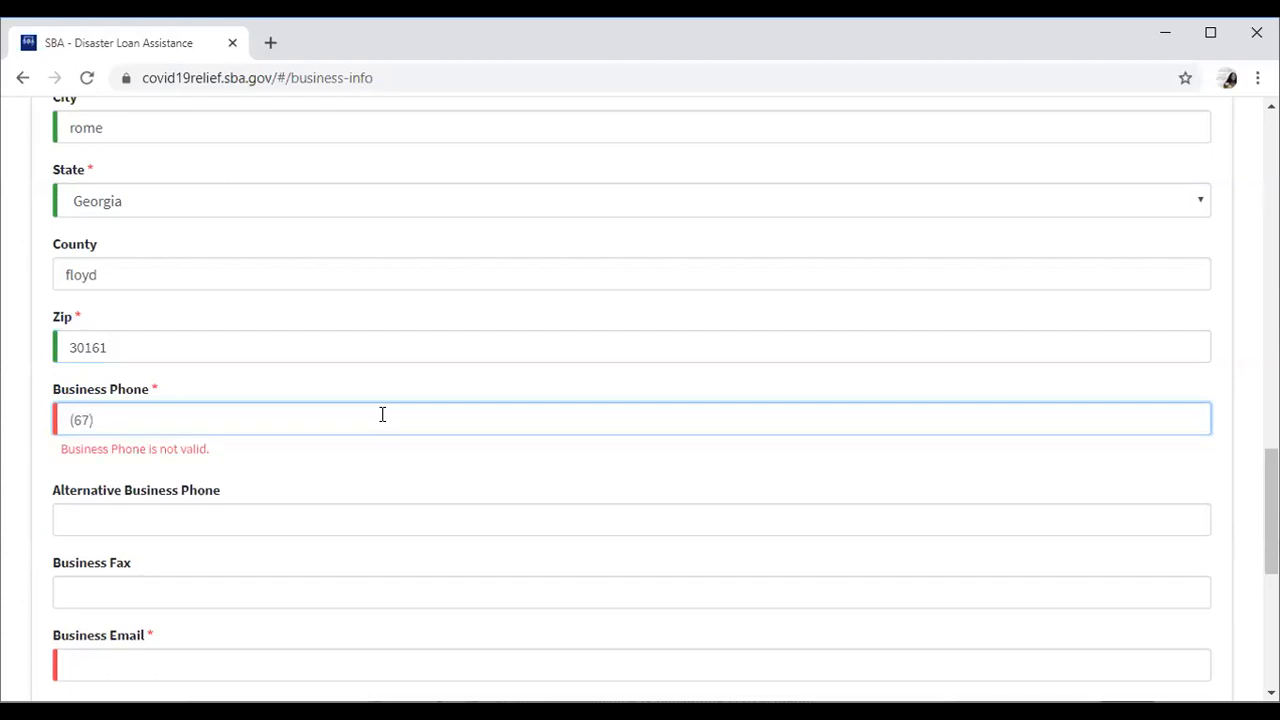
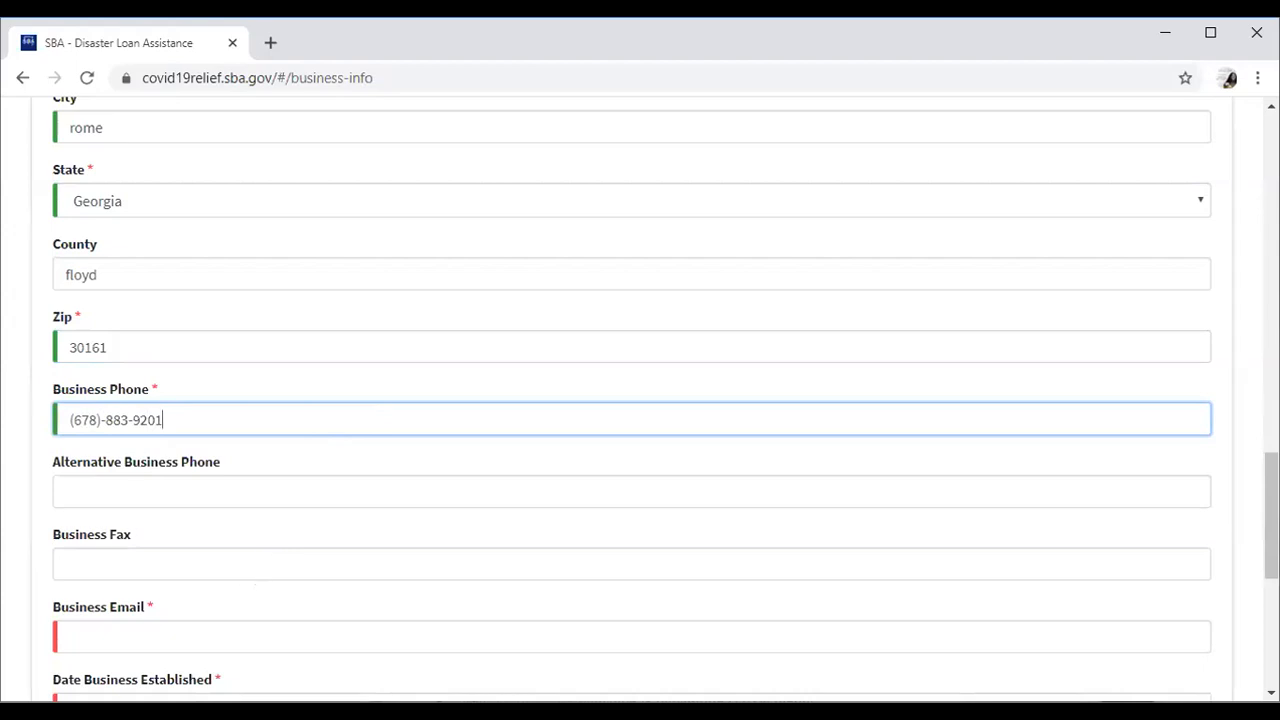
{"action": "scroll", "coordinate": [172, 133], "scroll_direction": "down", "scroll_amount": 5}
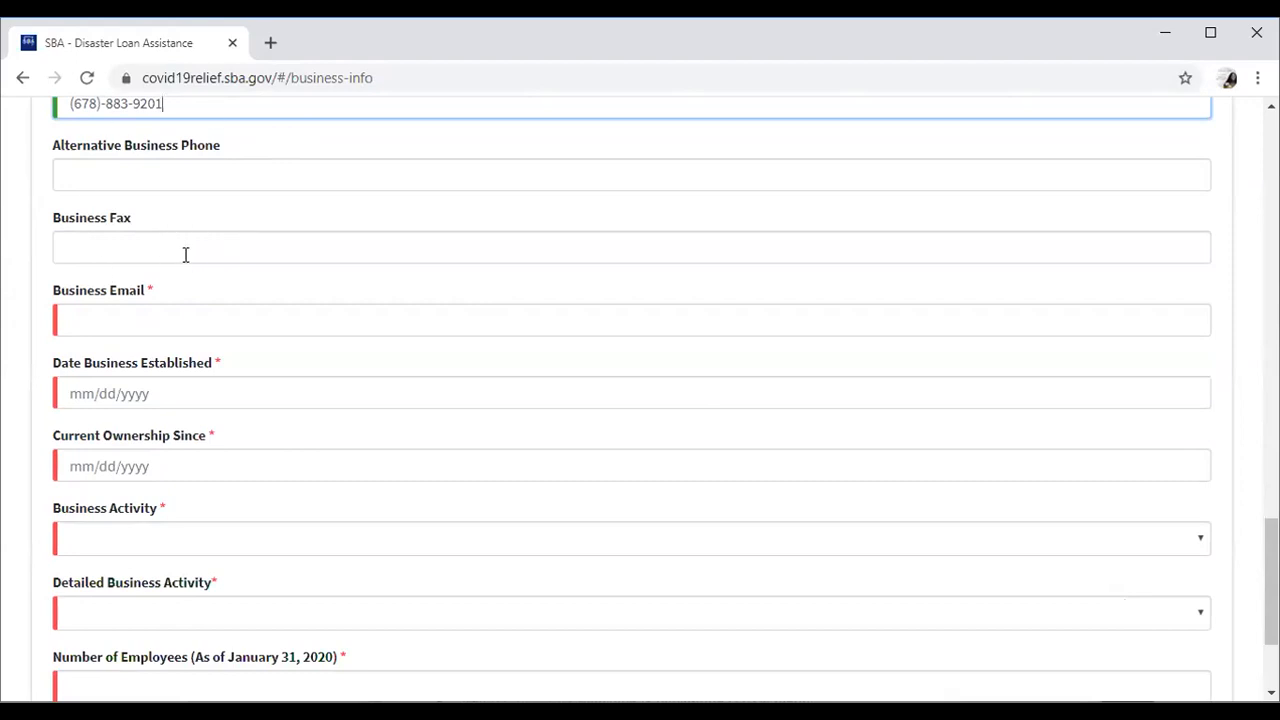
Enter the business e-mail and 01/01/2002 as both the established and ownership dates.
{"action": "left_click", "coordinate": [176, 315]}
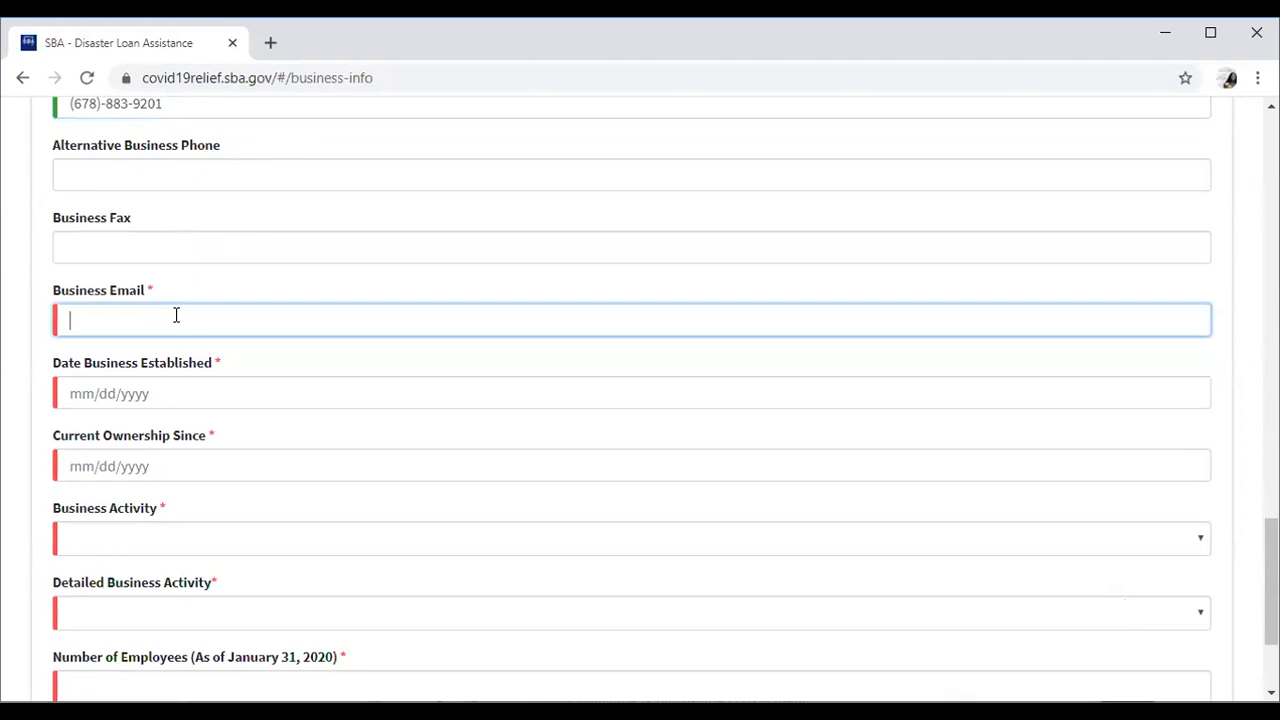
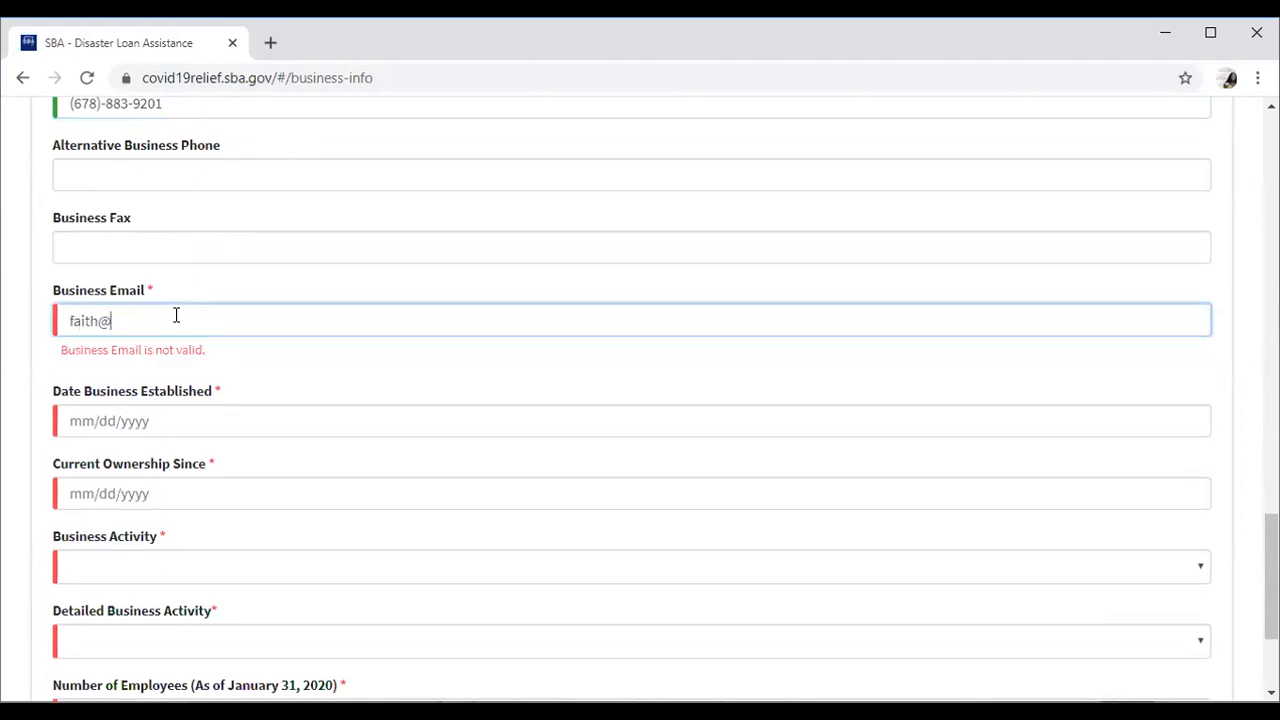
{"action": "left_click", "coordinate": [182, 393]}
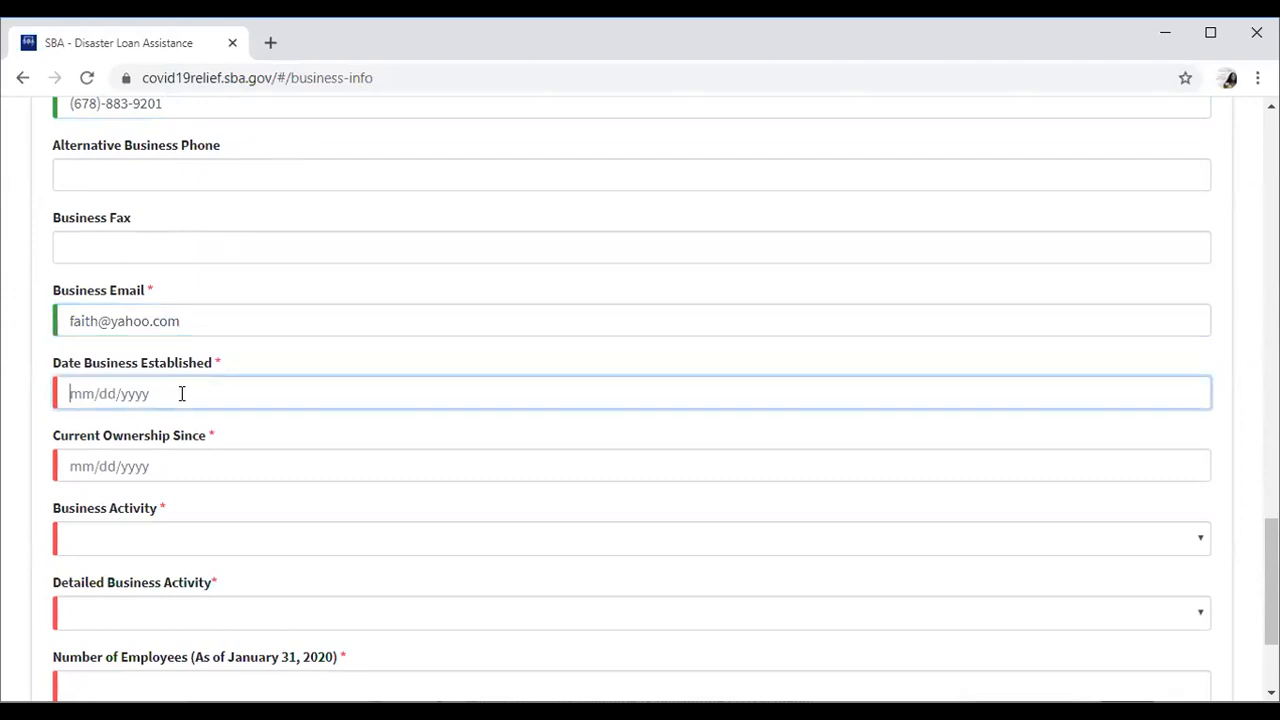
{"action": "type", "text": "01"}
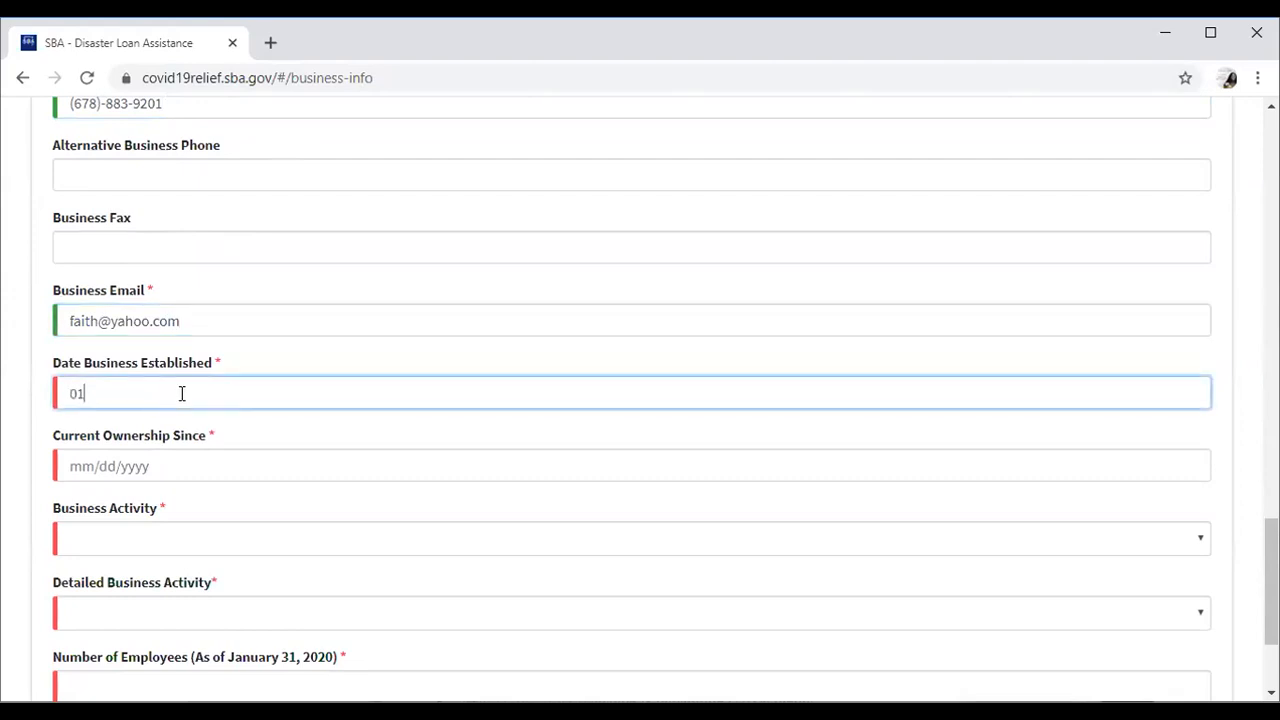
{"action": "type", "text": "/01/2002"}
{"action": "left_click", "coordinate": [240, 465]}
{"action": "type", "text": "01/01/2002"}
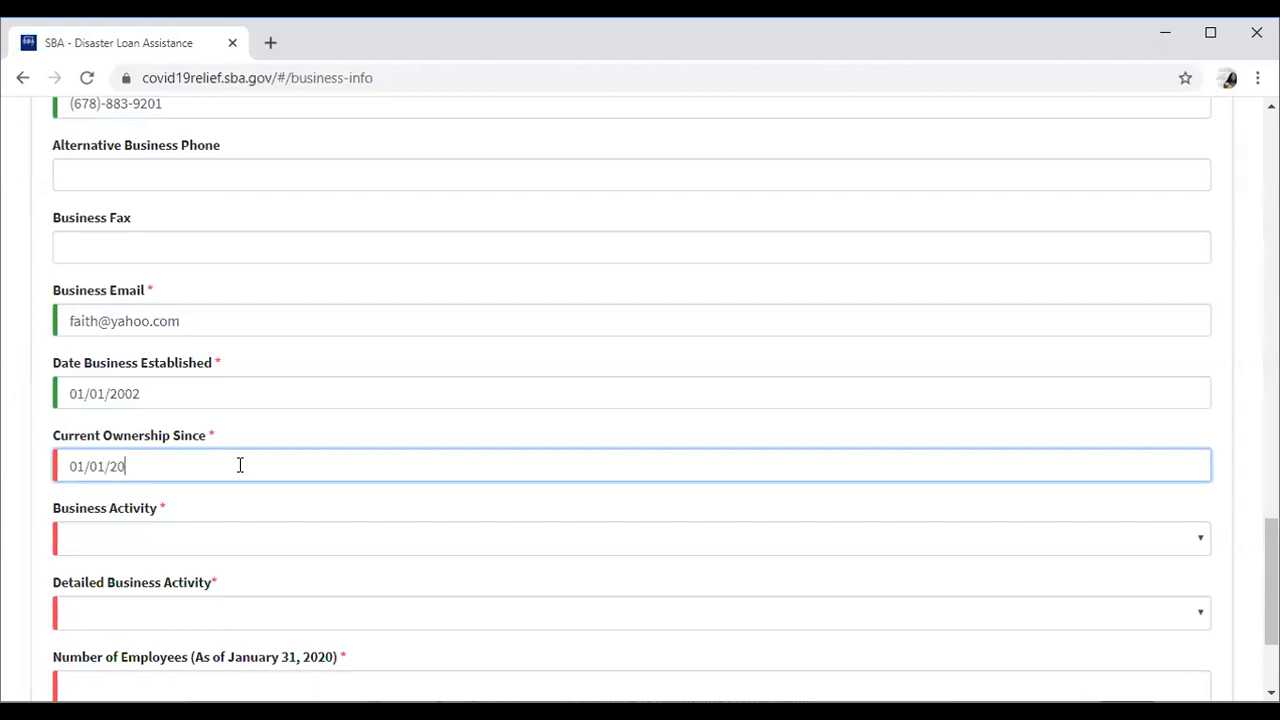
Choose Business Services as the business activity.
{"action": "left_click", "coordinate": [227, 541]}
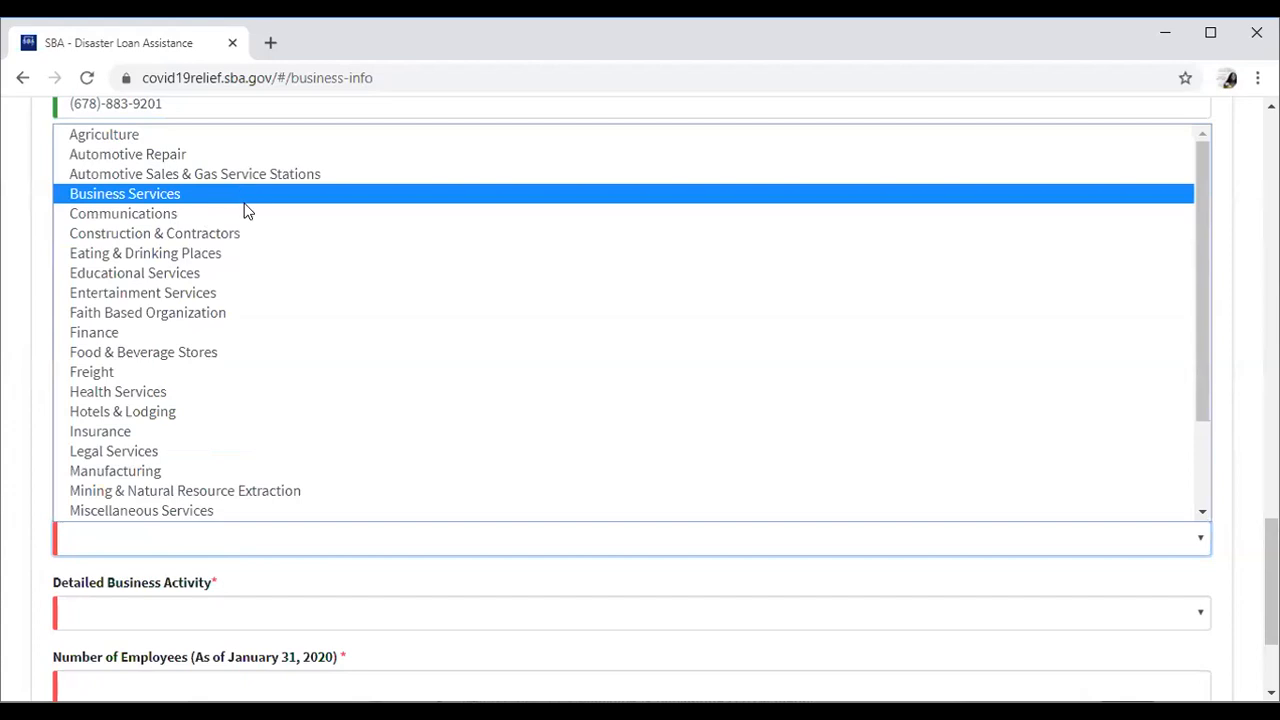
{"action": "left_click", "coordinate": [247, 200]}
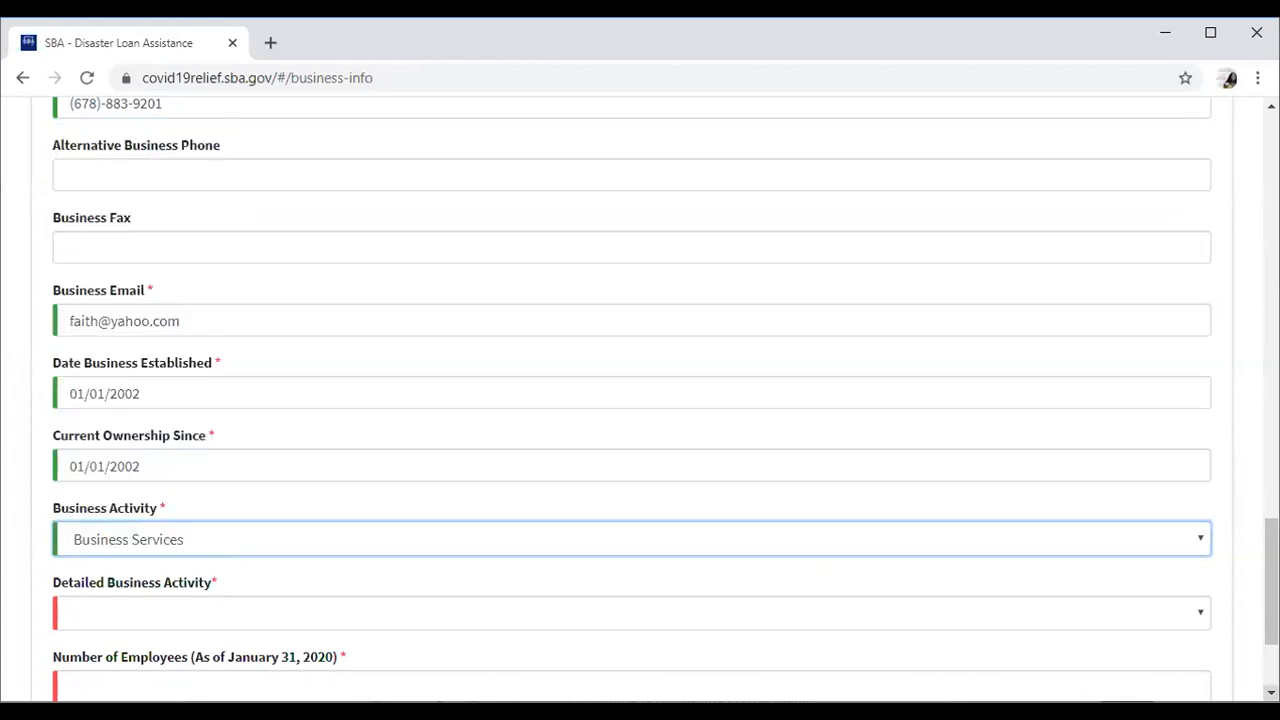
{"action": "scroll", "coordinate": [640, 400], "scroll_direction": "down", "scroll_amount": 3}
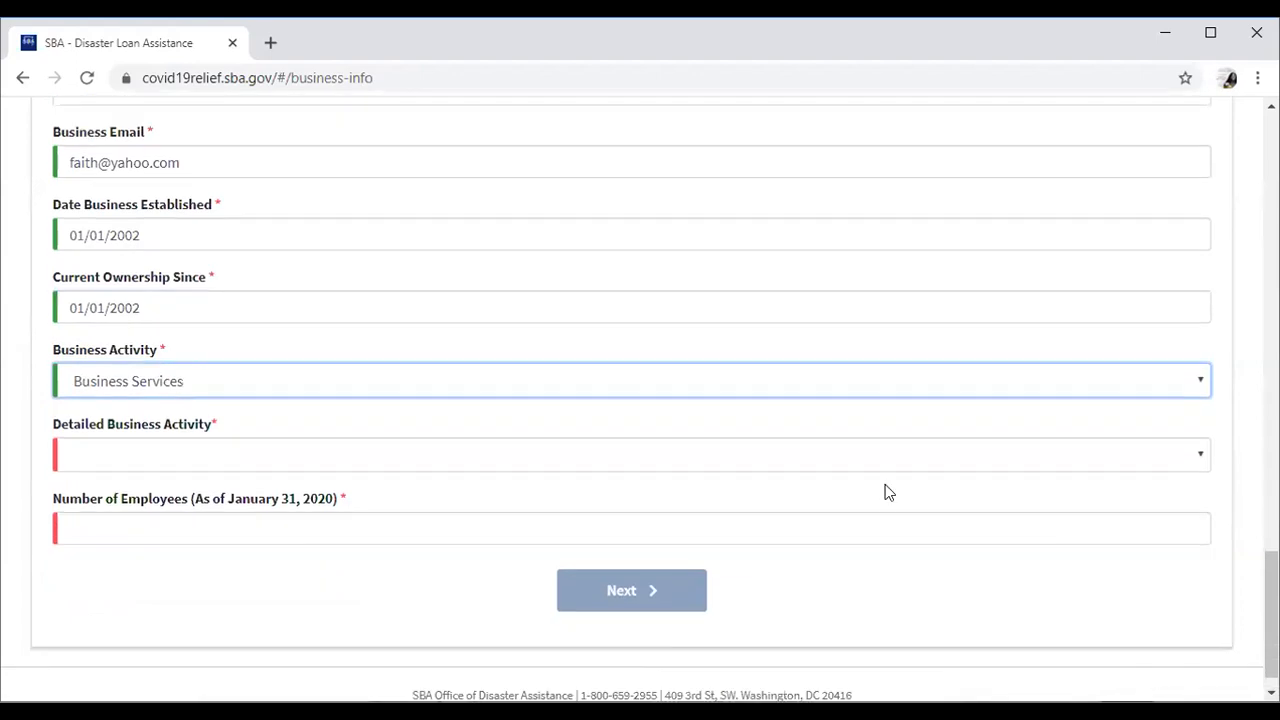
Set the Detailed Business Activity to Staffing/Temp Agencies.
{"action": "left_click", "coordinate": [394, 456]}
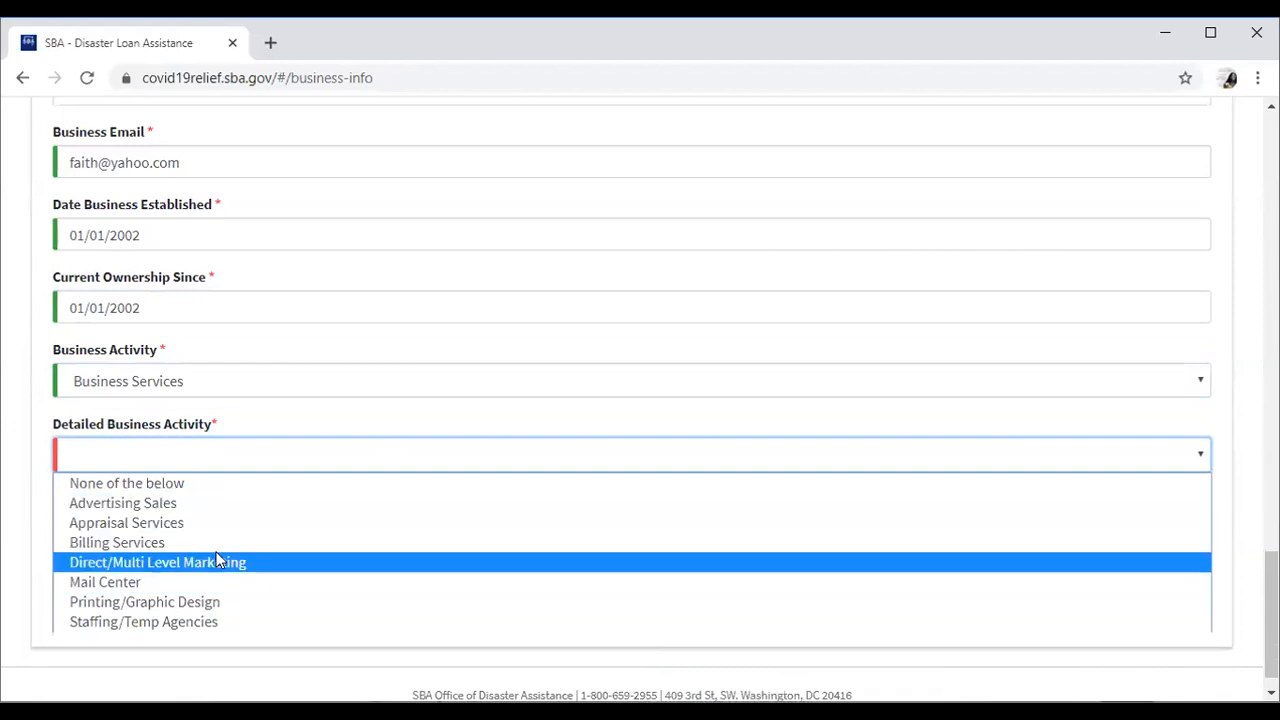
{"action": "left_click", "coordinate": [210, 622]}
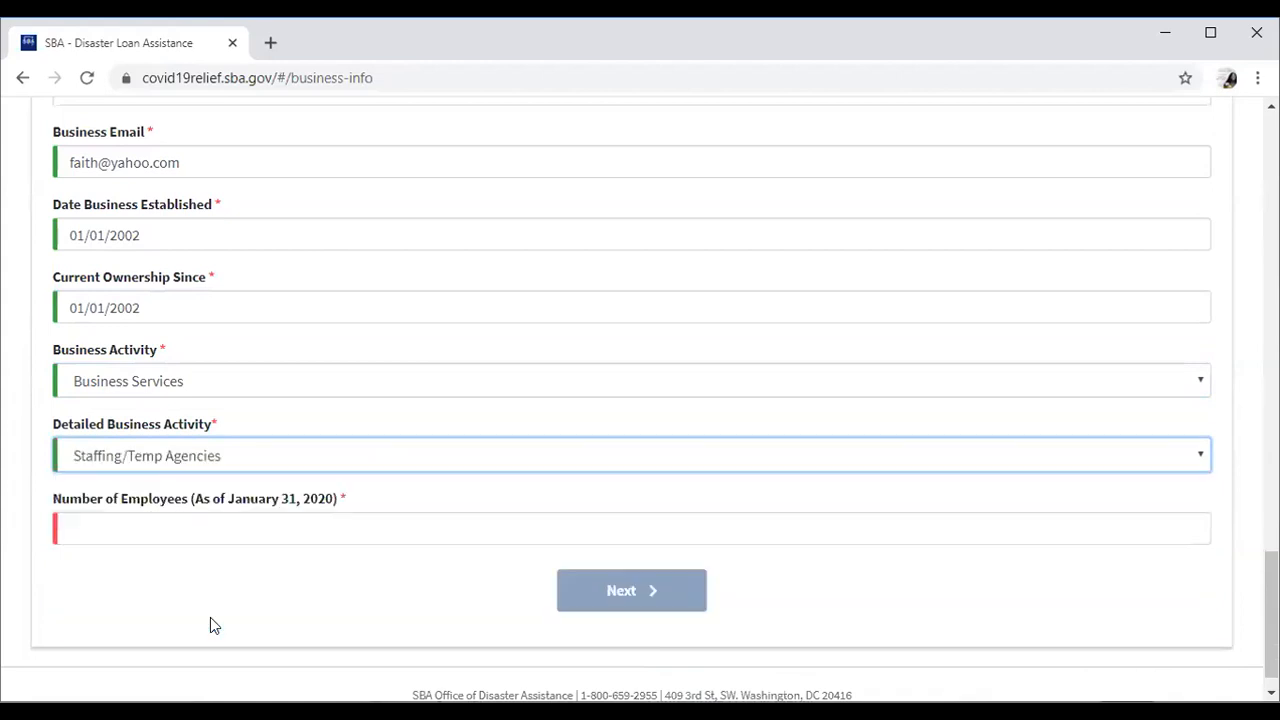
{"action": "left_click", "coordinate": [197, 390]}
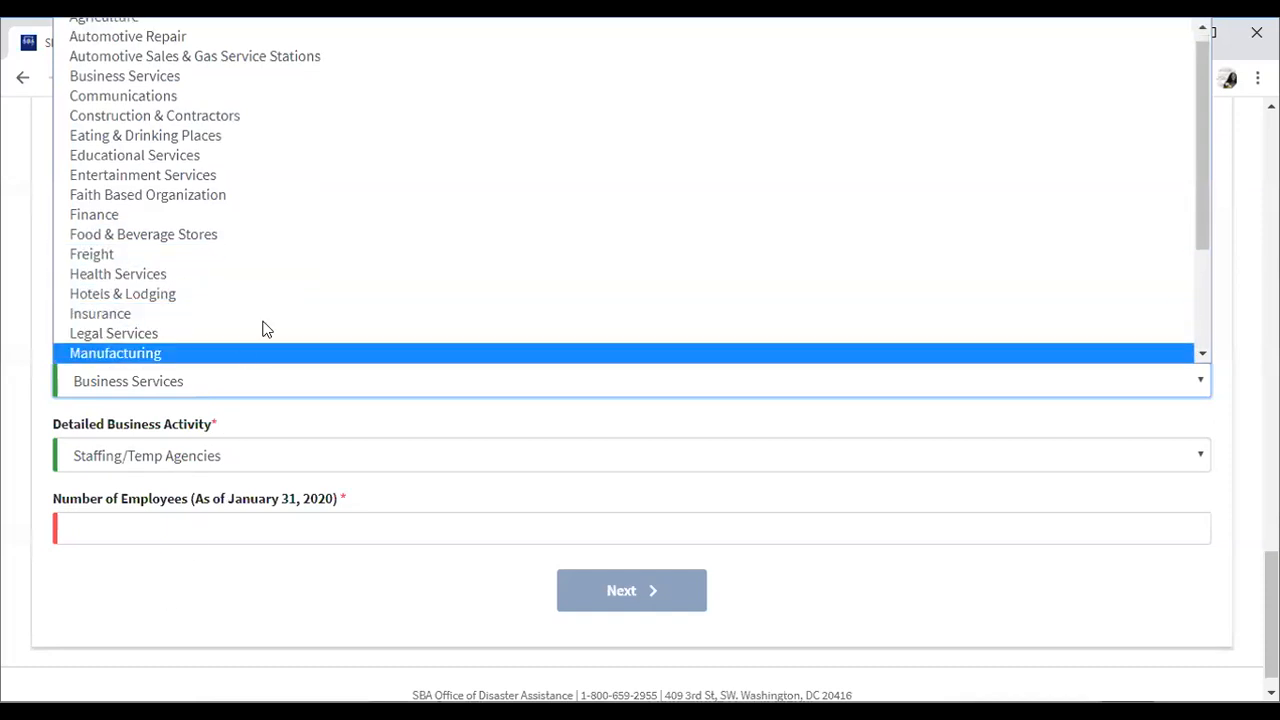
{"action": "left_click", "coordinate": [349, 469]}
{"action": "left_click", "coordinate": [349, 469]}
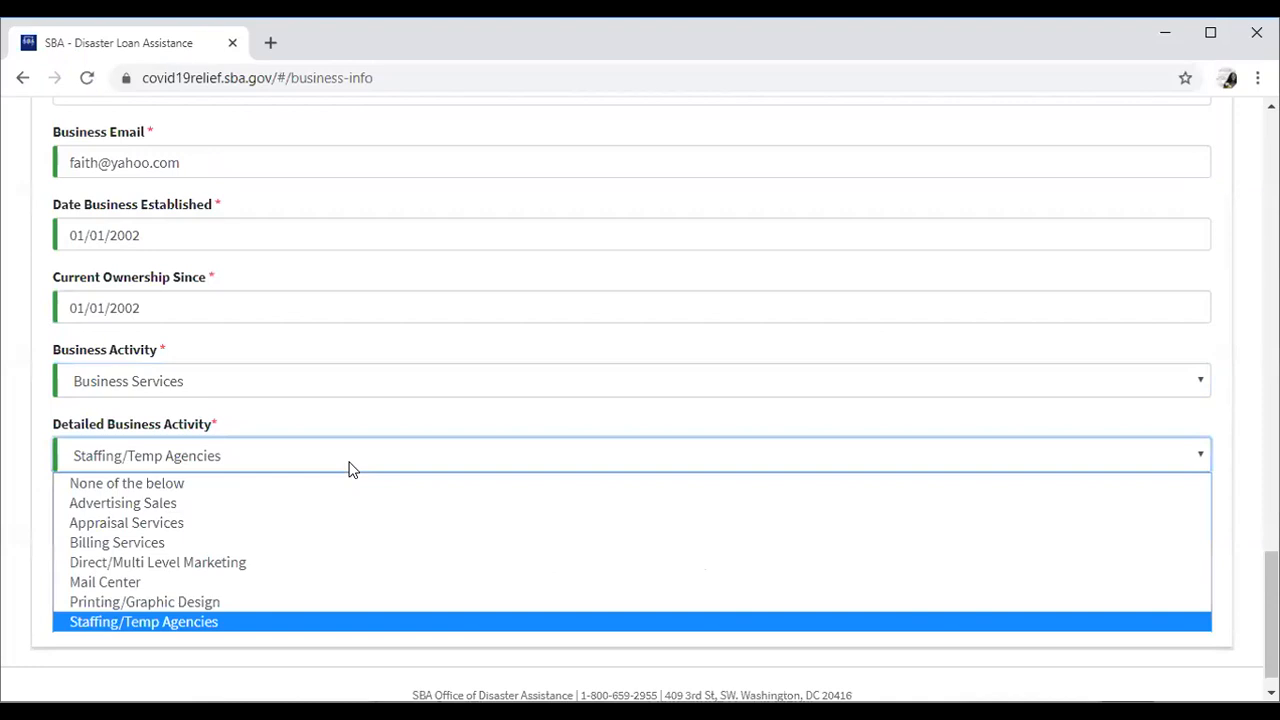
{"action": "left_click", "coordinate": [349, 469]}
Enter 1 as the number of employees and continue to Business Owners Information.
{"action": "left_click", "coordinate": [326, 525]}
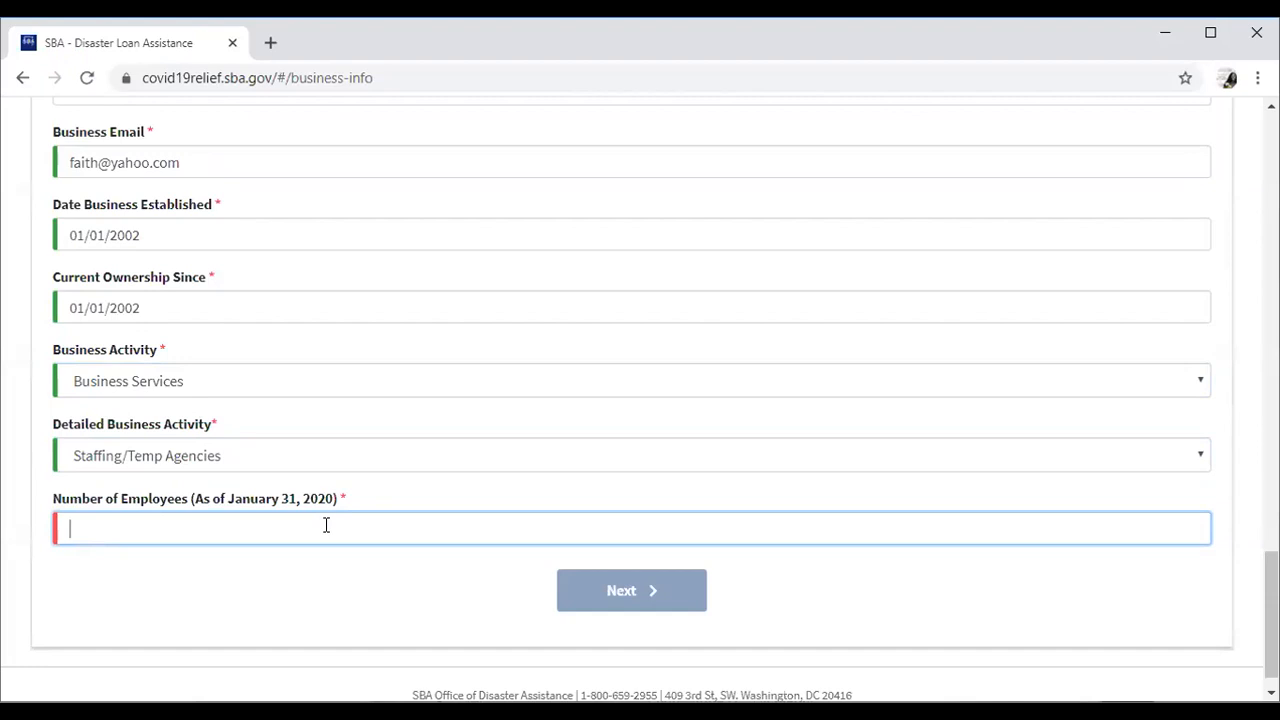
{"action": "type", "text": "1"}
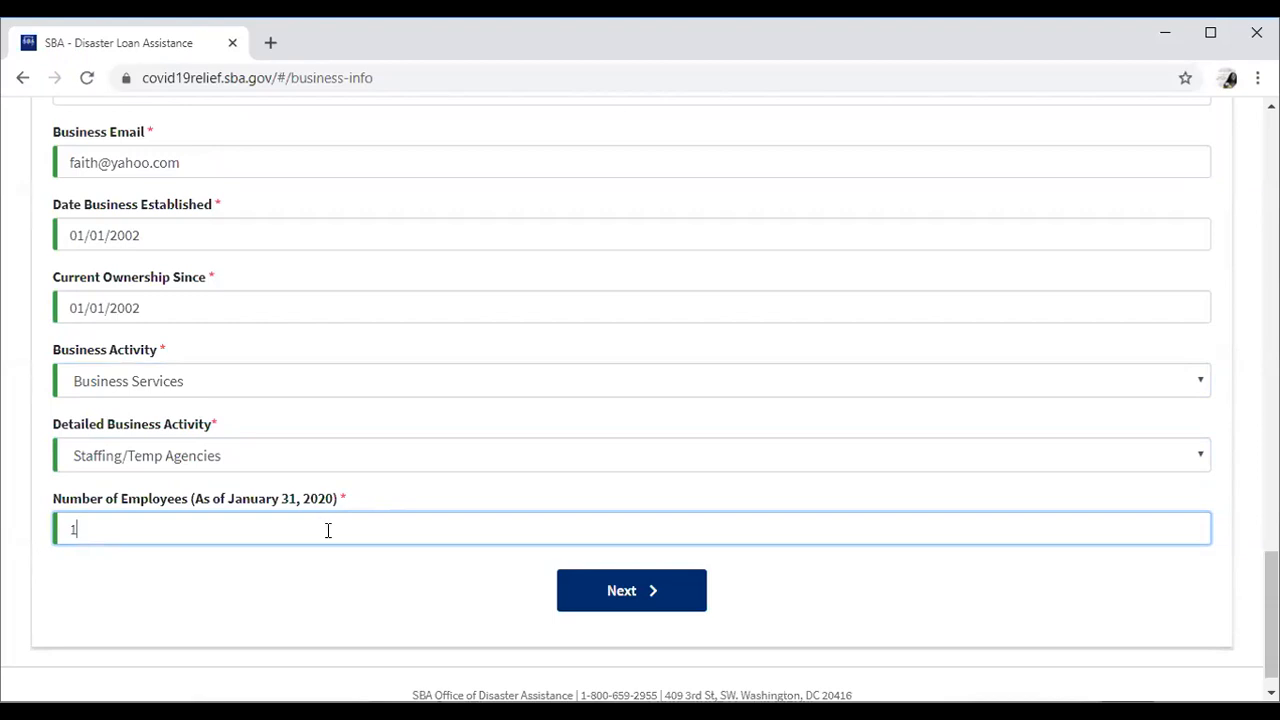
{"action": "left_click", "coordinate": [617, 592]}
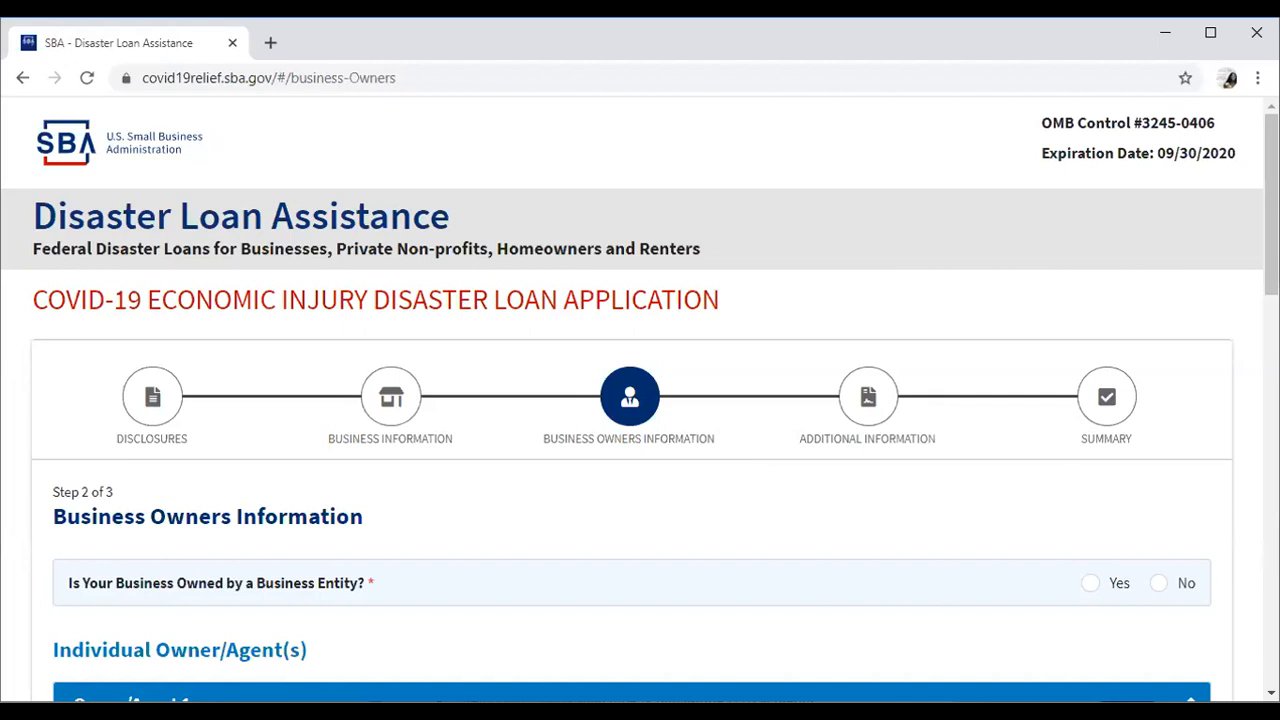
Answer No to 'Owned by a Business Entity?' and go to Owner/Agent 1's first name.
{"action": "left_click", "coordinate": [1159, 586]}
{"action": "scroll", "coordinate": [640, 400], "scroll_direction": "down", "scroll_amount": 4}
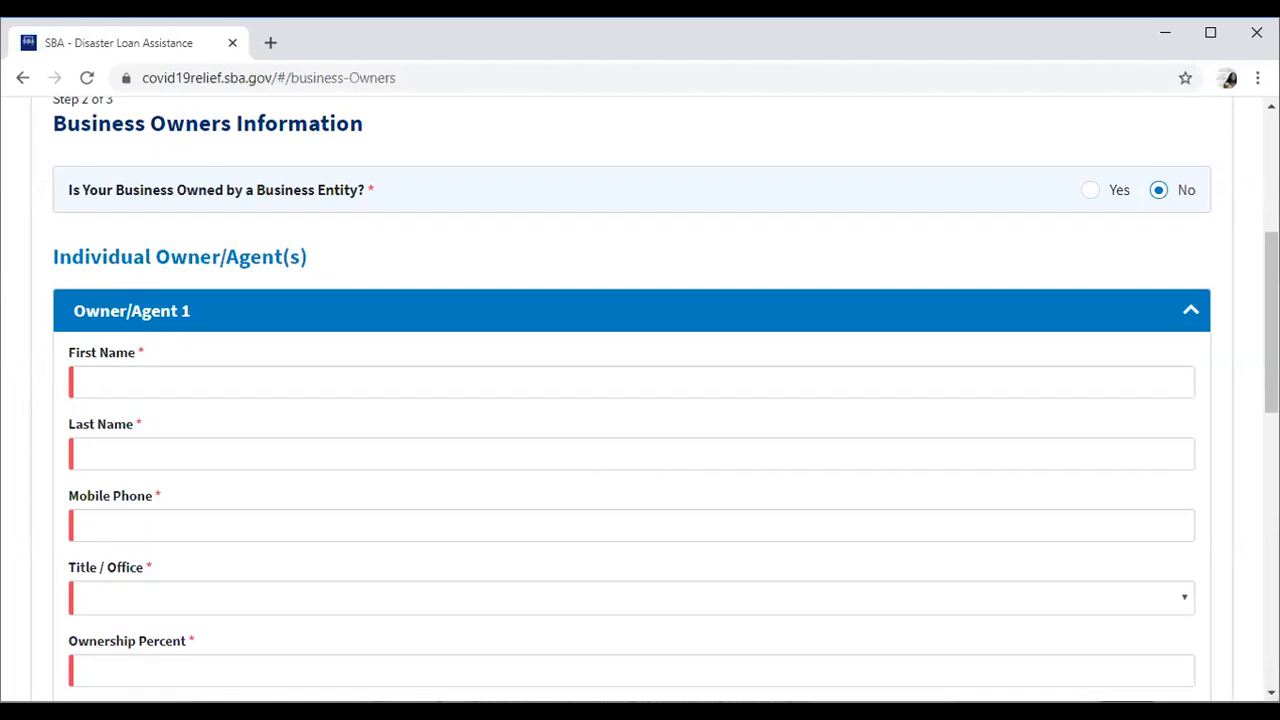
{"action": "scroll", "coordinate": [1271, 692], "scroll_direction": "down", "scroll_amount": 1}
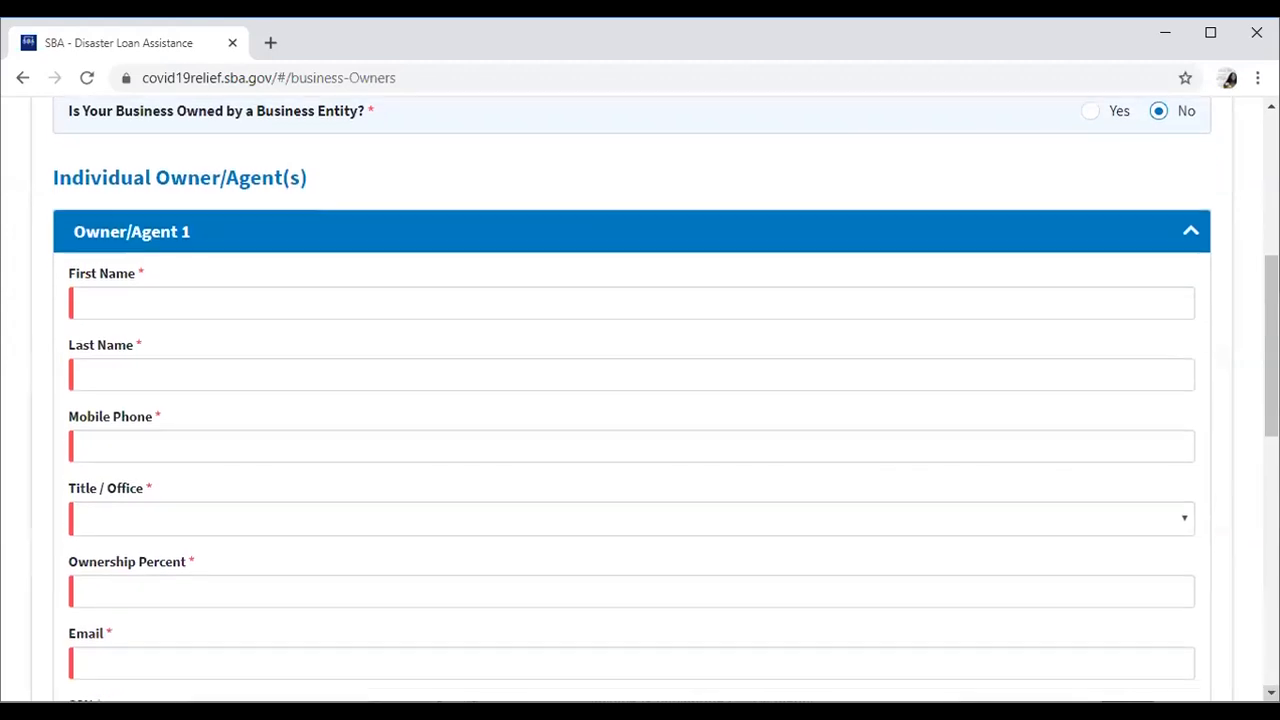
{"action": "left_click", "coordinate": [279, 305]}
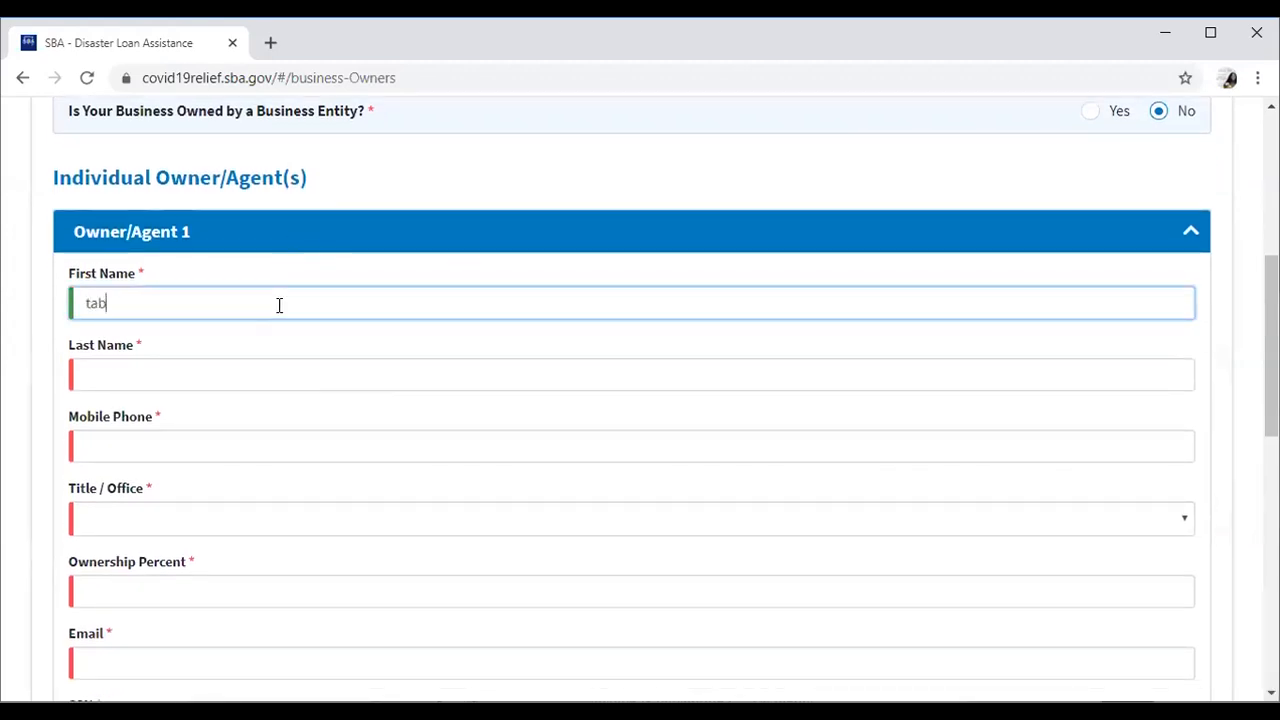
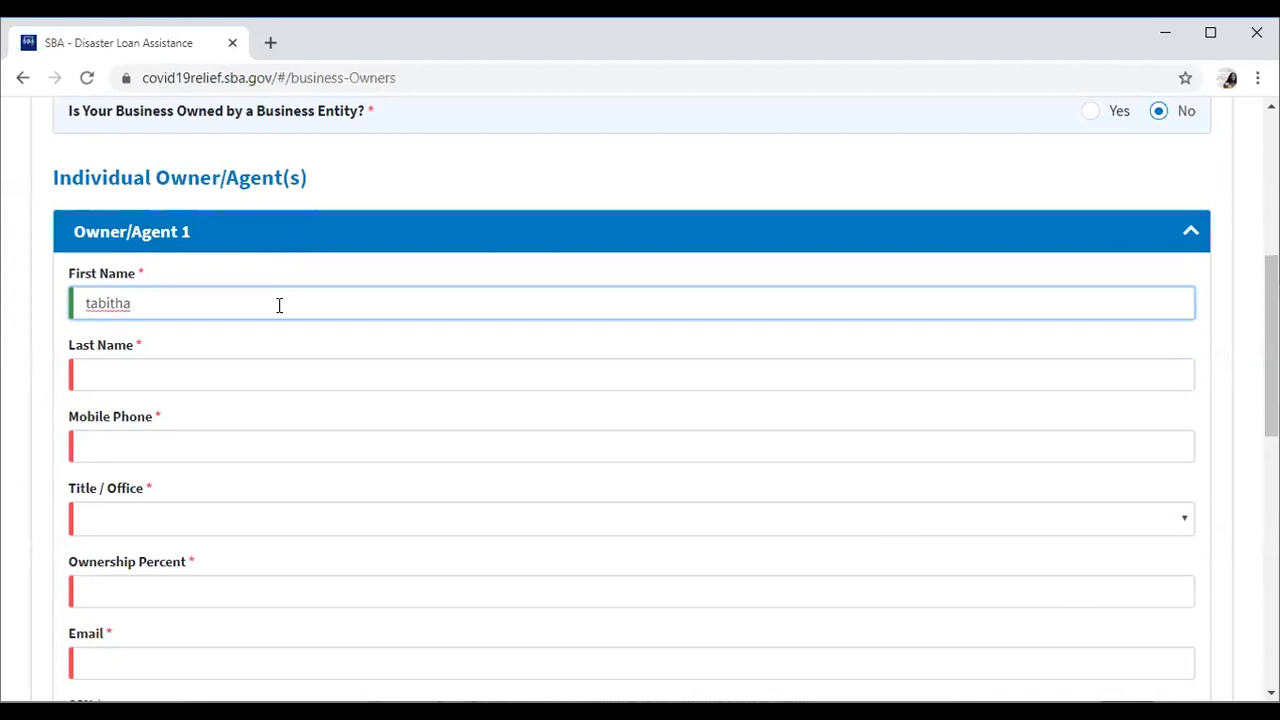
Enter the owner's first and last name and mobile phone, and set title to CEO.
{"action": "left_click", "coordinate": [131, 373]}
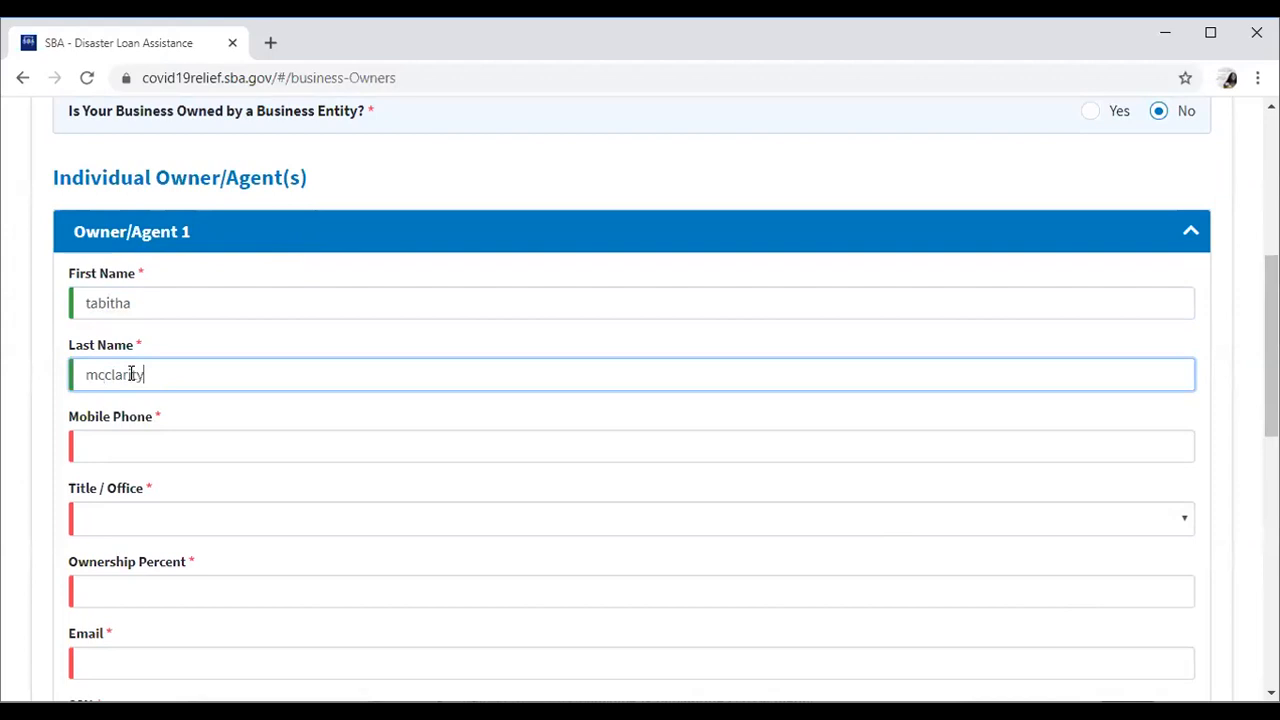
{"action": "left_click", "coordinate": [138, 443]}
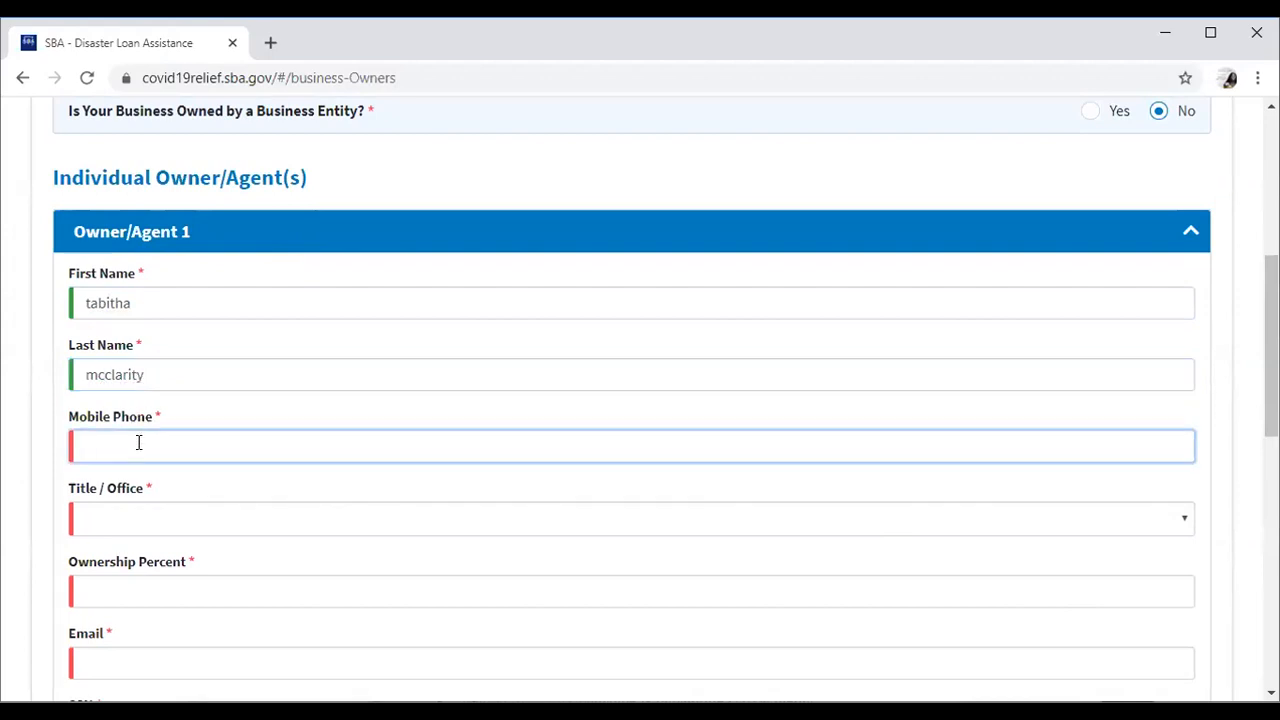
{"action": "left_click", "coordinate": [156, 524]}
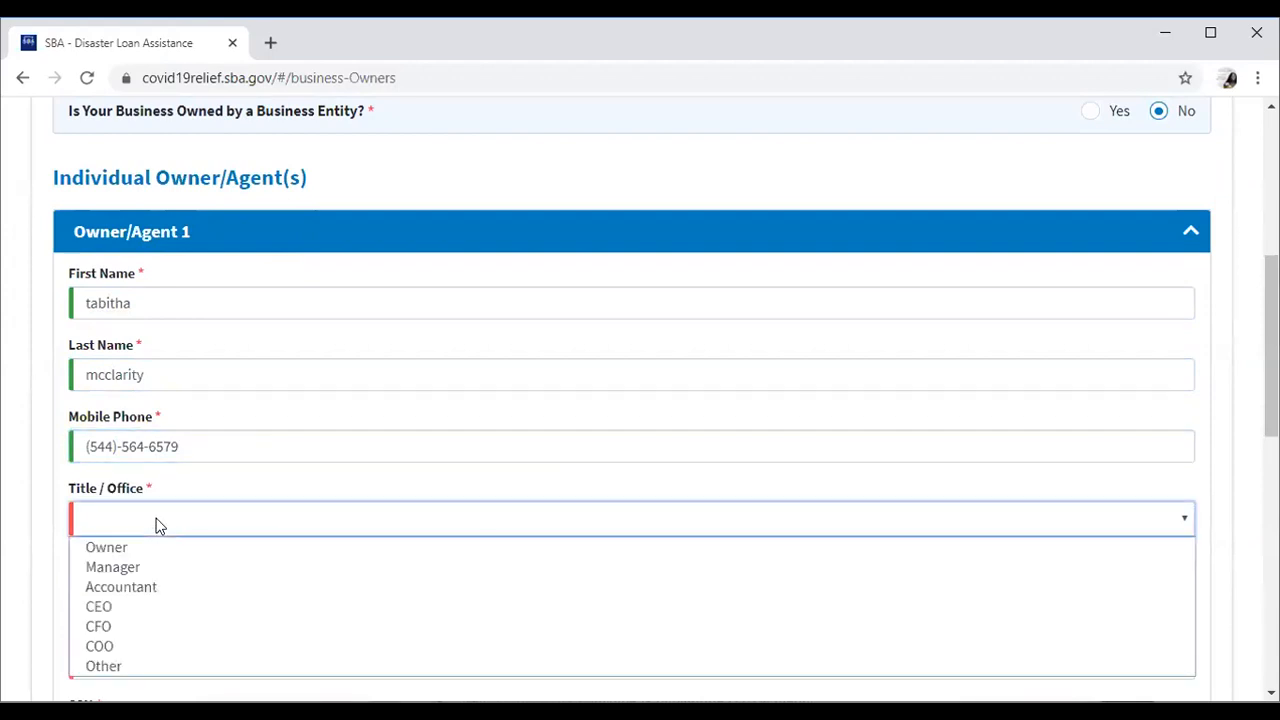
{"action": "left_click", "coordinate": [139, 604]}
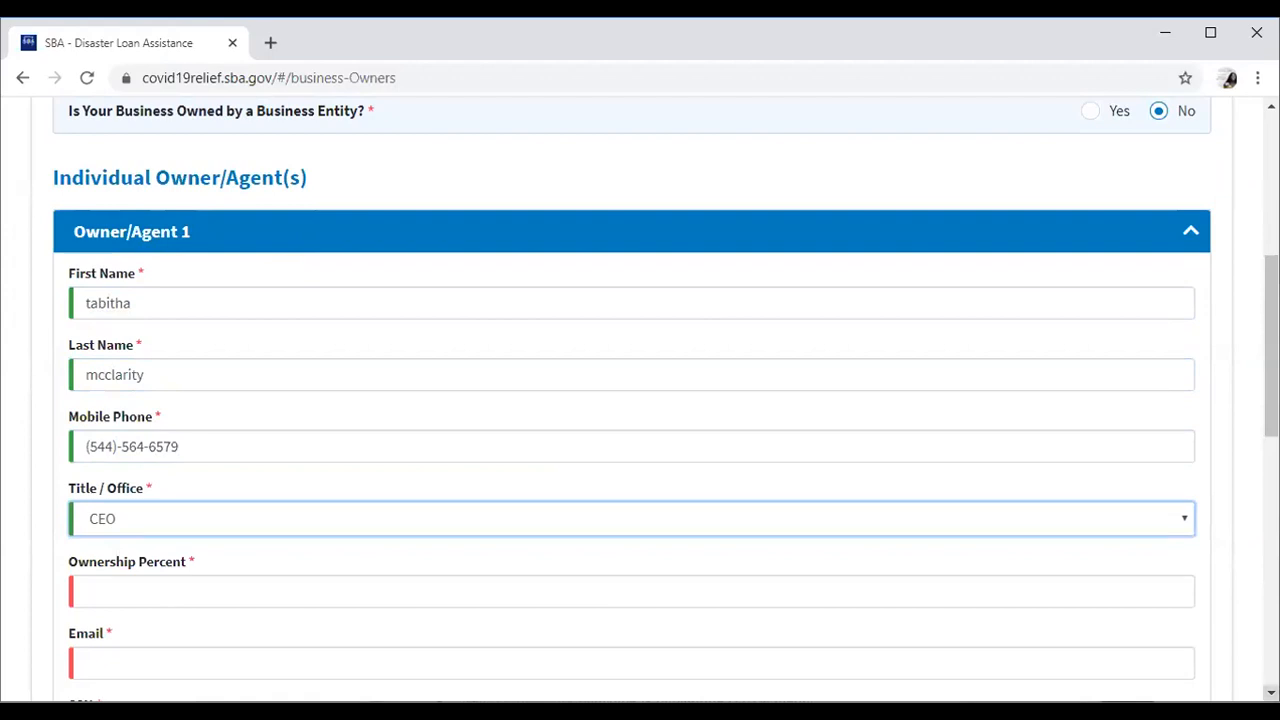
Enter 100 percent ownership plus the owner's e-mail, SSN and birth date.
{"action": "scroll", "coordinate": [640, 400], "scroll_direction": "down", "scroll_amount": 2}
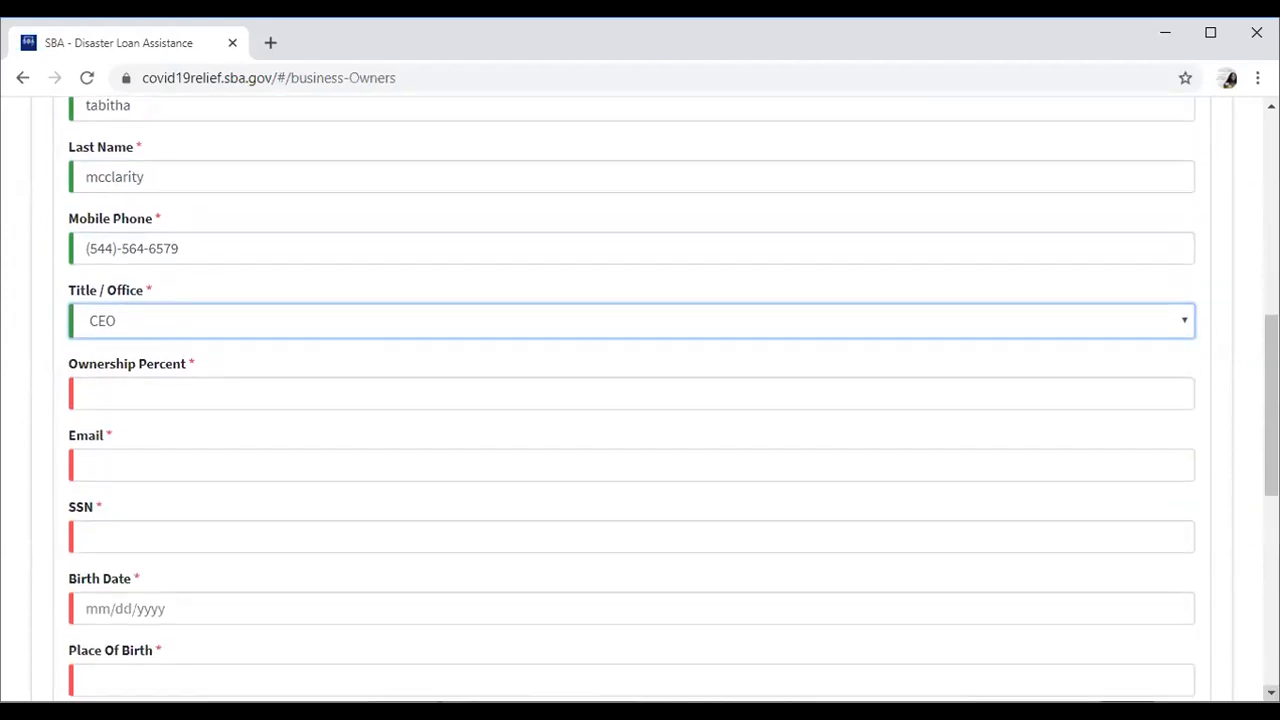
{"action": "left_click", "coordinate": [271, 401]}
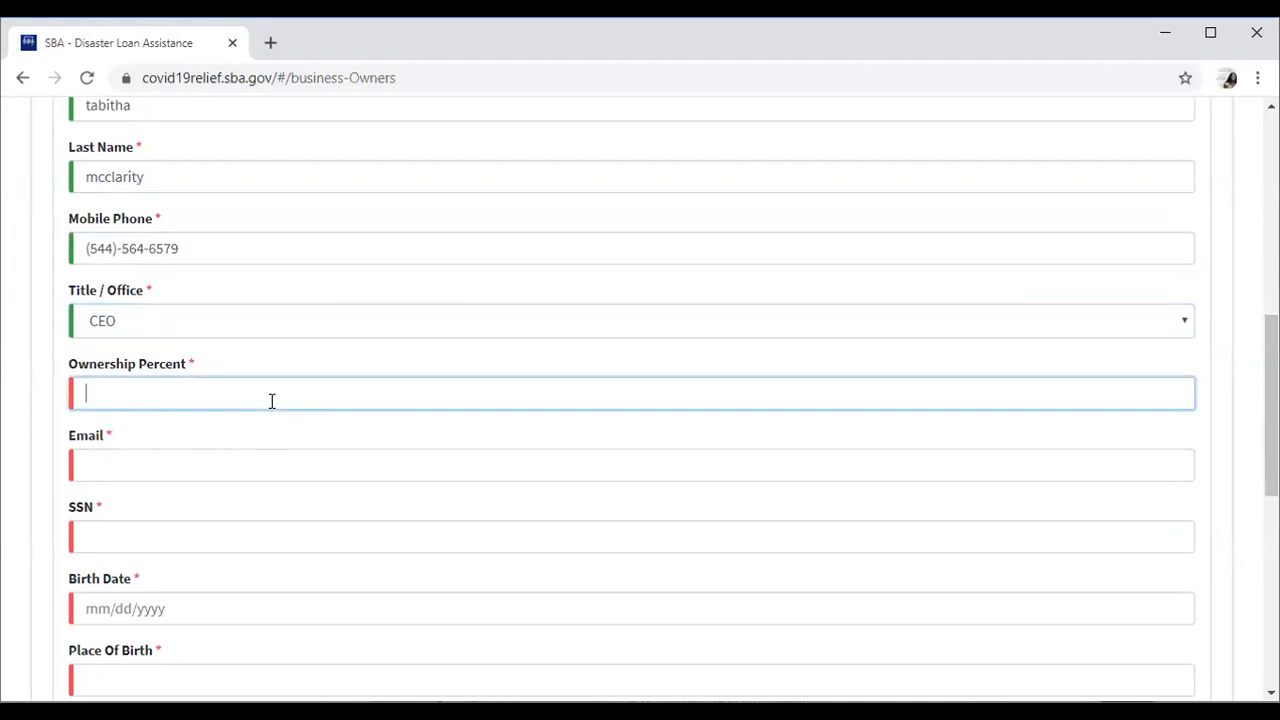
{"action": "type", "text": "100"}
{"action": "left_click", "coordinate": [172, 470]}
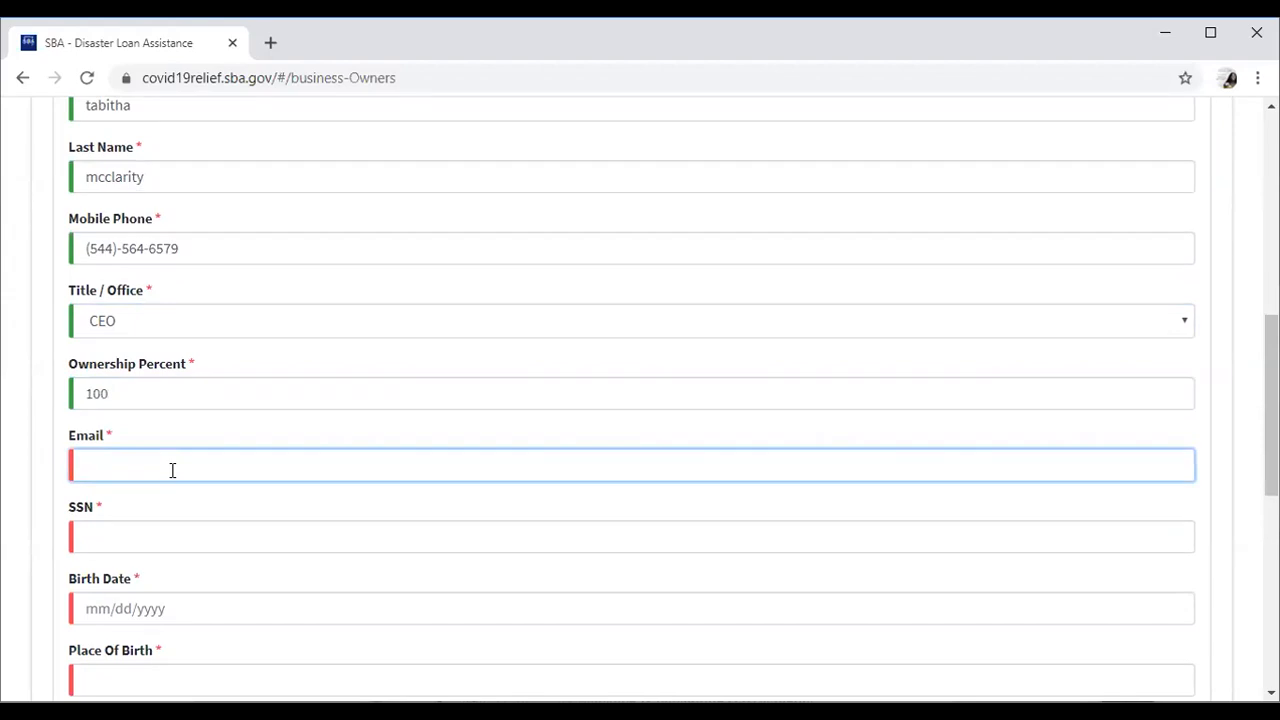
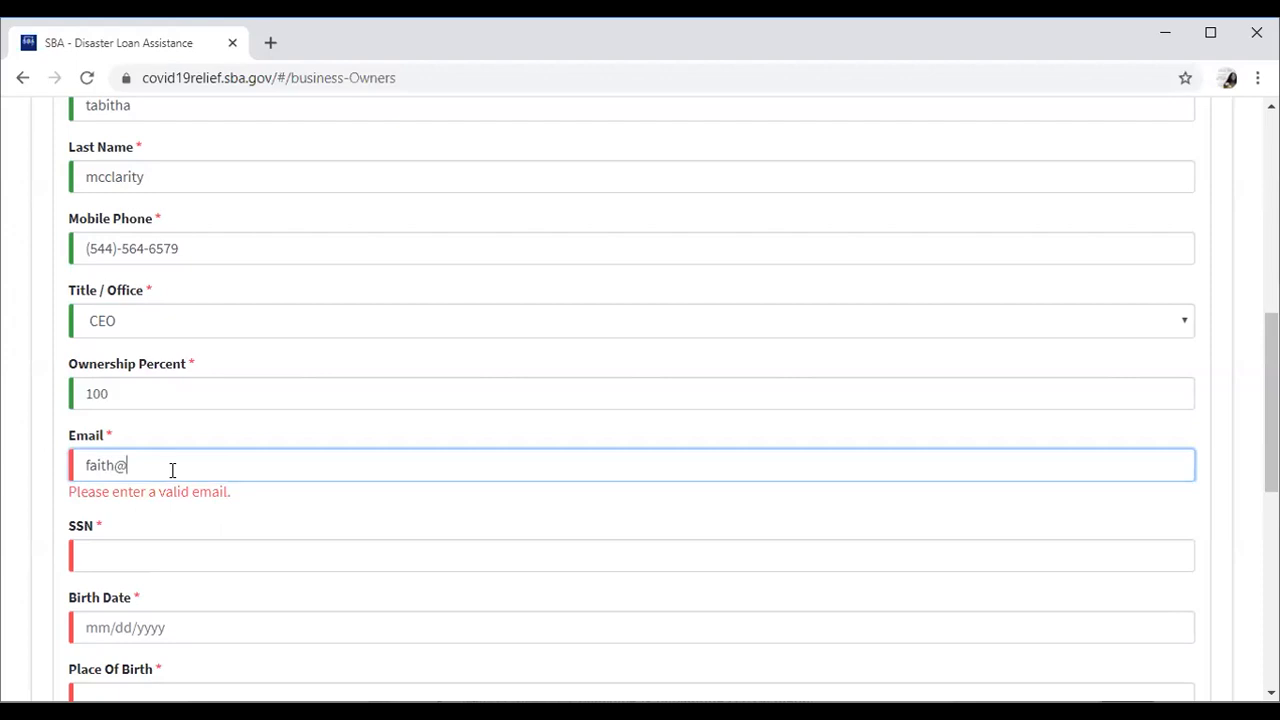
{"action": "left_click", "coordinate": [189, 543]}
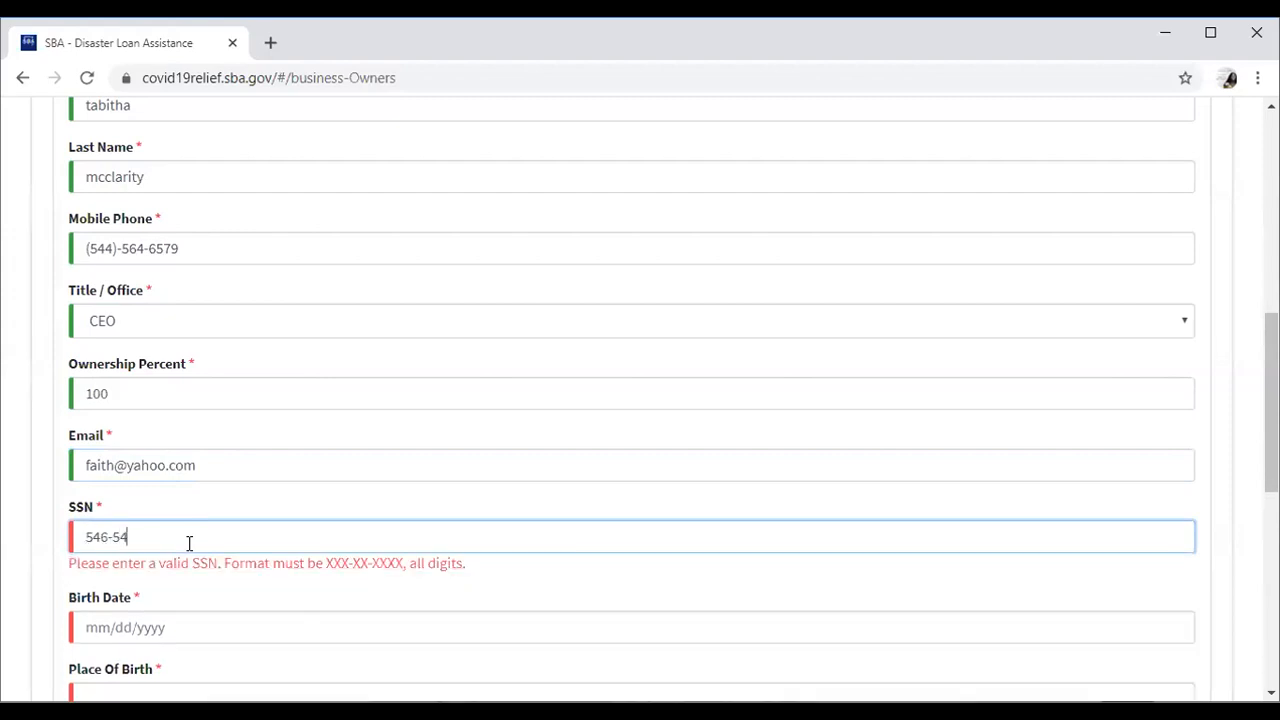
{"action": "left_click", "coordinate": [203, 611]}
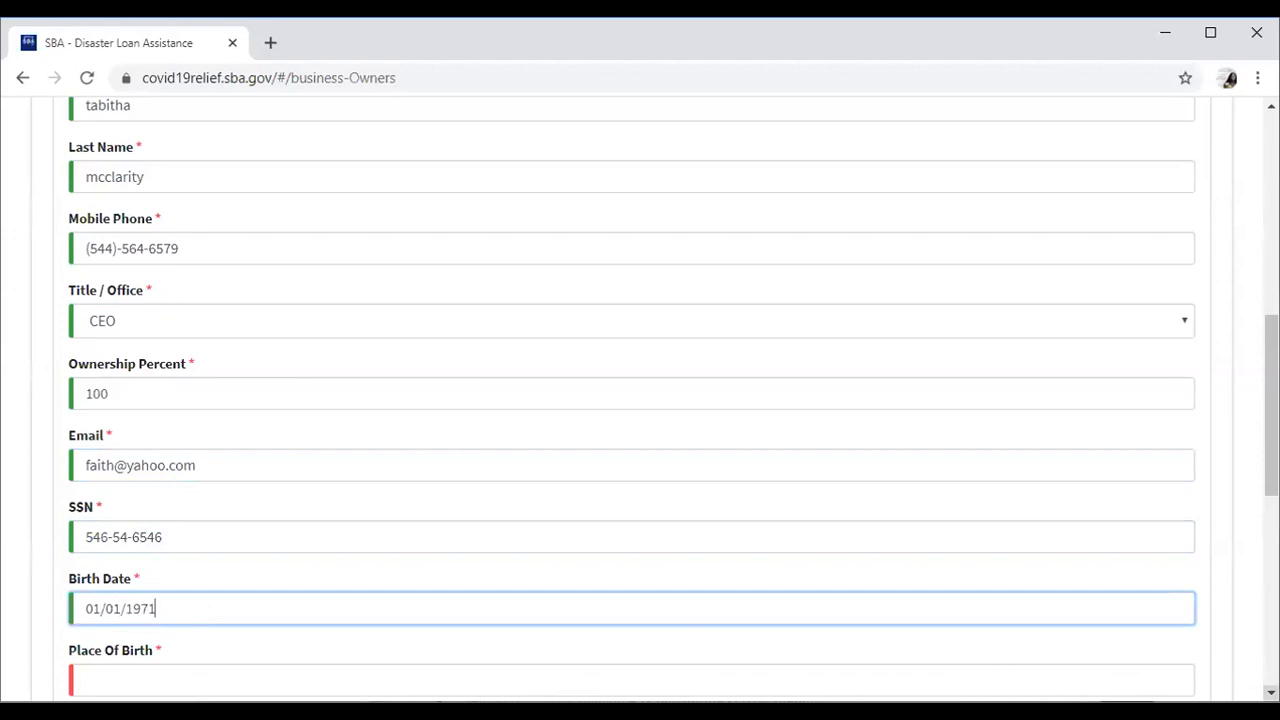
{"action": "scroll", "coordinate": [390, 269], "scroll_direction": "down", "scroll_amount": 4}
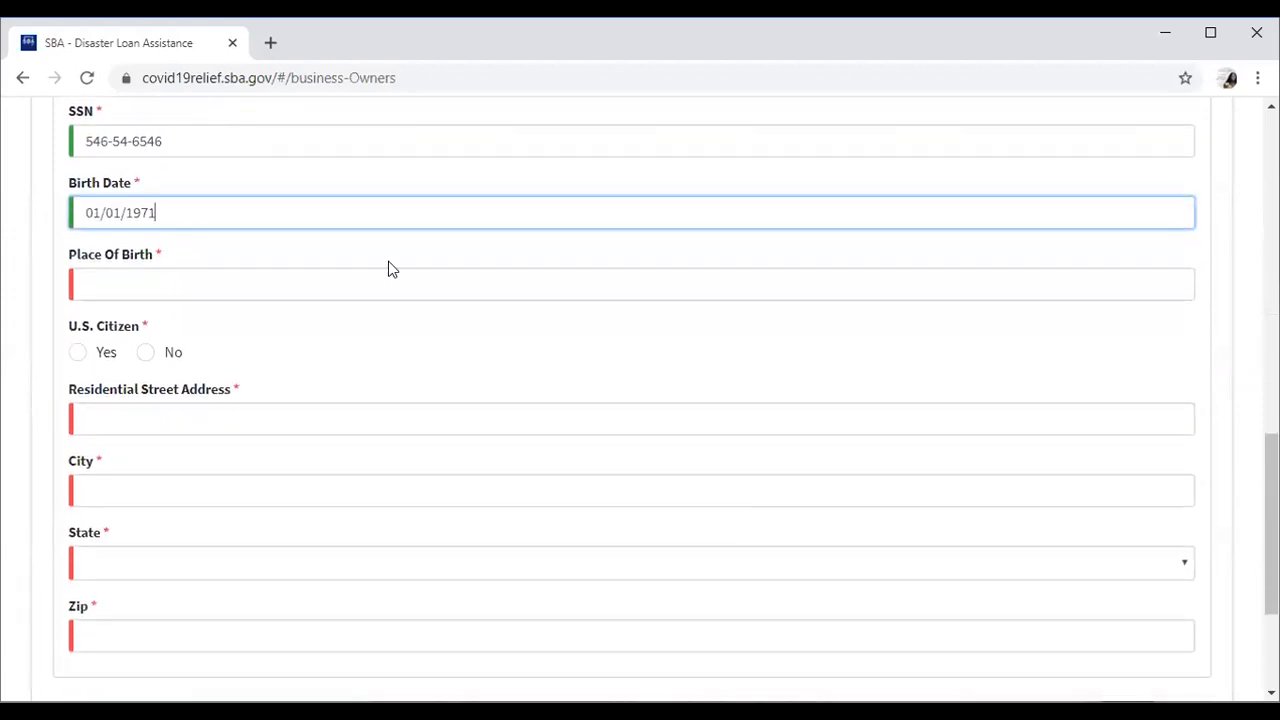
Enter the owner's place of birth and mark them as a U.S. citizen.
{"action": "left_click", "coordinate": [384, 283]}
{"action": "type", "text": "polk"}
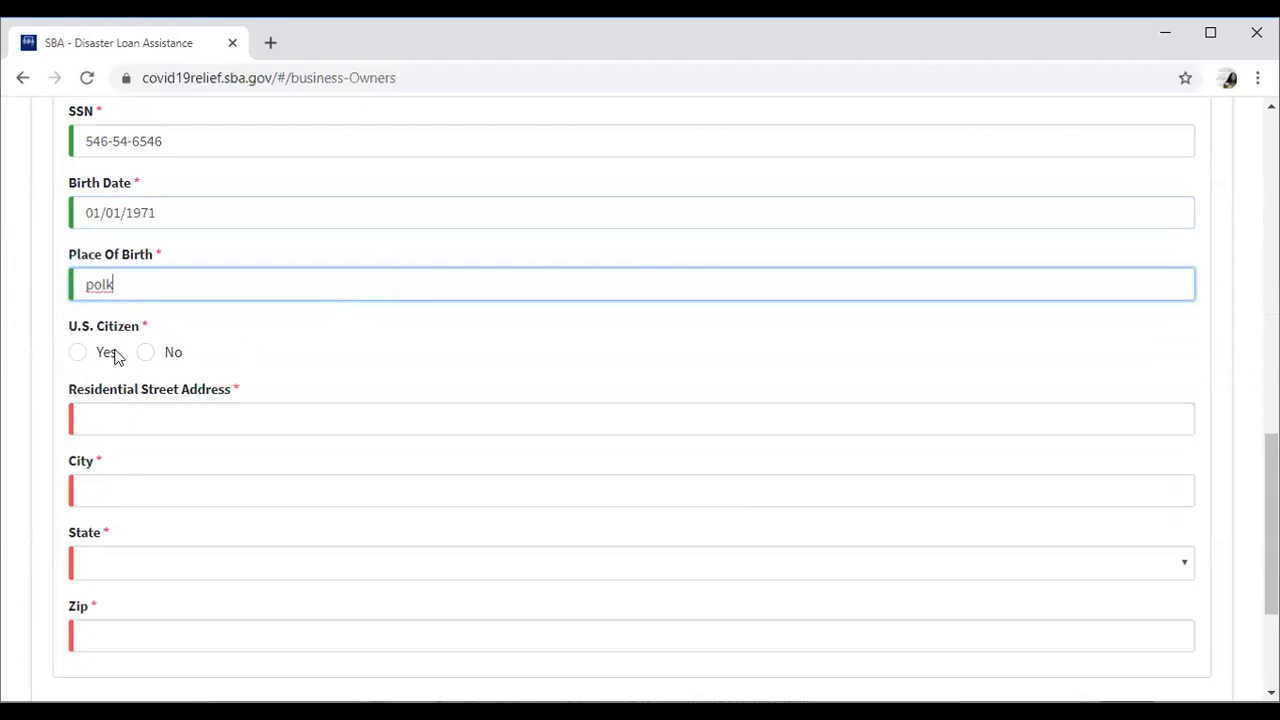
{"action": "left_click", "coordinate": [80, 354]}
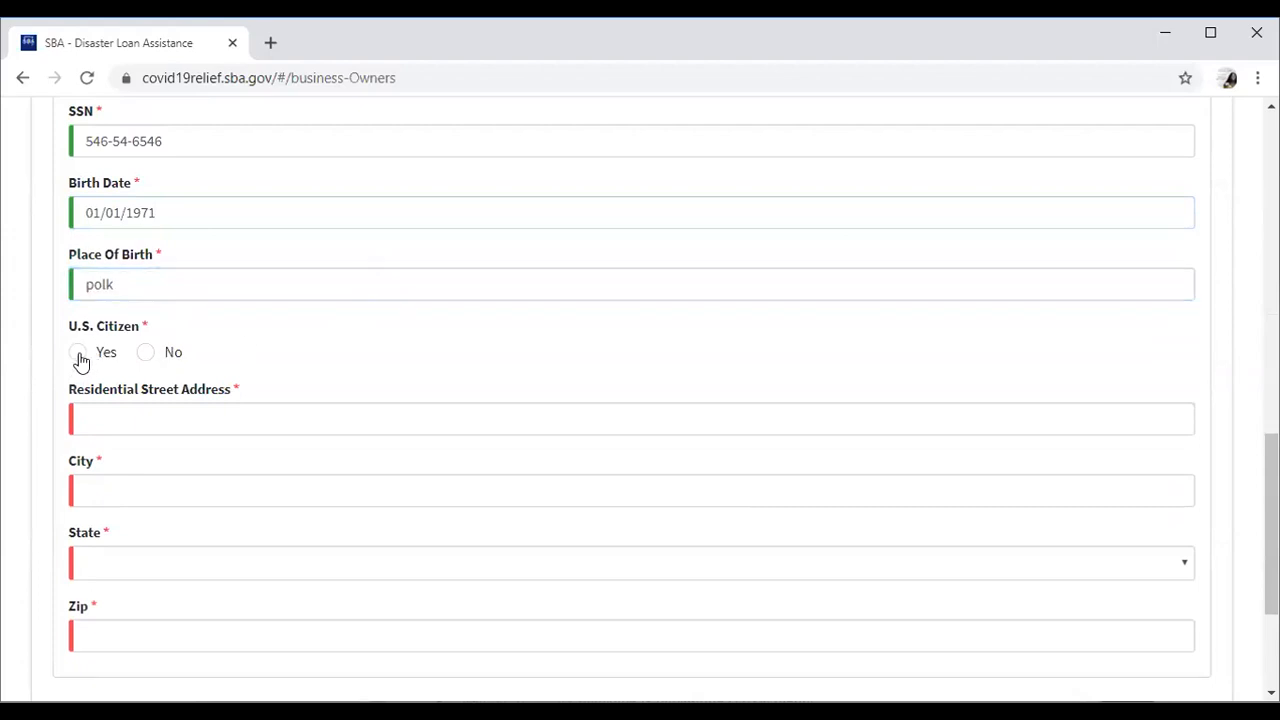
{"action": "left_click", "coordinate": [133, 422]}
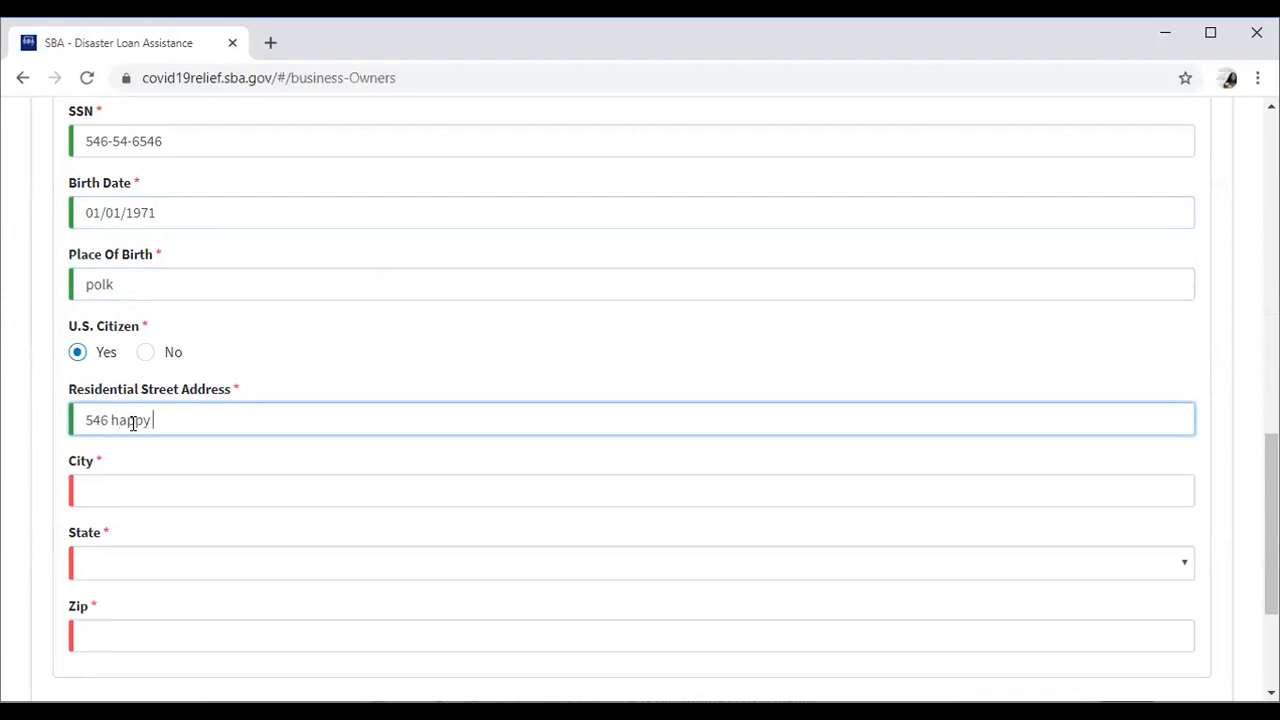
Fill the owner's residential street address, city Rome, state Georgia and zip code.
{"action": "left_click", "coordinate": [125, 502]}
{"action": "type", "text": "rome ga"}
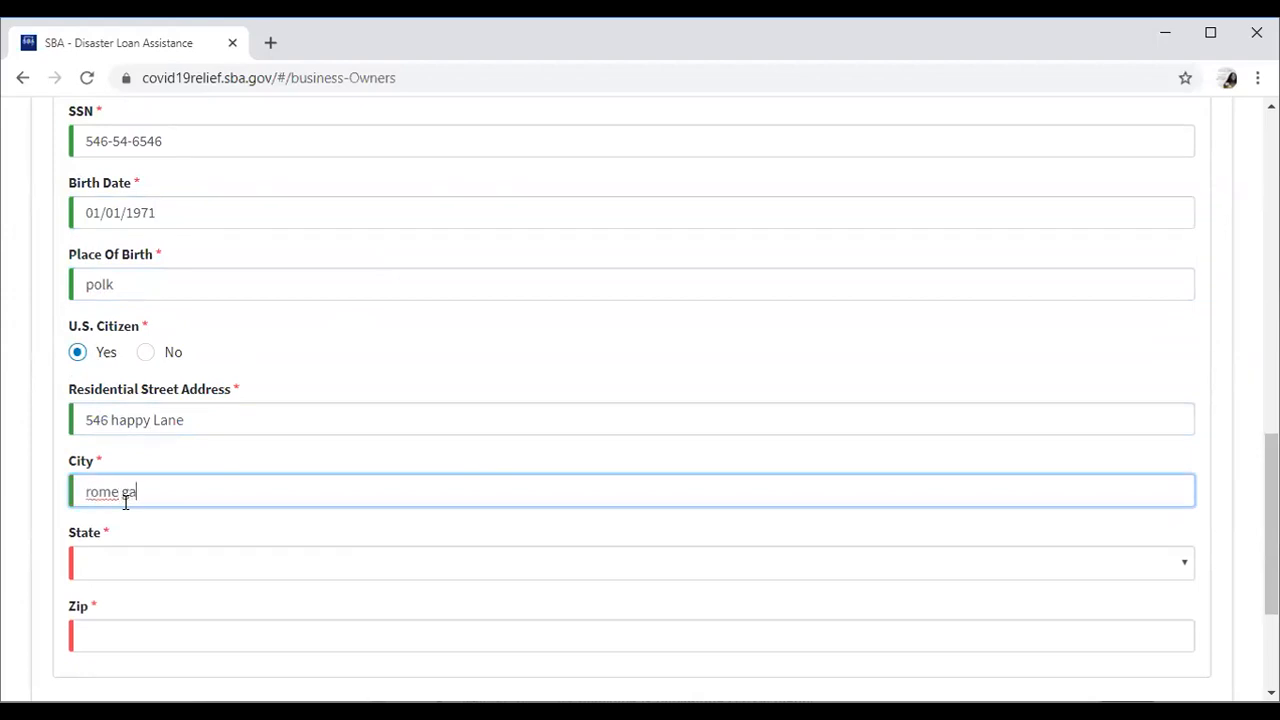
{"action": "key", "text": "BackSpace"}
{"action": "key", "text": "BackSpace"}
{"action": "left_click", "coordinate": [143, 580]}
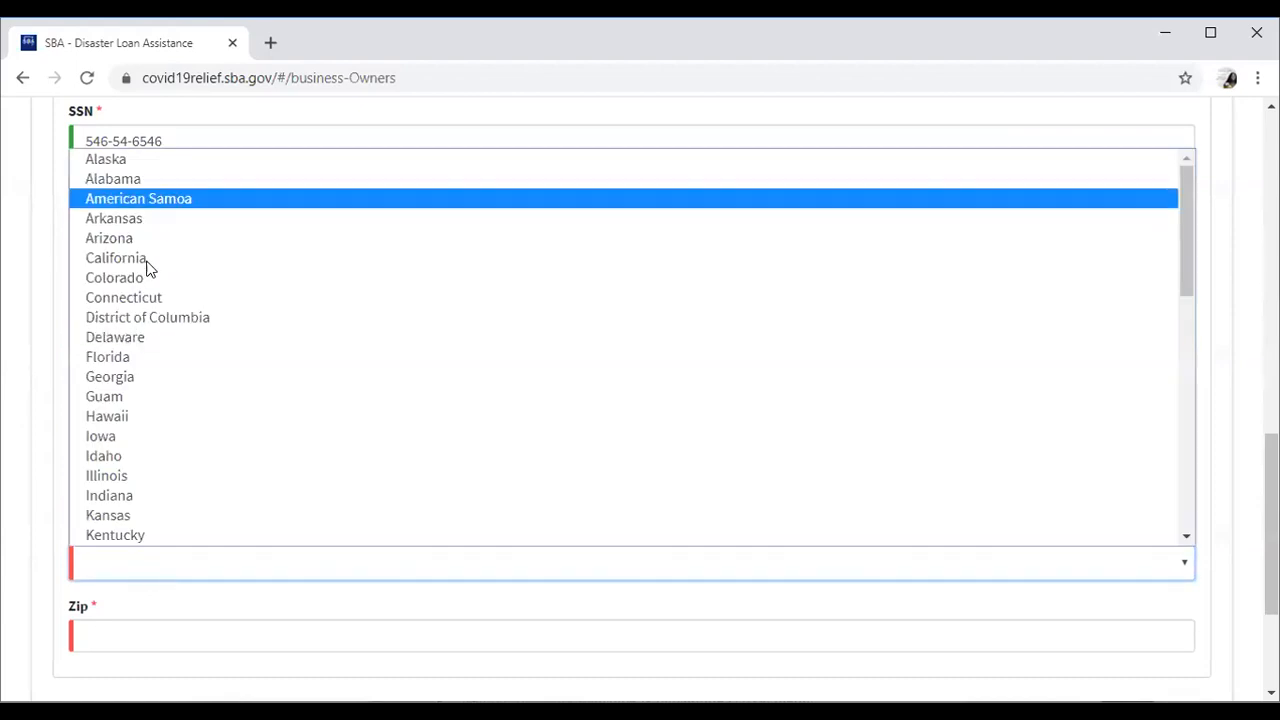
{"action": "left_click", "coordinate": [163, 381]}
{"action": "left_click", "coordinate": [189, 620]}
{"action": "type", "text": "30161"}
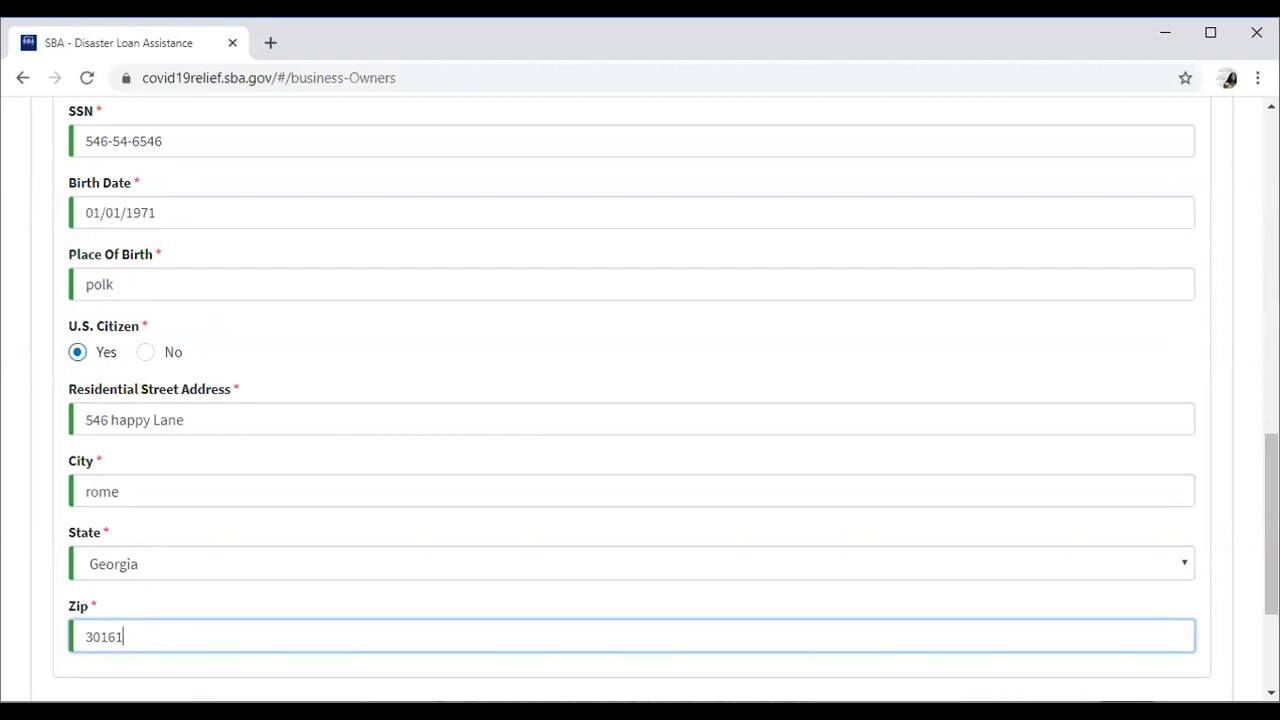
{"action": "scroll", "coordinate": [640, 400], "scroll_direction": "down", "scroll_amount": 3}
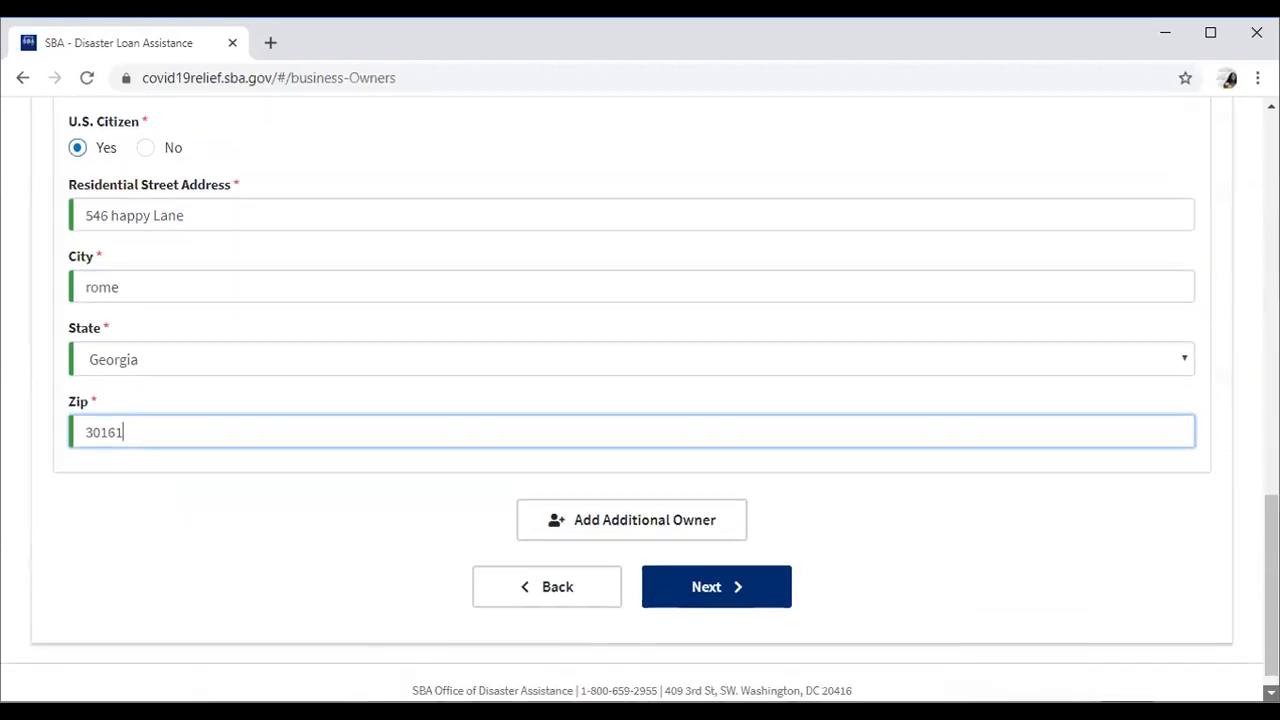
{"action": "scroll", "coordinate": [920, 517], "scroll_direction": "down", "scroll_amount": 1}
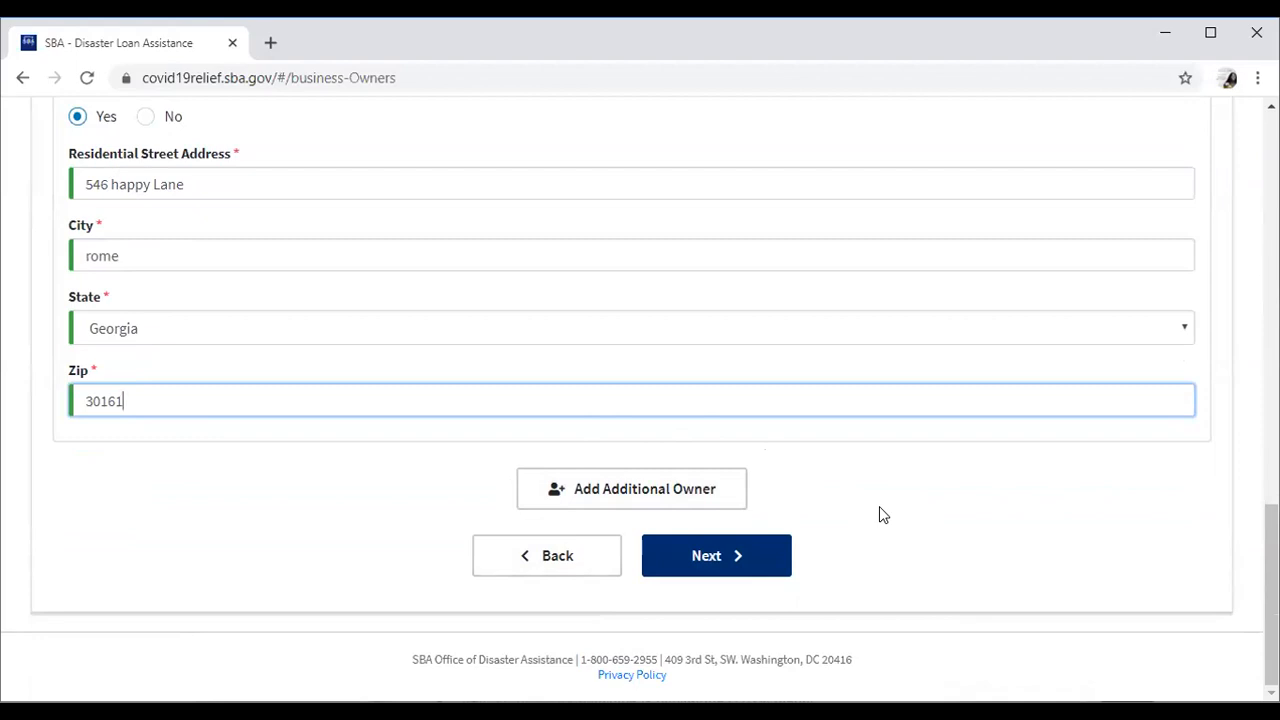
{"action": "left_click", "coordinate": [738, 560]}
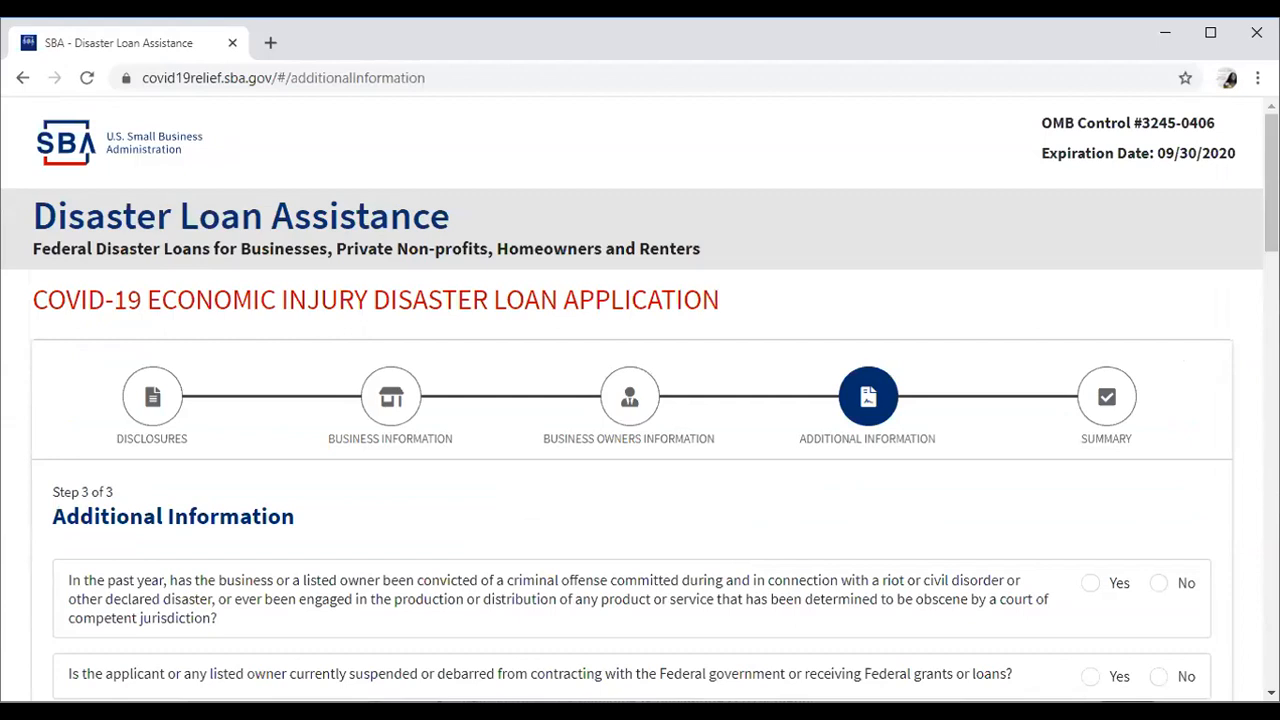
{"action": "scroll", "coordinate": [640, 400], "scroll_direction": "down", "scroll_amount": 4}
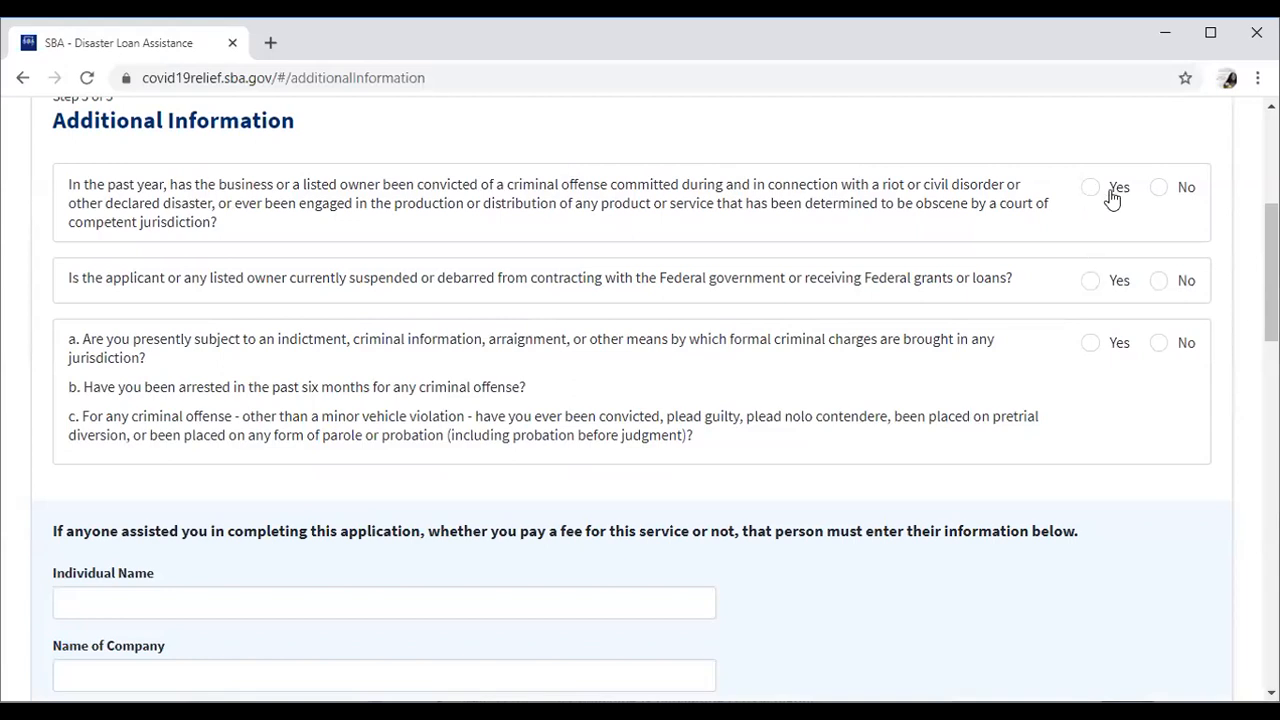
{"action": "left_click", "coordinate": [1159, 190]}
{"action": "left_click", "coordinate": [1160, 283]}
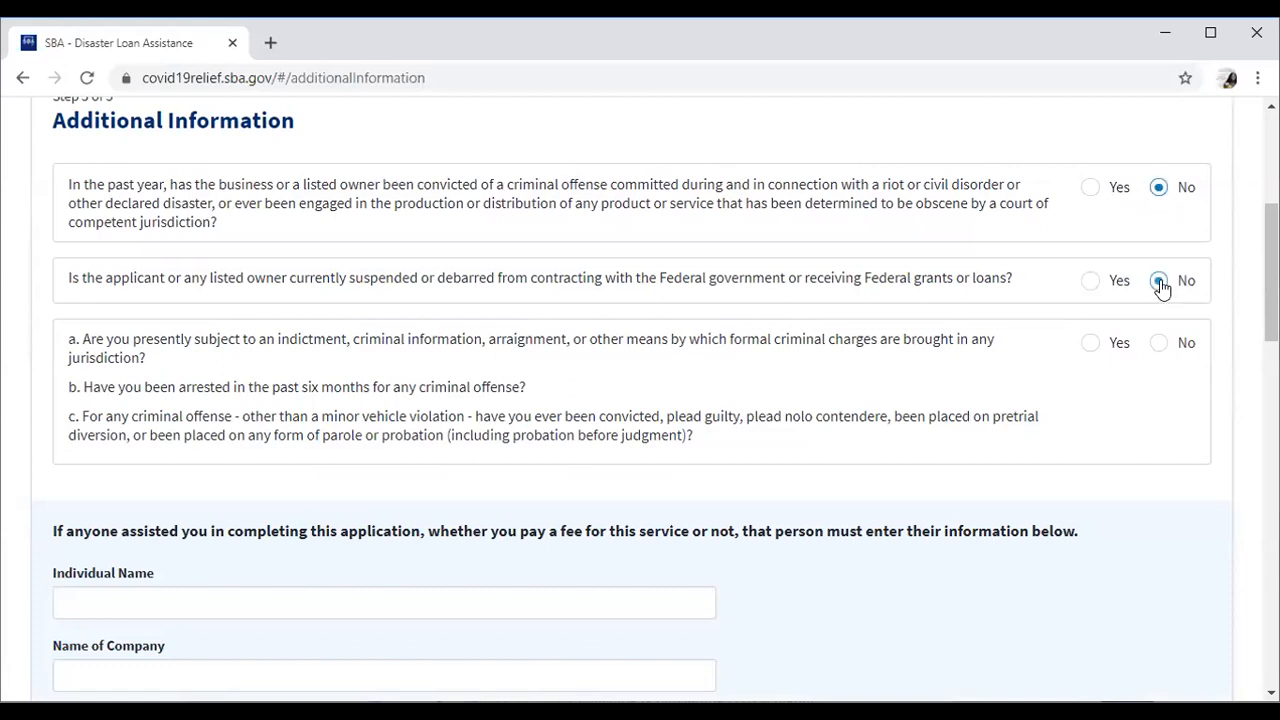
{"action": "left_click", "coordinate": [1160, 344]}
{"action": "scroll", "coordinate": [640, 400], "scroll_direction": "down", "scroll_amount": 3}
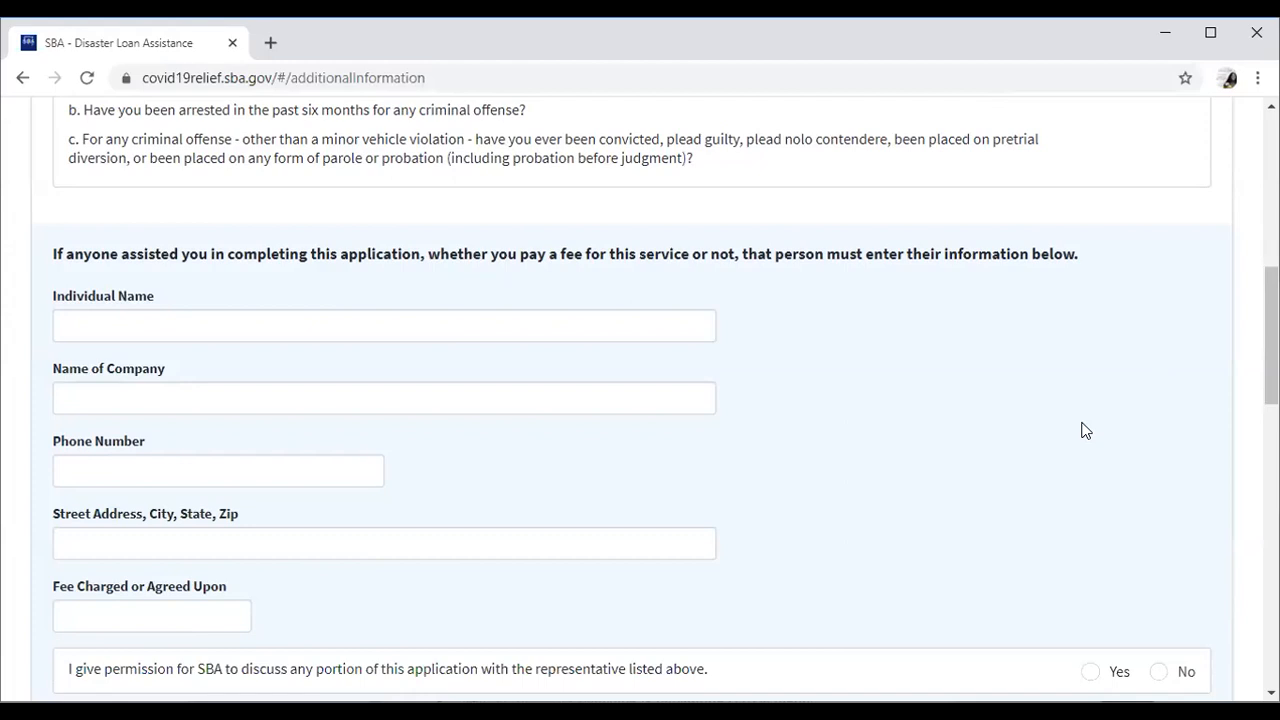
{"action": "left_click", "coordinate": [1271, 692]}
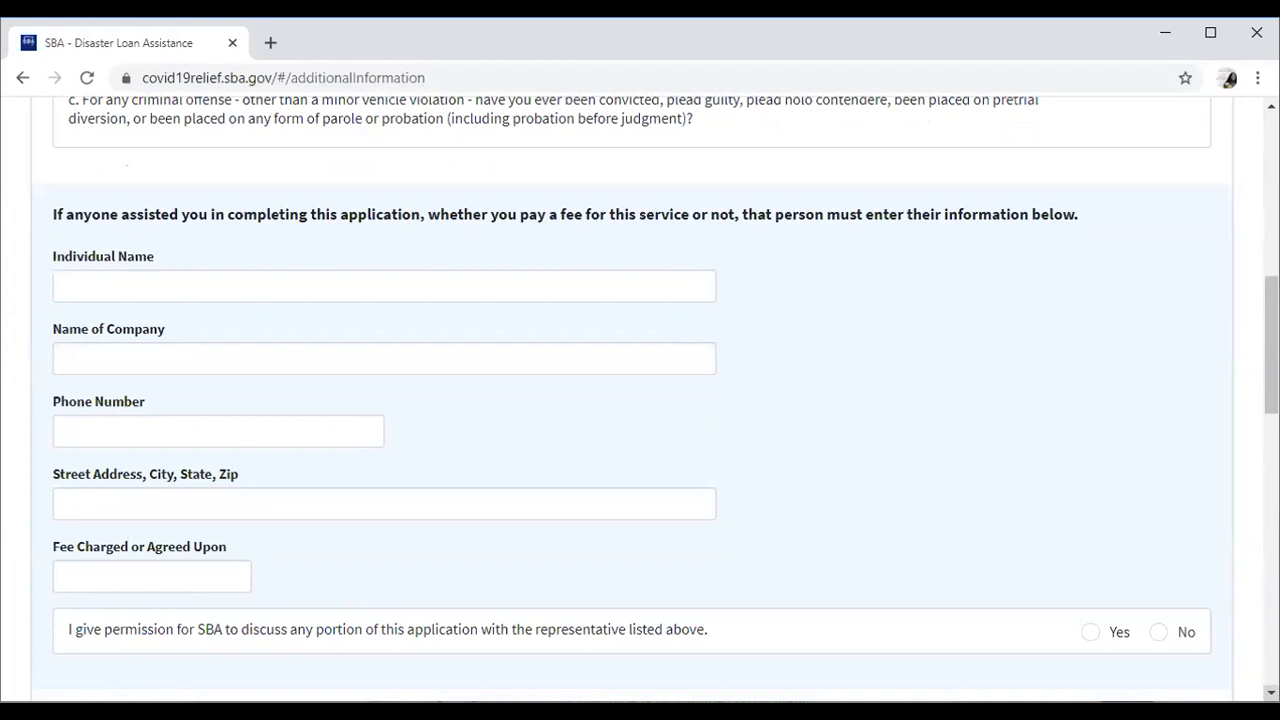
{"action": "key", "text": "Down"}
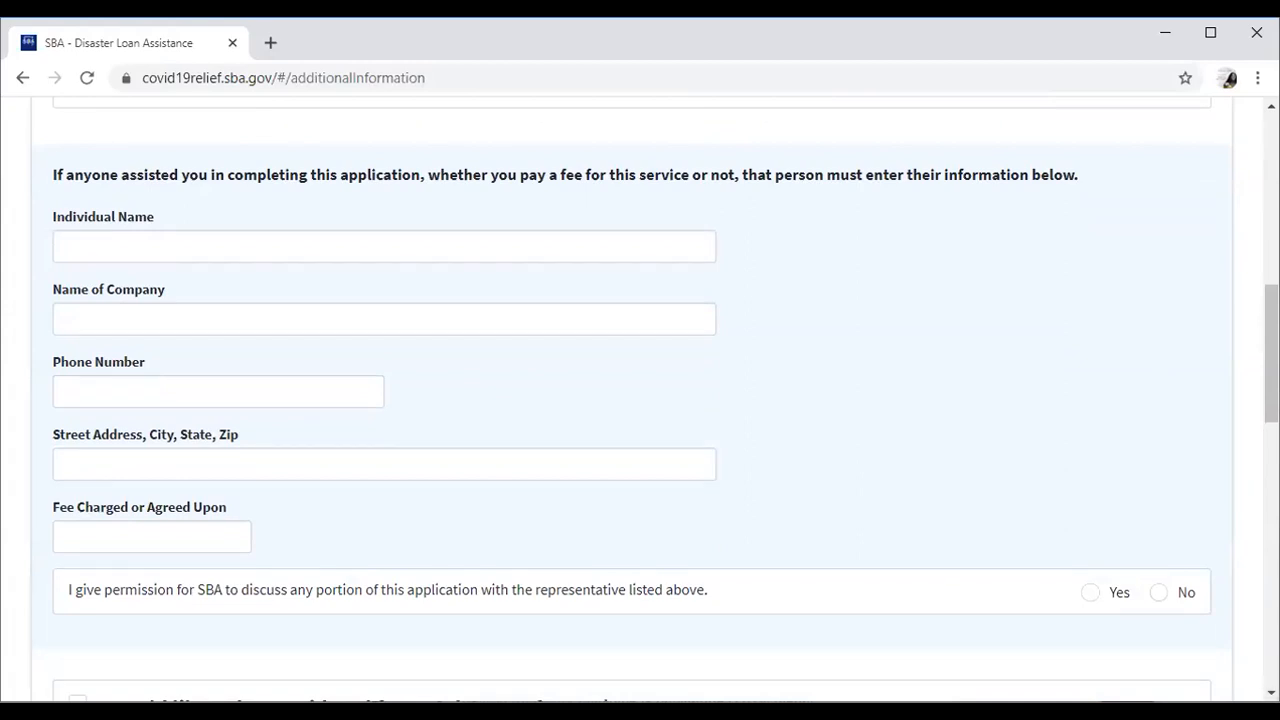
{"action": "scroll", "coordinate": [640, 400], "scroll_direction": "down", "scroll_amount": 1}
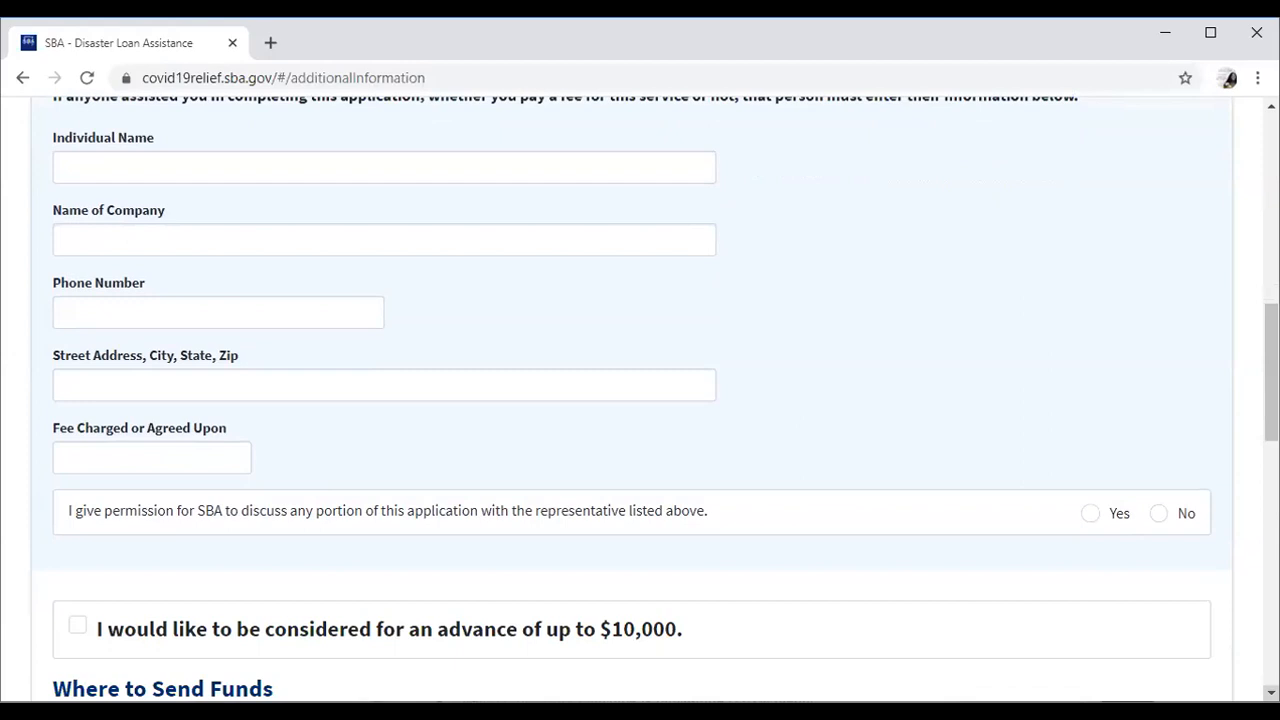
{"action": "scroll", "coordinate": [640, 400], "scroll_direction": "down", "scroll_amount": 2}
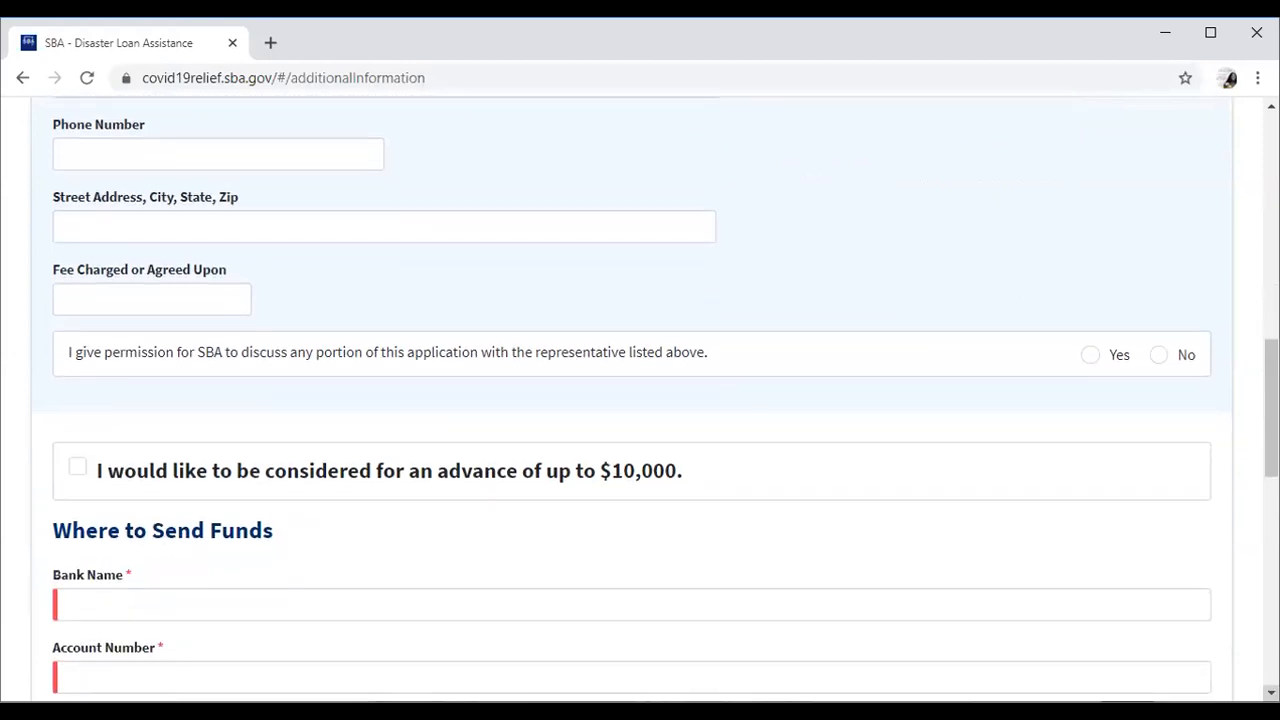
{"action": "scroll", "coordinate": [640, 400], "scroll_direction": "down", "scroll_amount": 2}
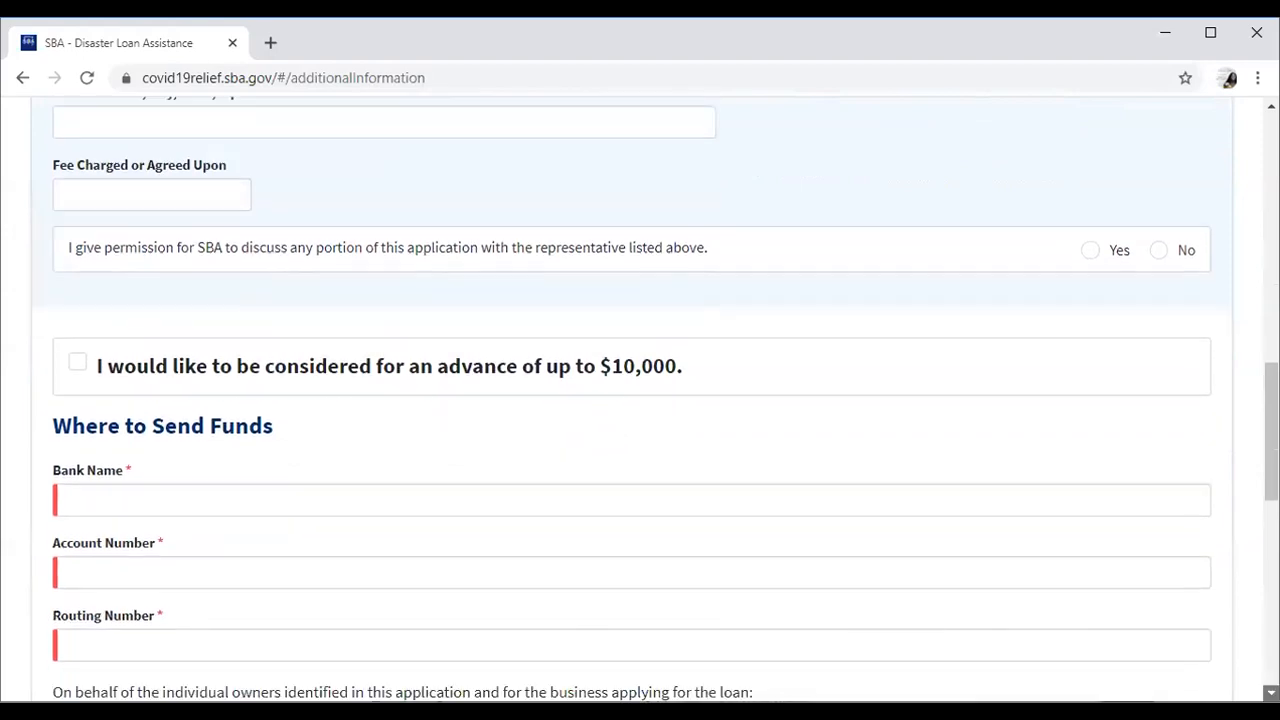
{"action": "left_click", "coordinate": [1271, 693]}
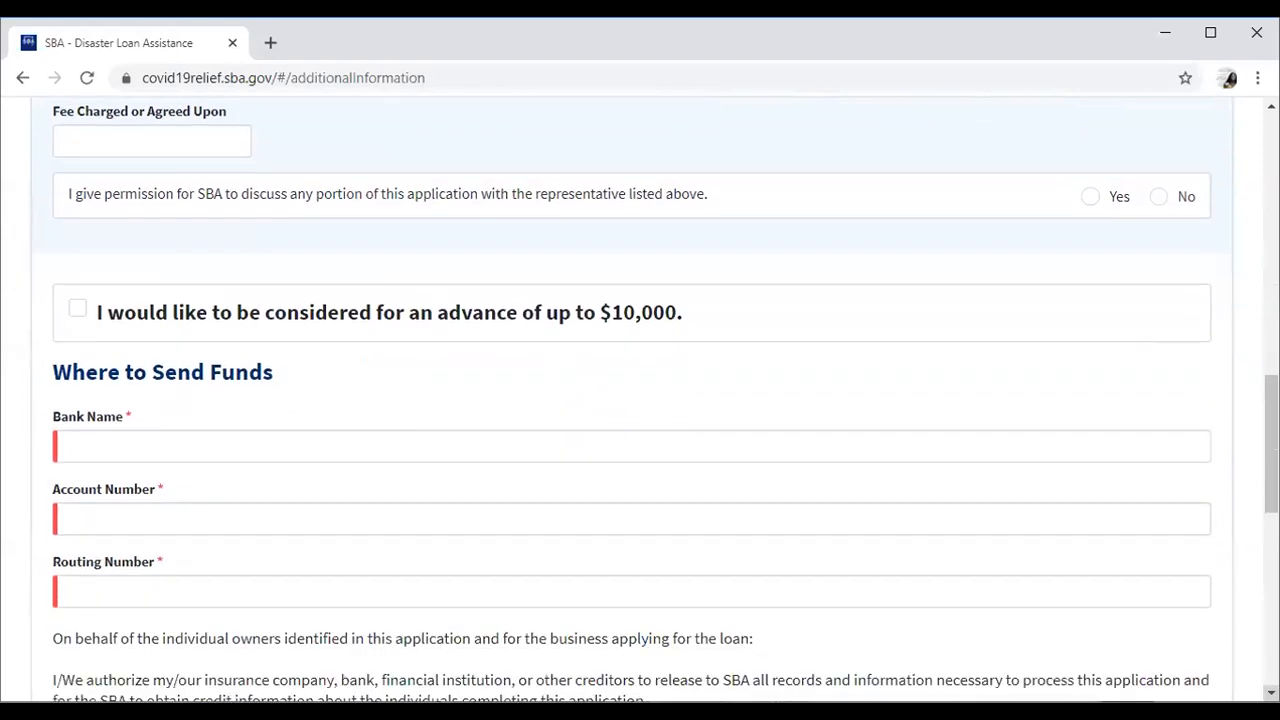
{"action": "left_click", "coordinate": [1271, 693]}
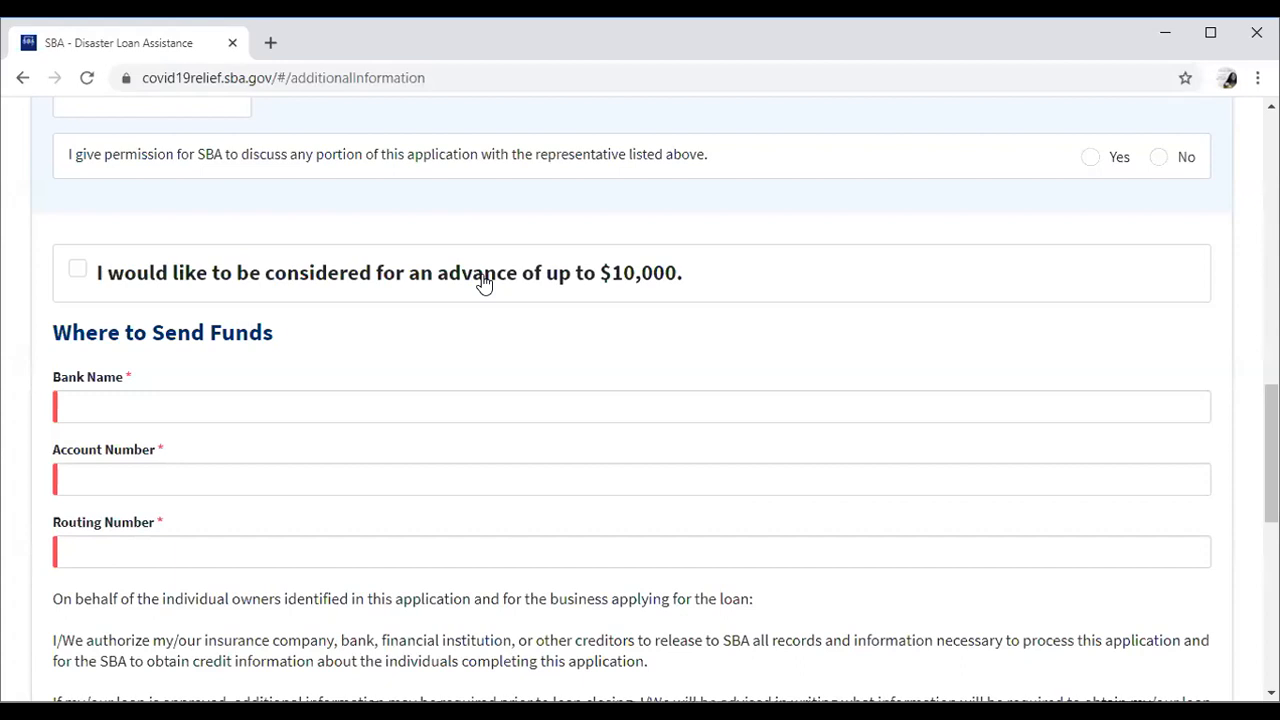
Request the $10,000 advance and enter WELLSFARGO with account and routing numbers.
{"action": "left_click", "coordinate": [82, 280]}
{"action": "left_click", "coordinate": [135, 392]}
{"action": "type", "text": "WELLSFARGO"}
{"action": "left_click", "coordinate": [150, 474]}
{"action": "type", "text": "061000227"}
{"action": "left_click", "coordinate": [152, 553]}
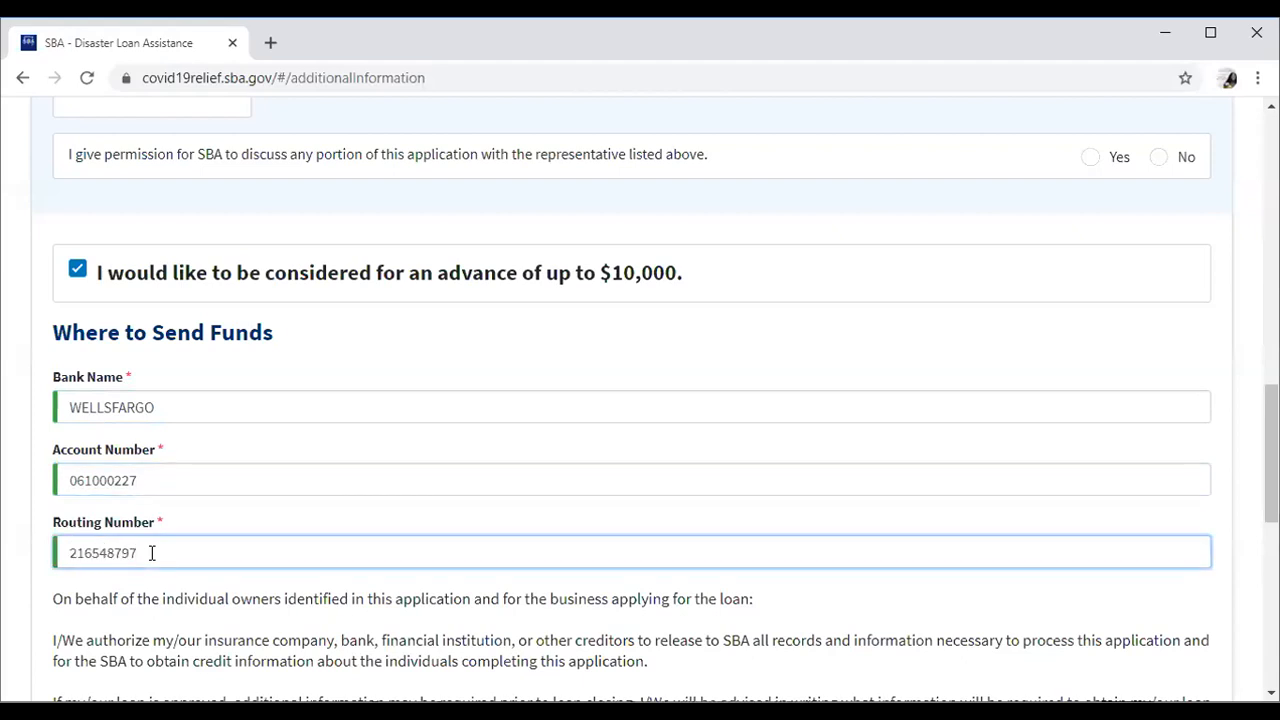
Correct the swapped values in the Account Number and Routing Number fields.
{"action": "left_click", "coordinate": [159, 477]}
{"action": "key", "text": "BackSpace"}
{"action": "key", "text": "BackSpace"}
{"action": "key", "text": "BackSpace"}
{"action": "key", "text": "BackSpace"}
{"action": "key", "text": "BackSpace"}
{"action": "key", "text": "BackSpace"}
{"action": "key", "text": "BackSpace"}
{"action": "key", "text": "BackSpace"}
{"action": "key", "text": "BackSpace"}
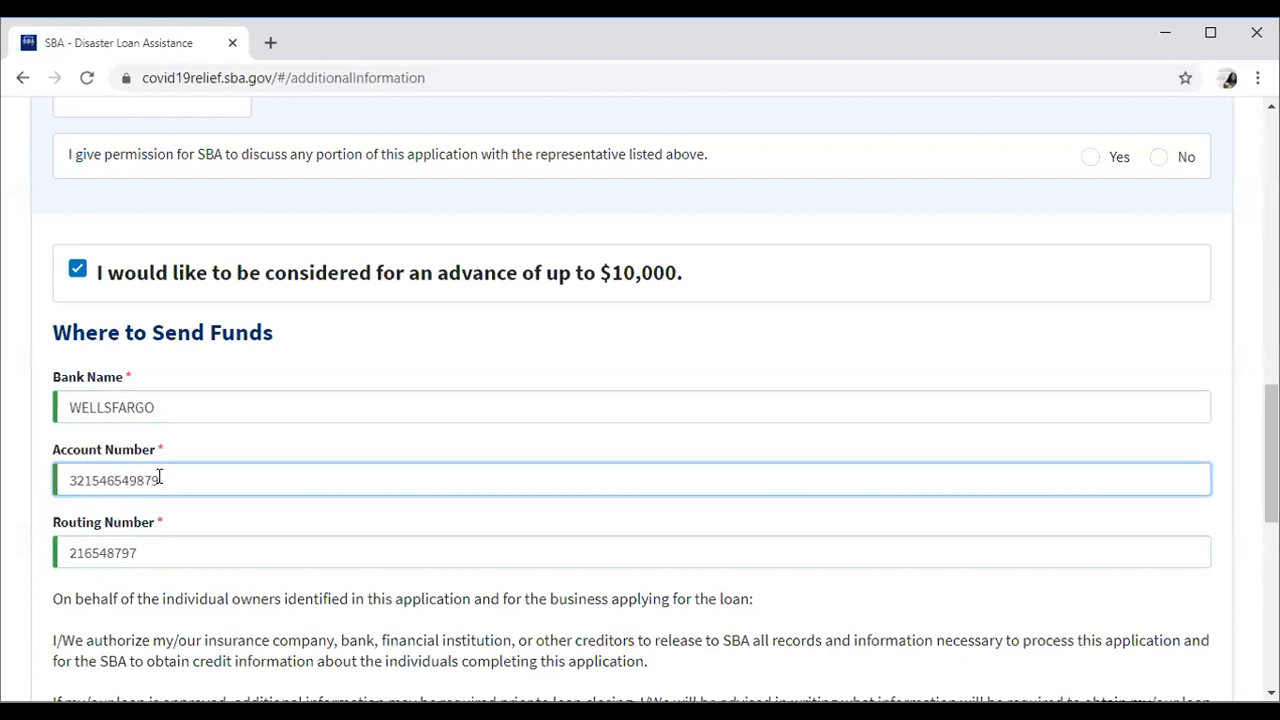
{"action": "left_click", "coordinate": [145, 553]}
{"action": "key", "text": "BackSpace"}
{"action": "key", "text": "BackSpace"}
{"action": "key", "text": "BackSpace"}
{"action": "key", "text": "BackSpace"}
{"action": "key", "text": "BackSpace"}
{"action": "key", "text": "BackSpace"}
{"action": "key", "text": "BackSpace"}
{"action": "key", "text": "BackSpace"}
{"action": "key", "text": "BackSpace"}
{"action": "type", "text": "061000227"}
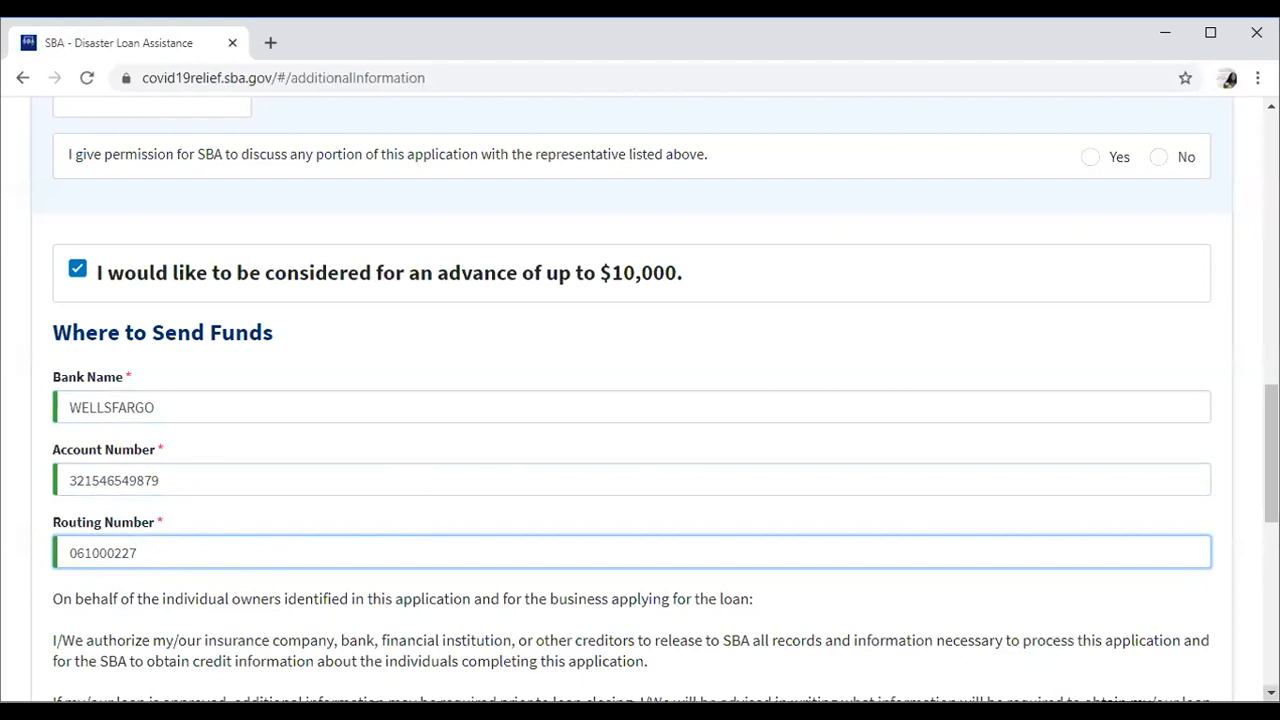
{"action": "scroll", "coordinate": [656, 400], "scroll_direction": "down", "scroll_amount": 2}
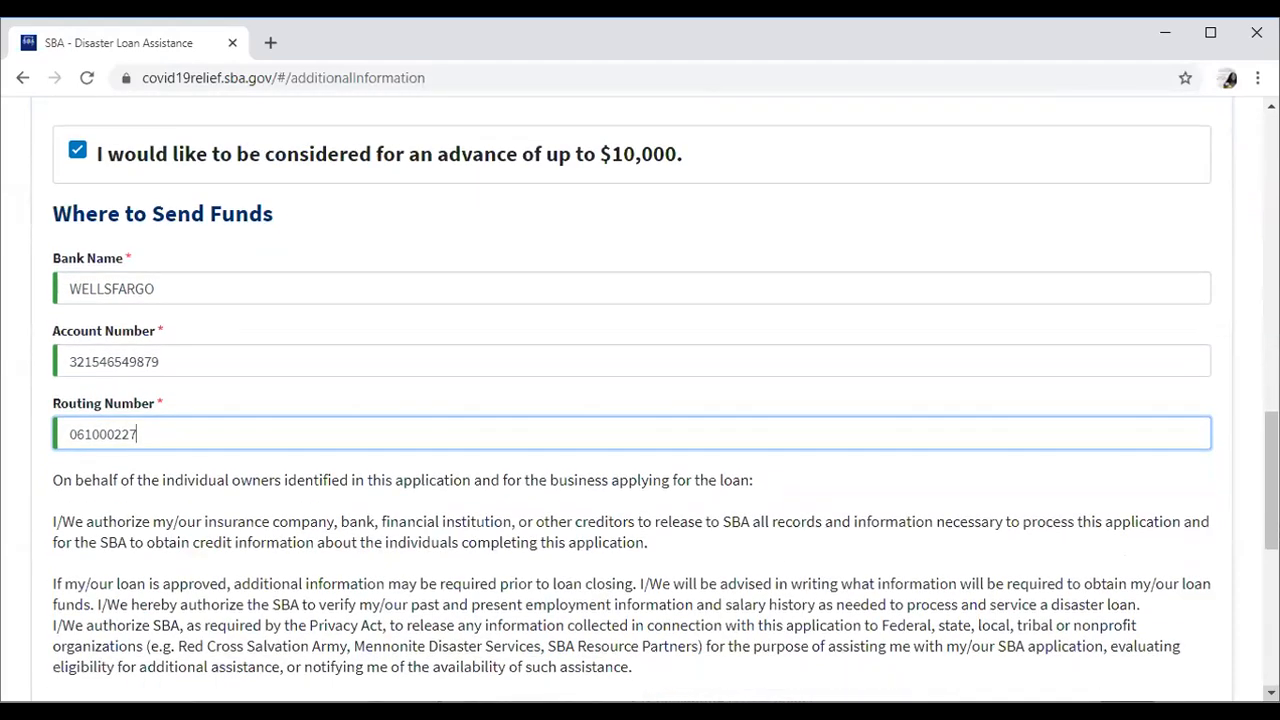
{"action": "scroll", "coordinate": [656, 400], "scroll_direction": "down", "scroll_amount": 2}
{"action": "scroll", "coordinate": [656, 400], "scroll_direction": "down", "scroll_amount": 3}
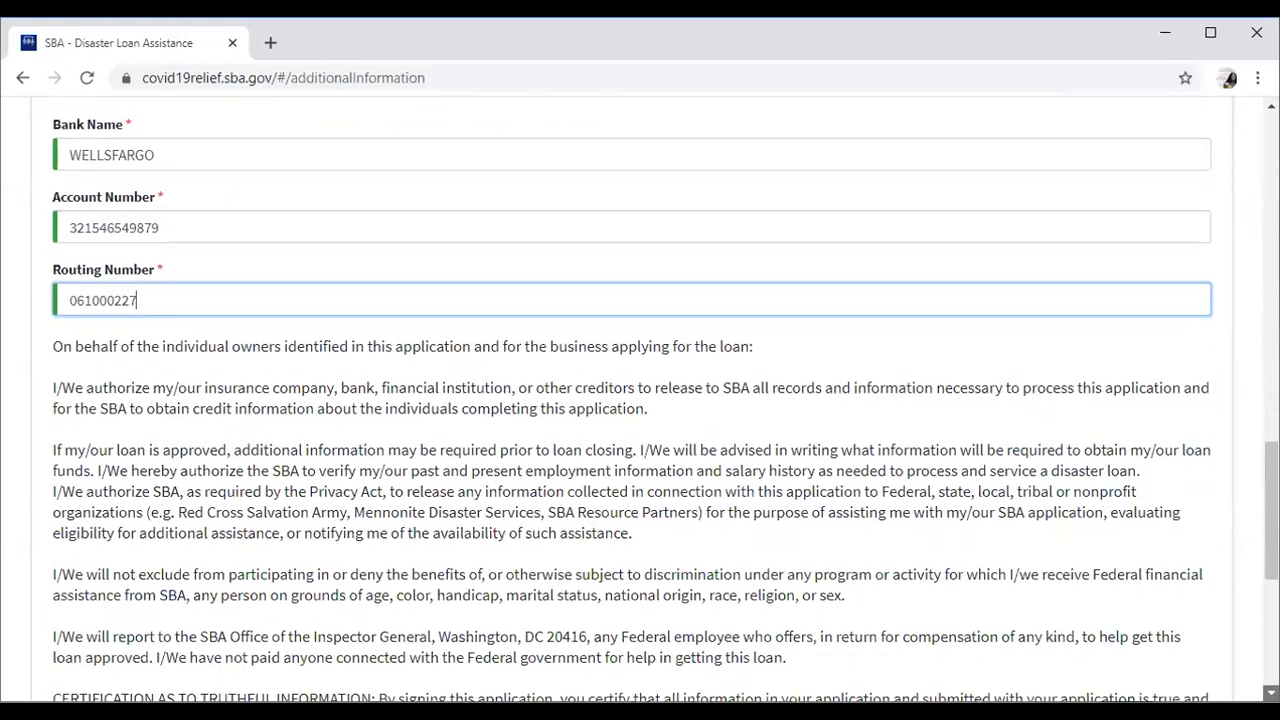
{"action": "scroll", "coordinate": [656, 400], "scroll_direction": "down", "scroll_amount": 1}
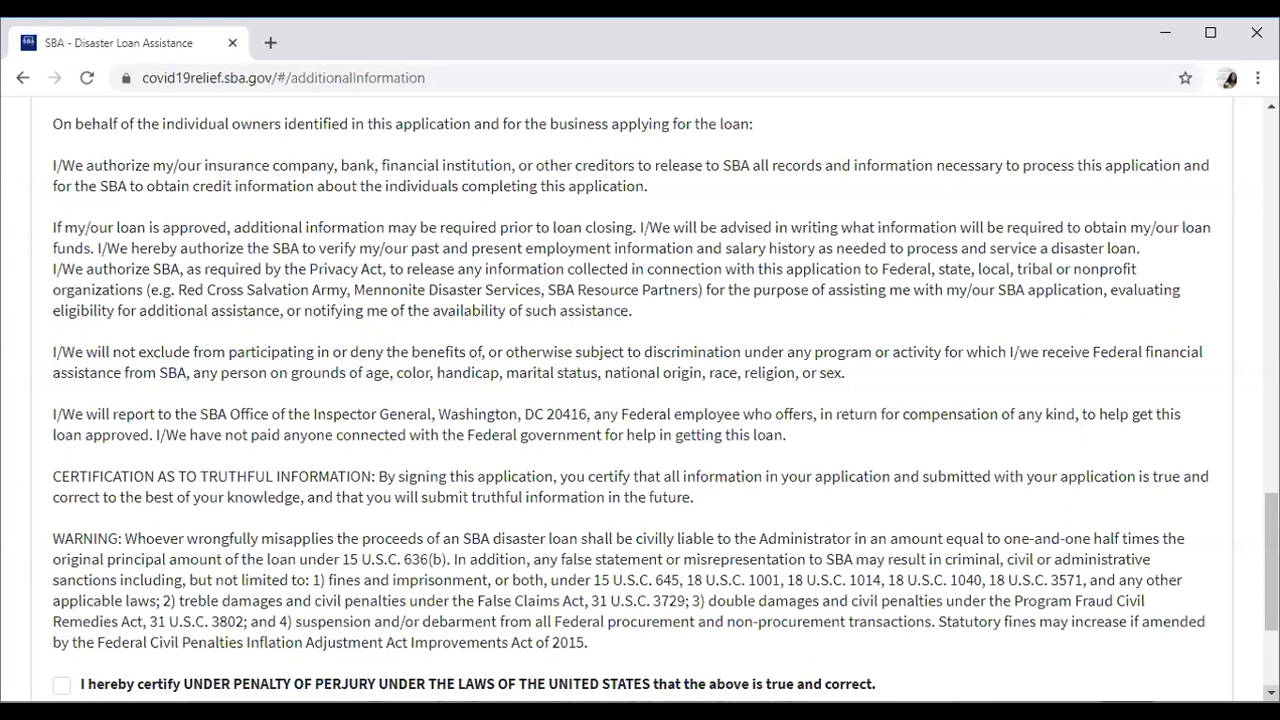
{"action": "scroll", "coordinate": [640, 400], "scroll_direction": "down", "scroll_amount": 1}
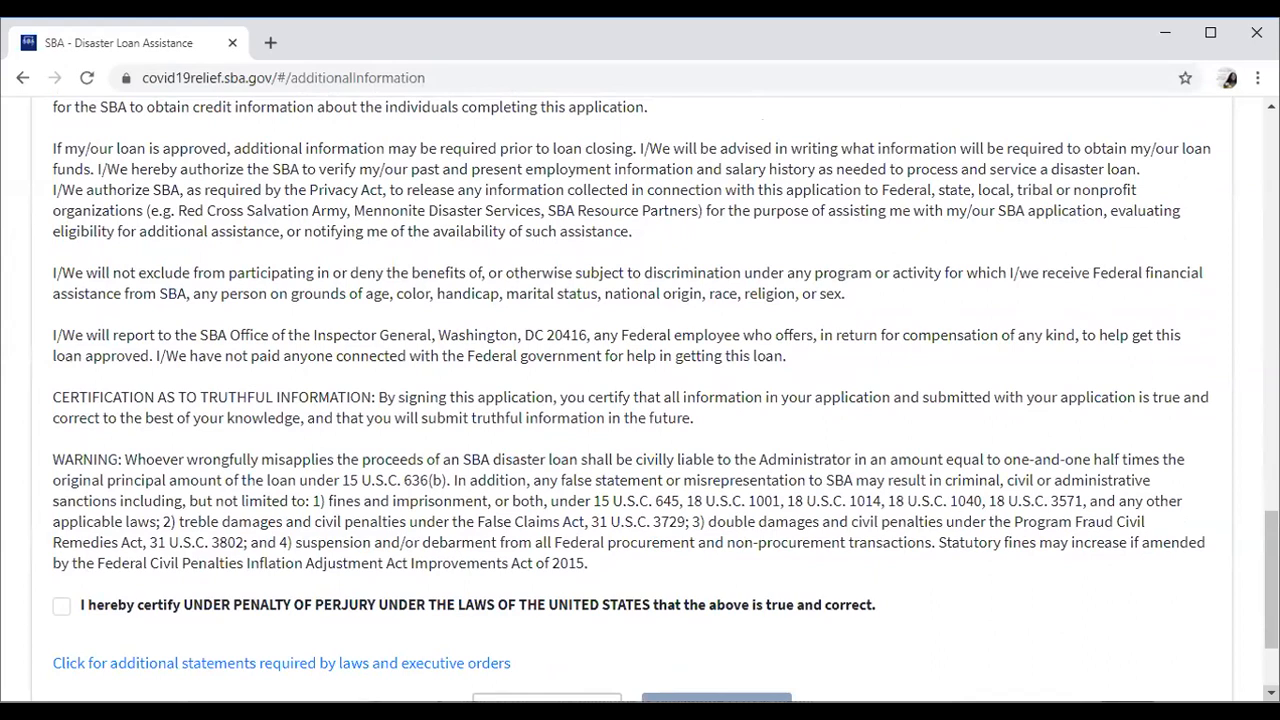
Tick the penalty-of-perjury certification and proceed to the Summary review page.
{"action": "scroll", "coordinate": [640, 400], "scroll_direction": "down", "scroll_amount": 1}
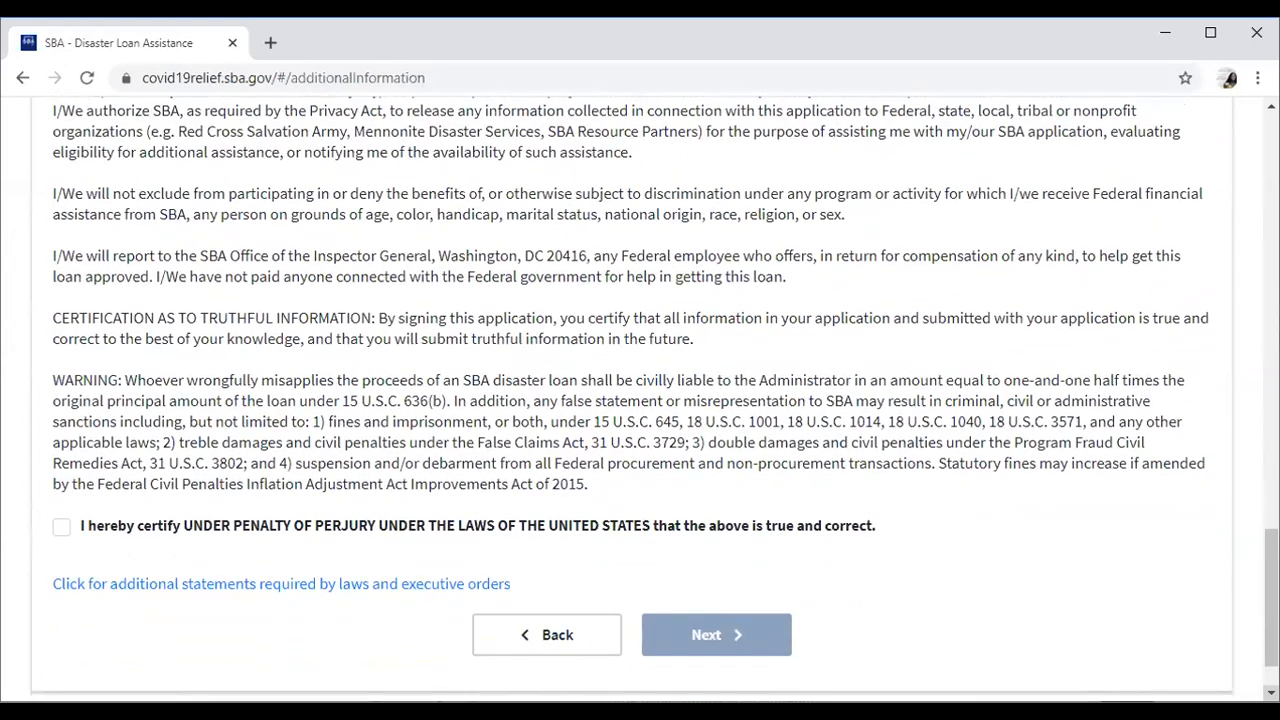
{"action": "left_click", "coordinate": [60, 532]}
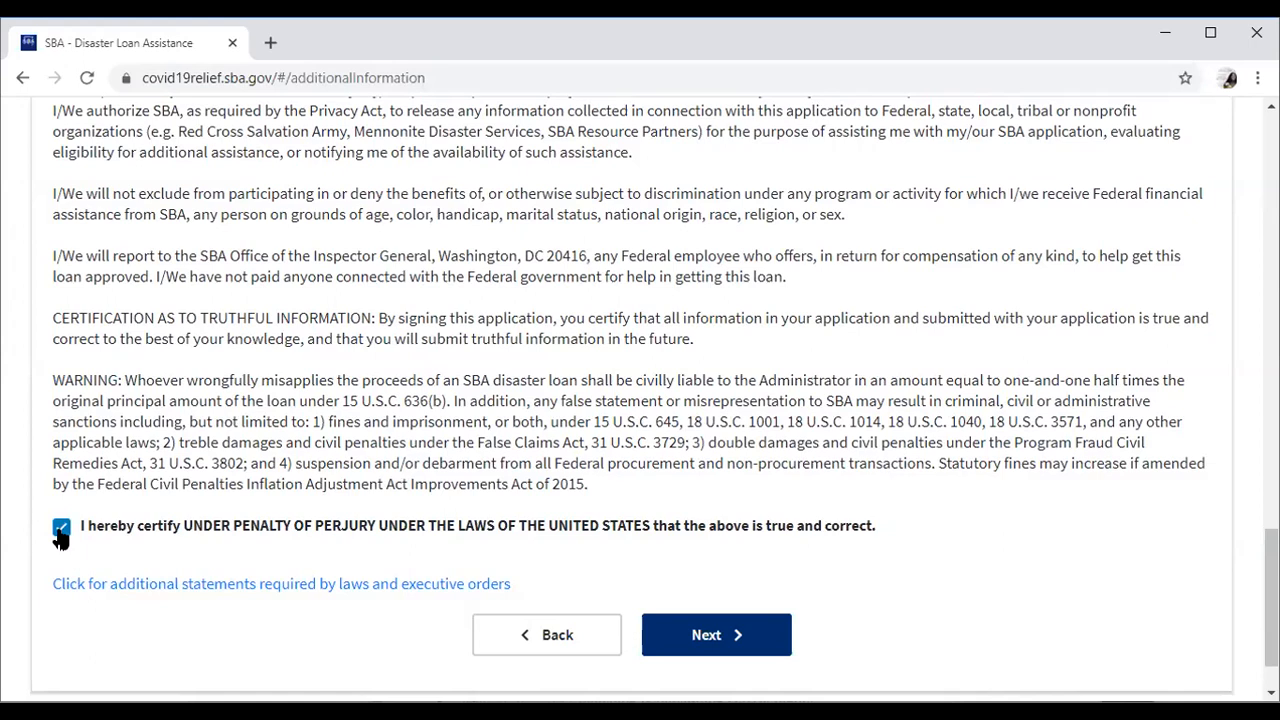
{"action": "left_click", "coordinate": [773, 628]}
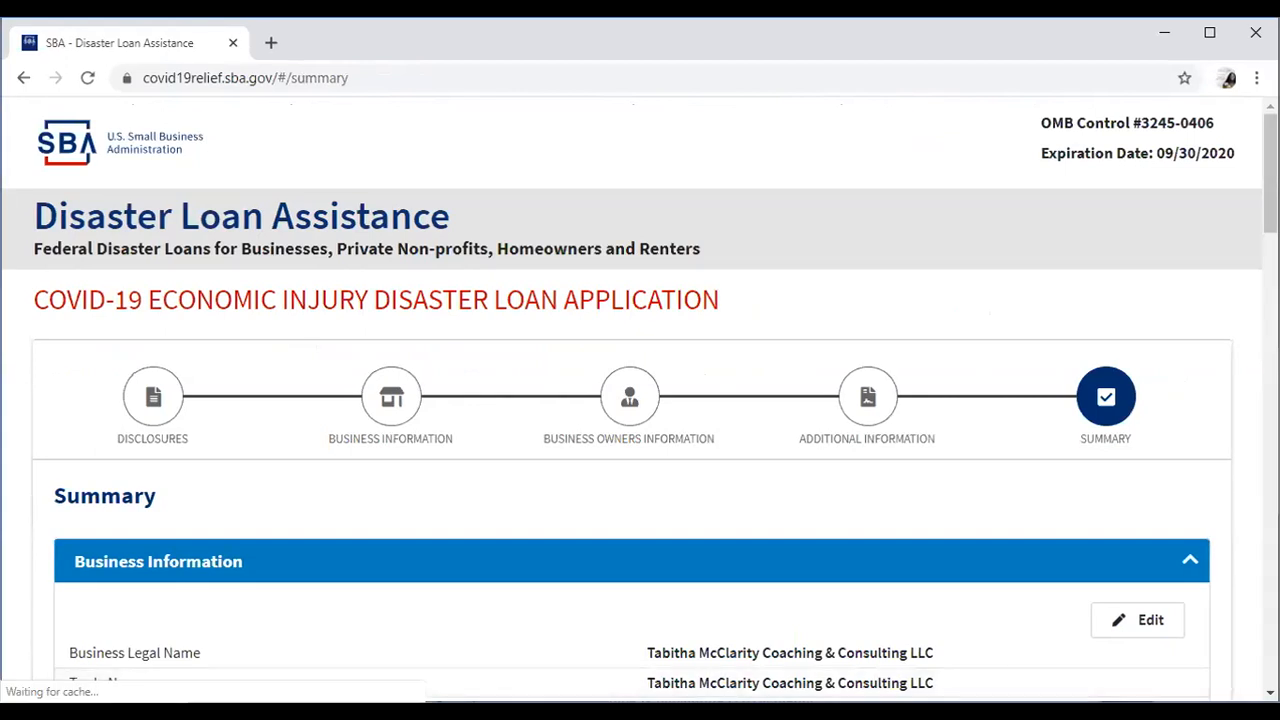
{"action": "scroll", "coordinate": [640, 400], "scroll_direction": "down", "scroll_amount": 2}
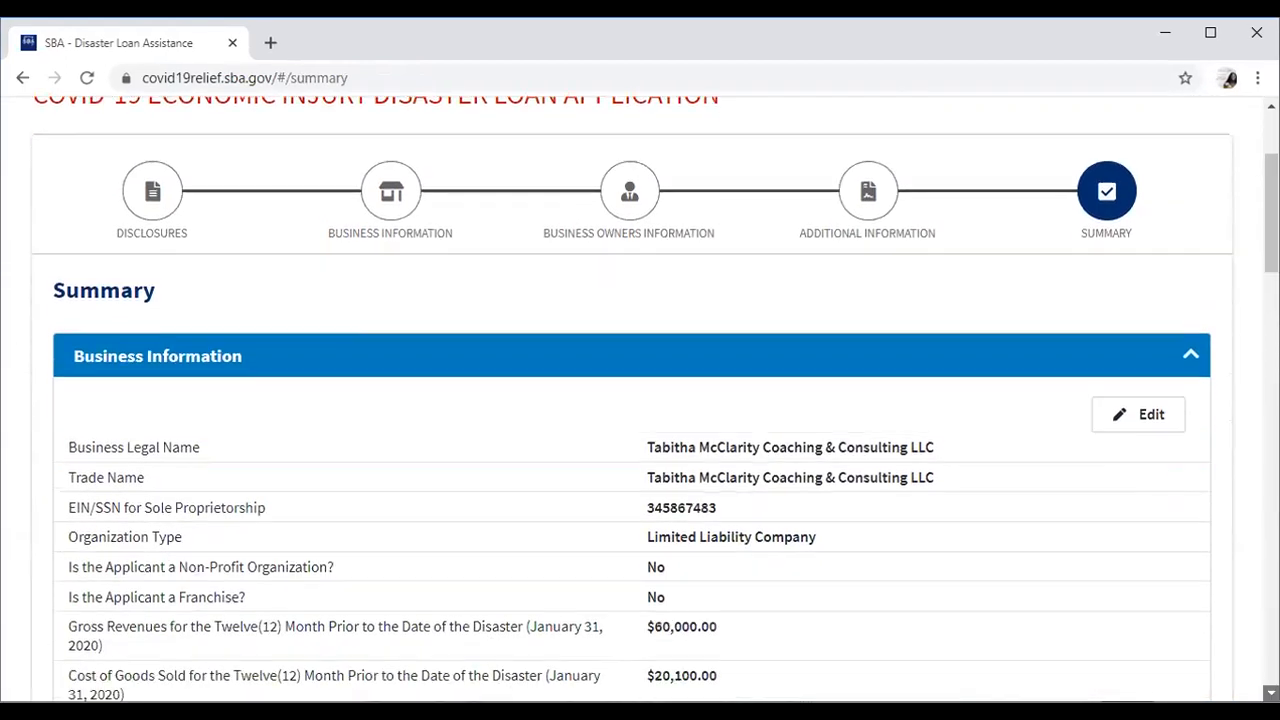
{"action": "scroll", "coordinate": [640, 400], "scroll_direction": "down", "scroll_amount": 2}
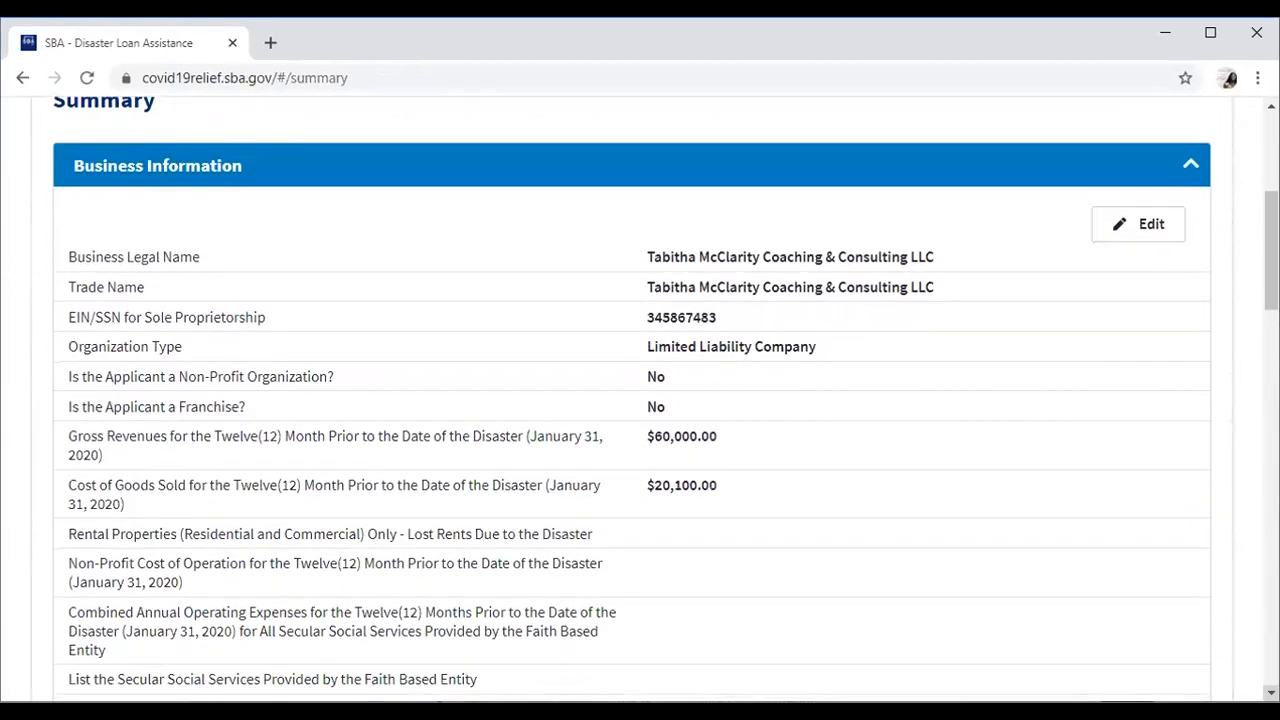
{"action": "scroll", "coordinate": [640, 400], "scroll_direction": "down", "scroll_amount": 4}
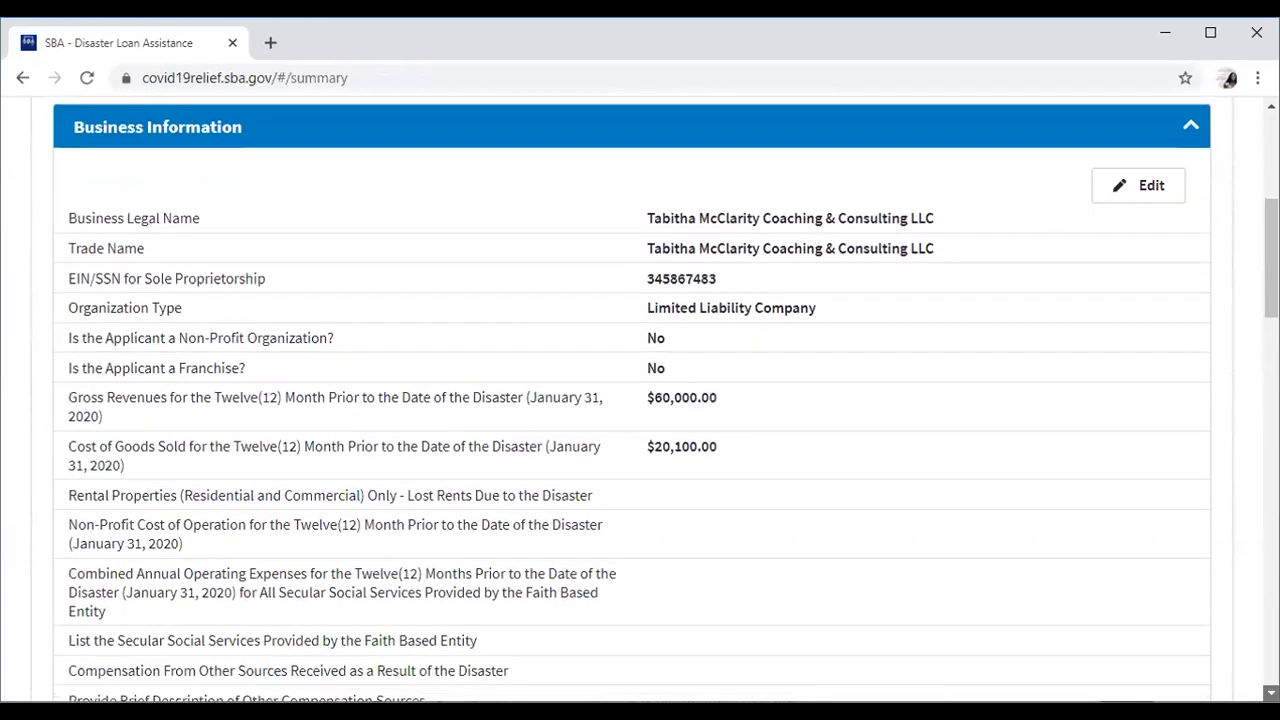
{"action": "scroll", "coordinate": [640, 400], "scroll_direction": "down", "scroll_amount": 4}
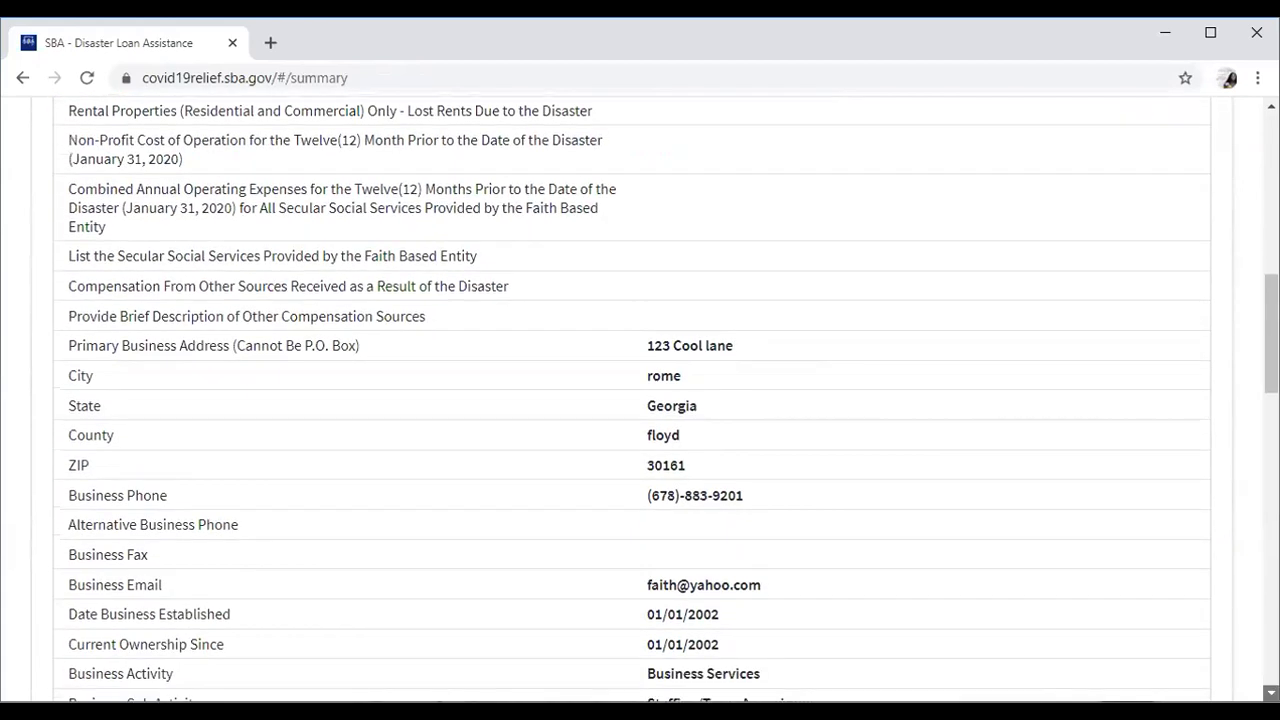
{"action": "scroll", "coordinate": [640, 400], "scroll_direction": "down", "scroll_amount": 4}
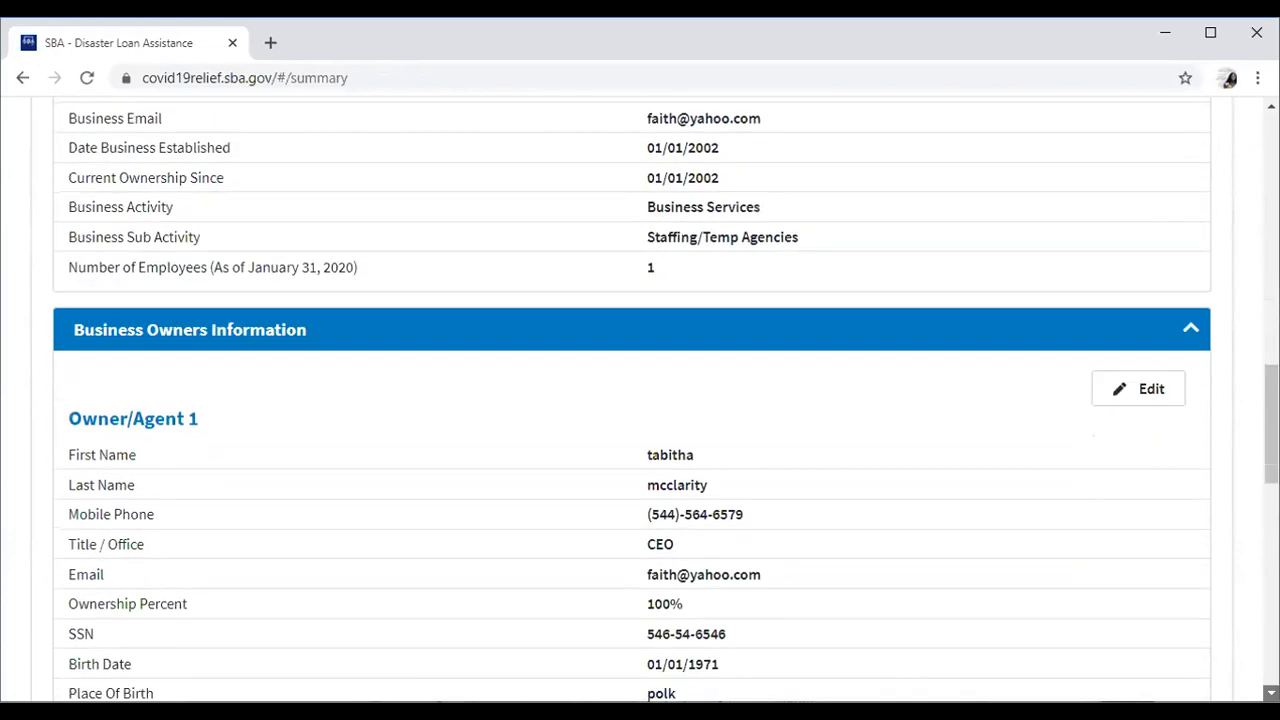
{"action": "scroll", "coordinate": [640, 400], "scroll_direction": "down", "scroll_amount": 1}
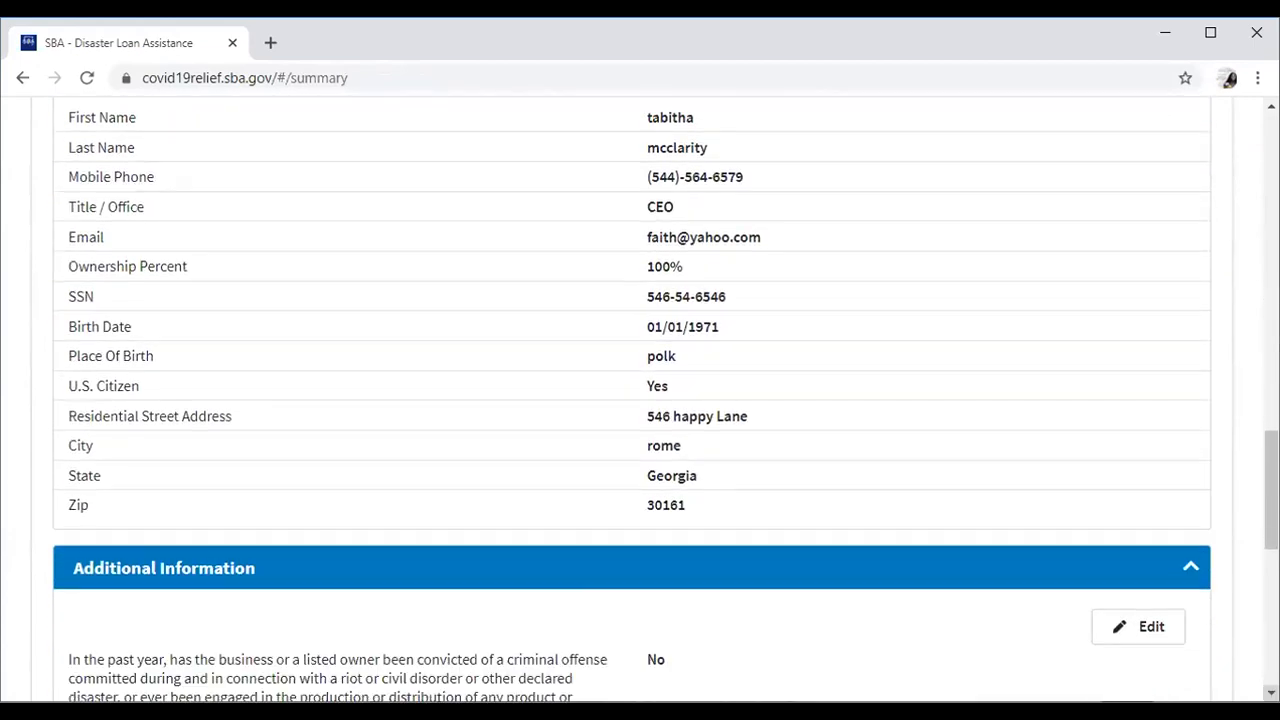
{"action": "scroll", "coordinate": [640, 400], "scroll_direction": "down", "scroll_amount": 3}
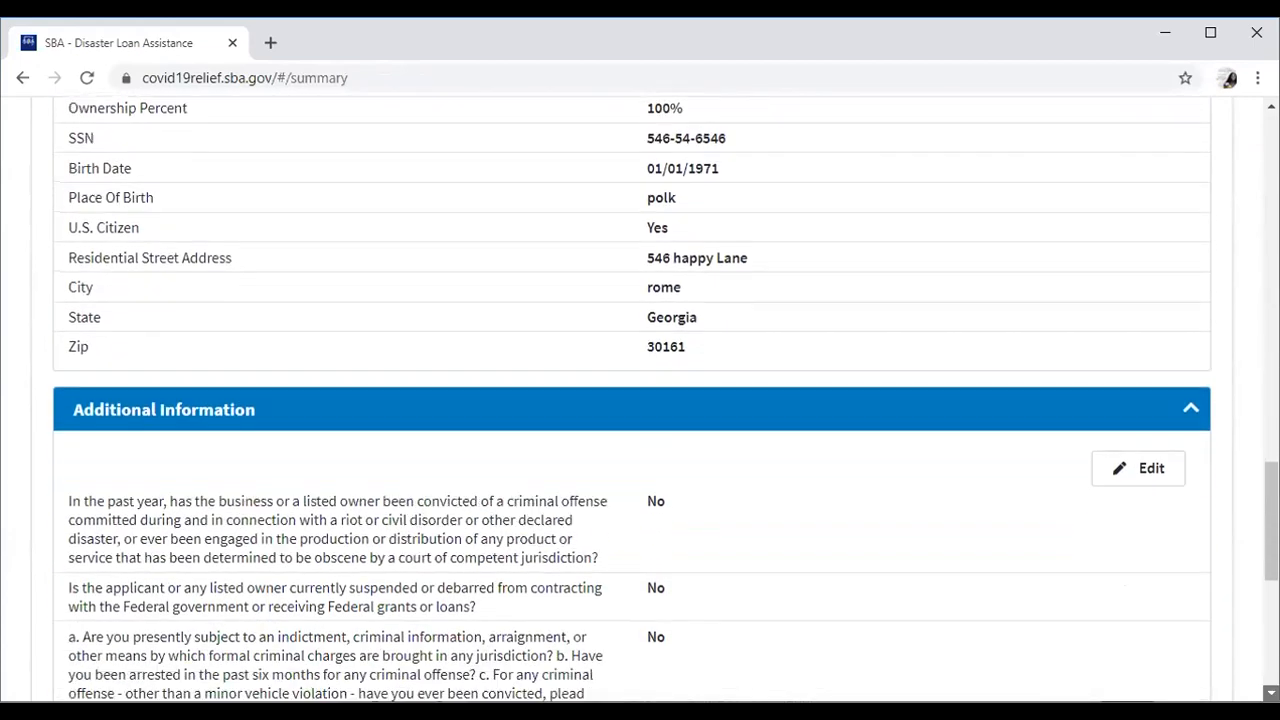
{"action": "scroll", "coordinate": [640, 400], "scroll_direction": "down", "scroll_amount": 2}
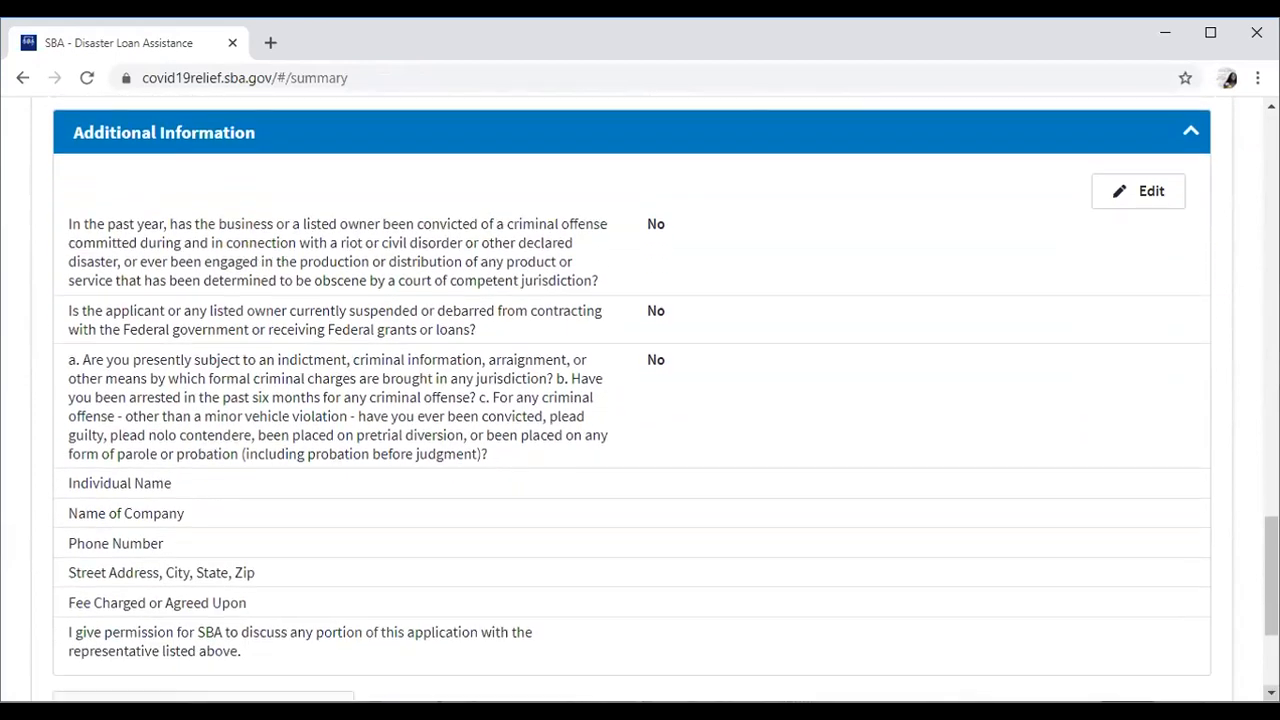
{"action": "scroll", "coordinate": [640, 400], "scroll_direction": "down", "scroll_amount": 3}
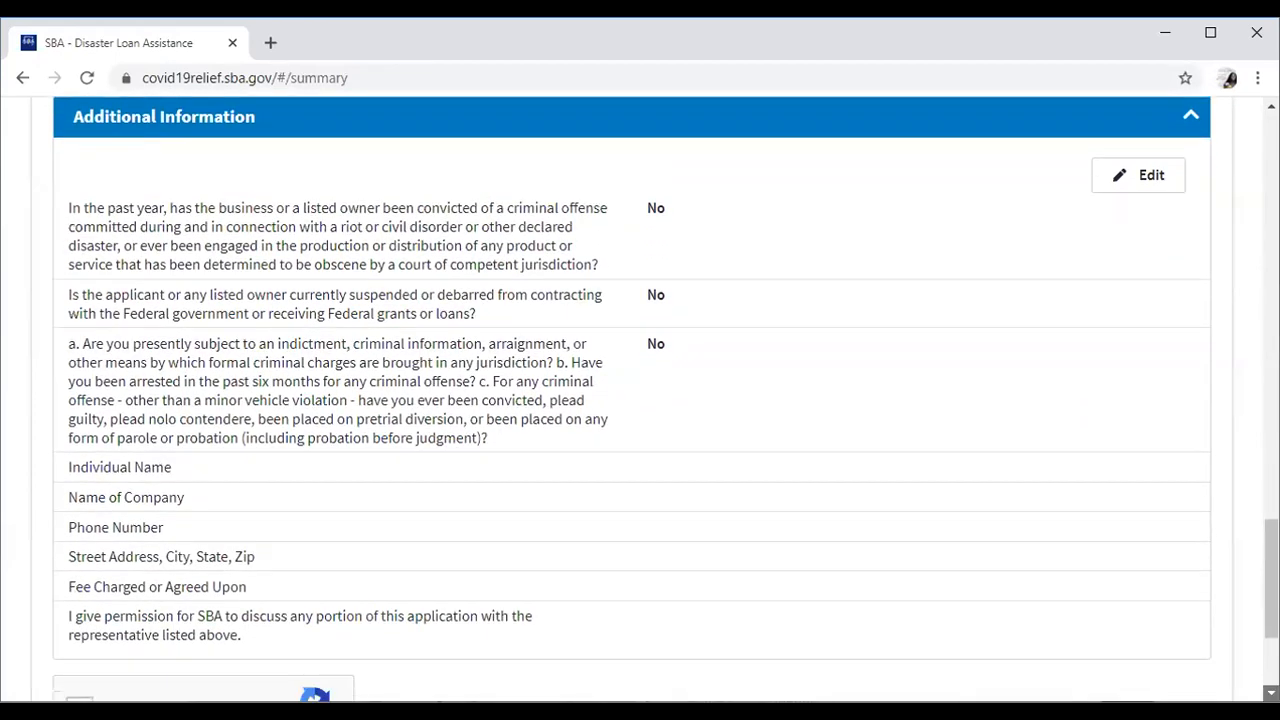